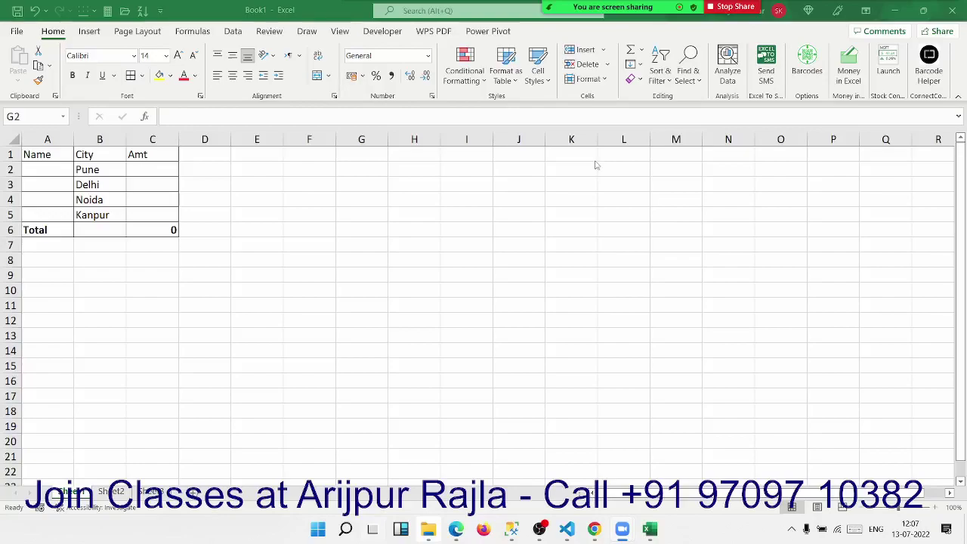
# Select the table A1:C6 and open the VBA editor maximized from the Developer tab.
pyautogui.click(161, 229)
pyautogui.moveTo(161, 229); pyautogui.dragTo(41, 147)
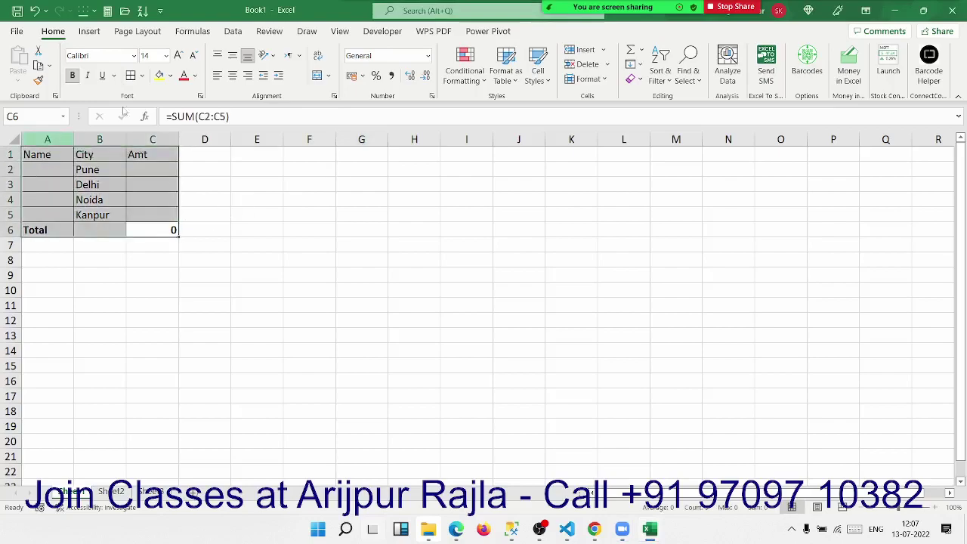
pyautogui.click(376, 34)
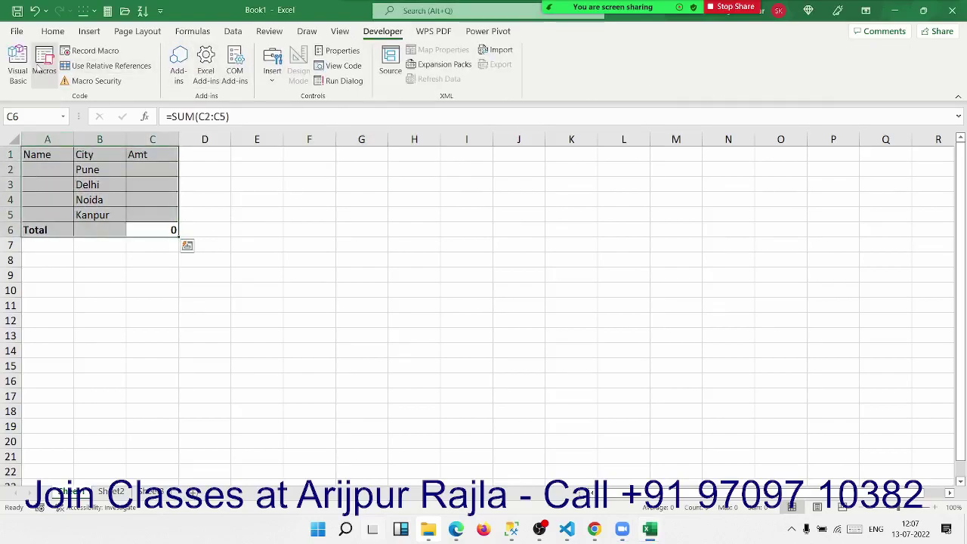
pyautogui.click(17, 66)
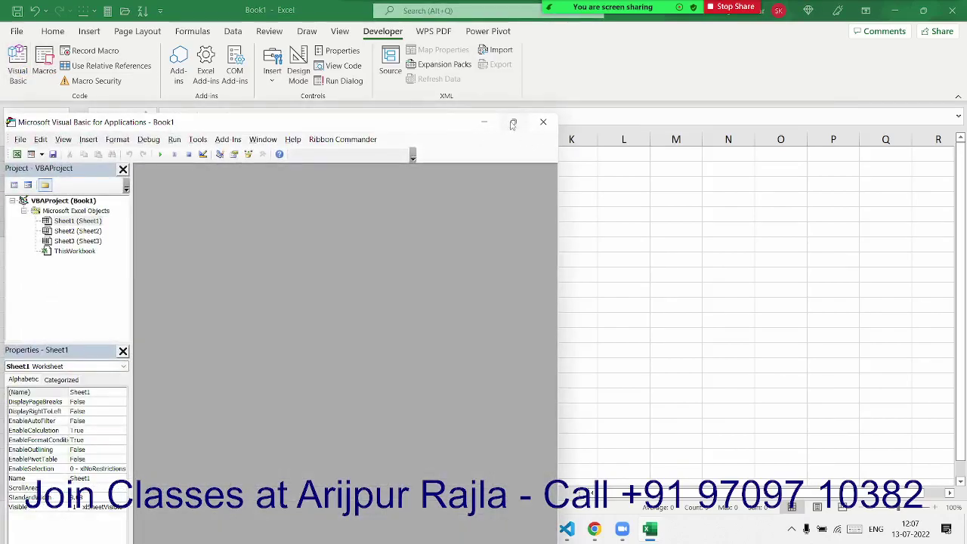
pyautogui.click(513, 121)
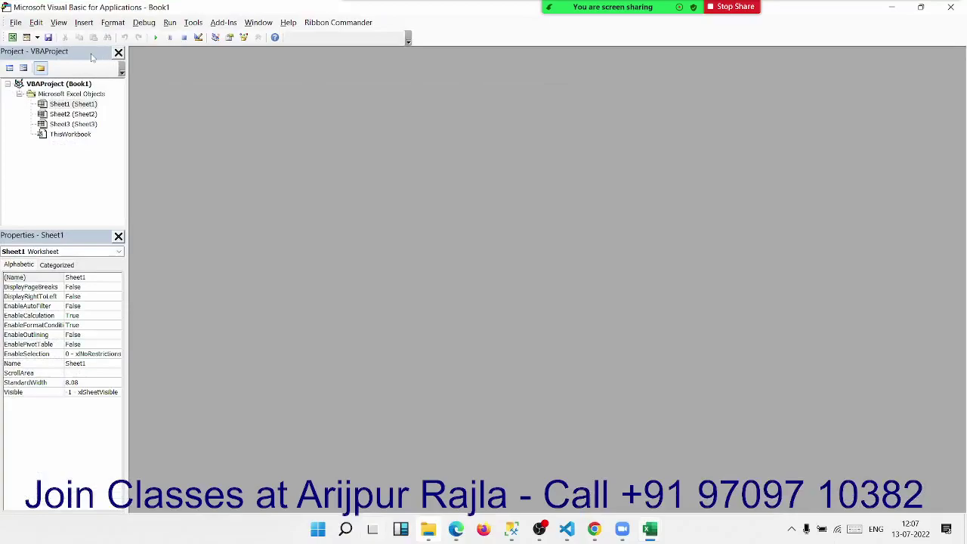
# Insert a new module and declare an empty Sub rr() macro in it.
pyautogui.click(84, 22)
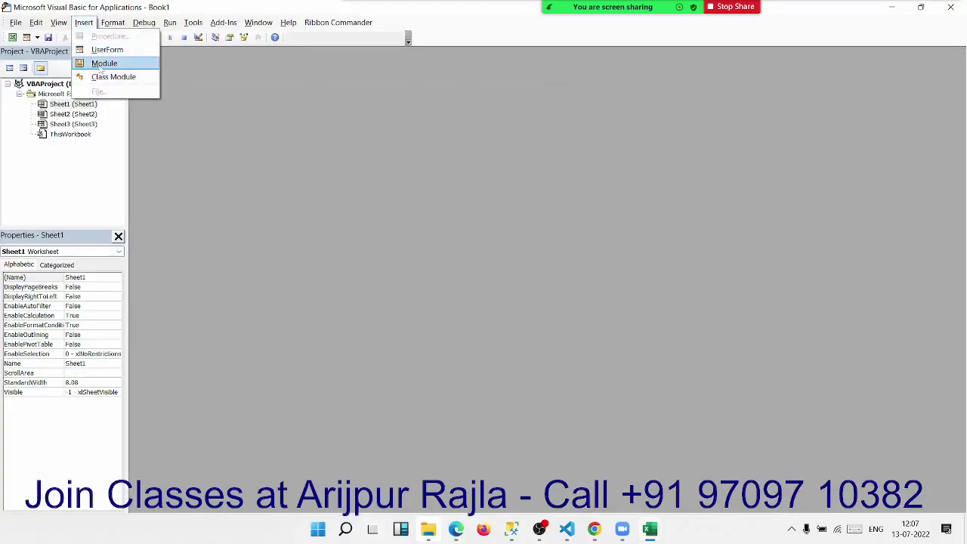
pyautogui.click(105, 64)
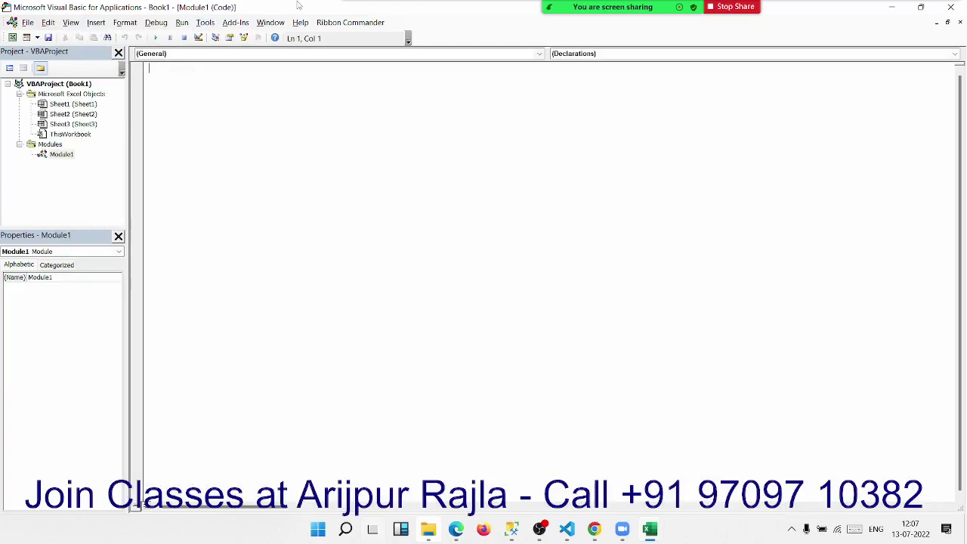
pyautogui.write('sub')
pyautogui.write('r()')
pyautogui.press('Return')
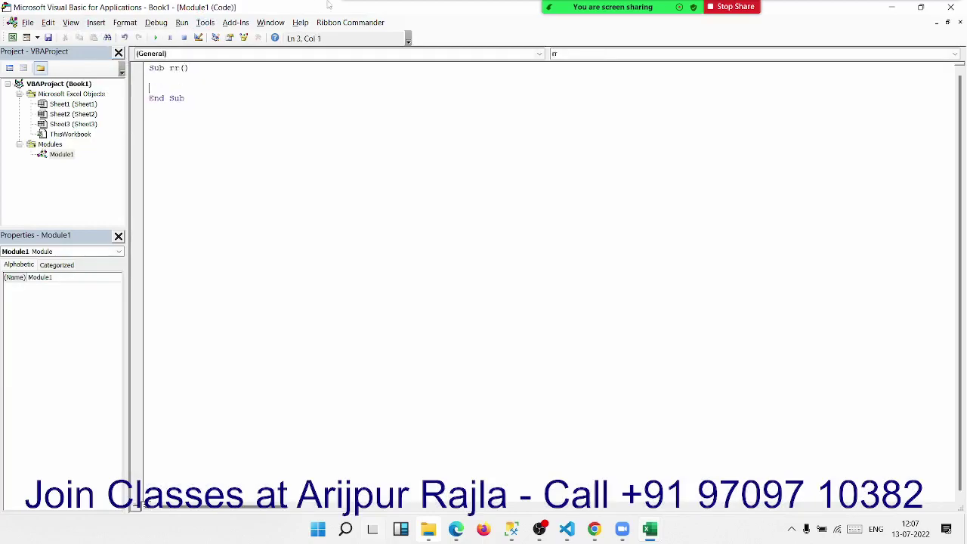
pyautogui.moveTo(613, 7)
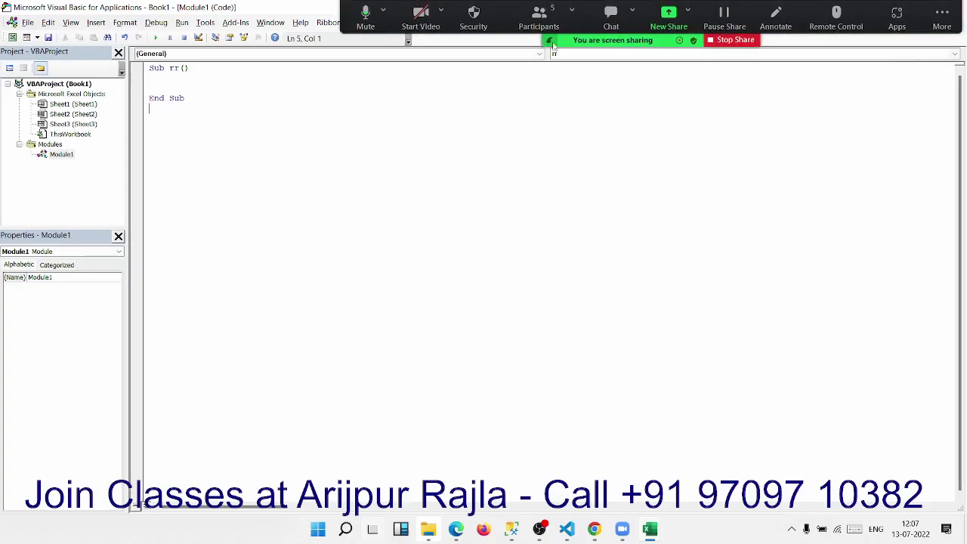
pyautogui.moveTo(550, 41); pyautogui.dragTo(549, 506)
pyautogui.moveTo(920, 7)
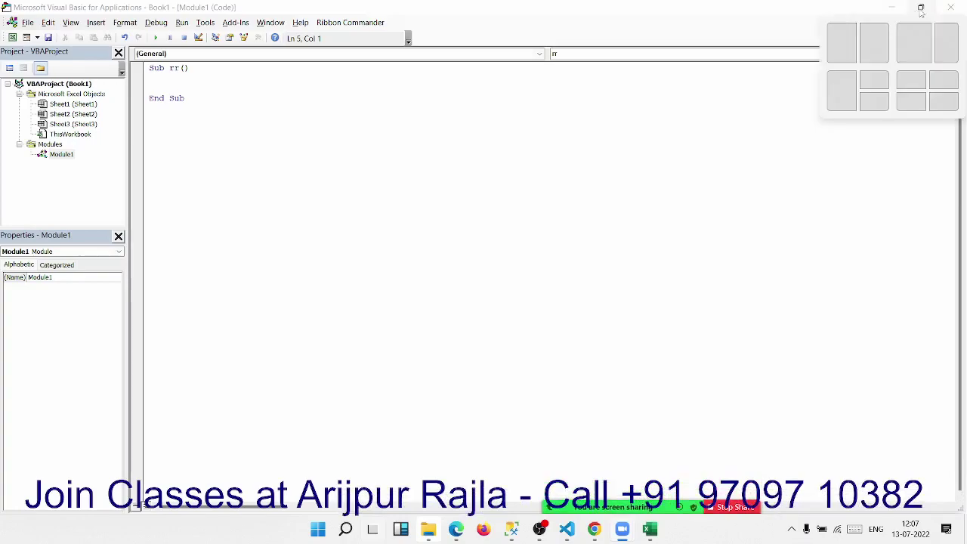
# Tile the VBA editor left and the workbook right, then add a Range("A1:C6").Copy line to rr.
pyautogui.click(843, 37)
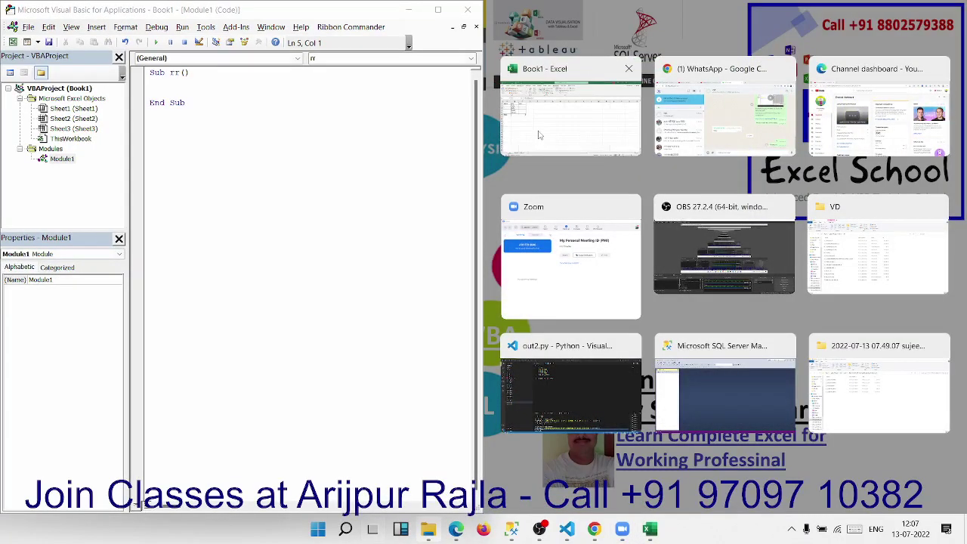
pyautogui.click(540, 130)
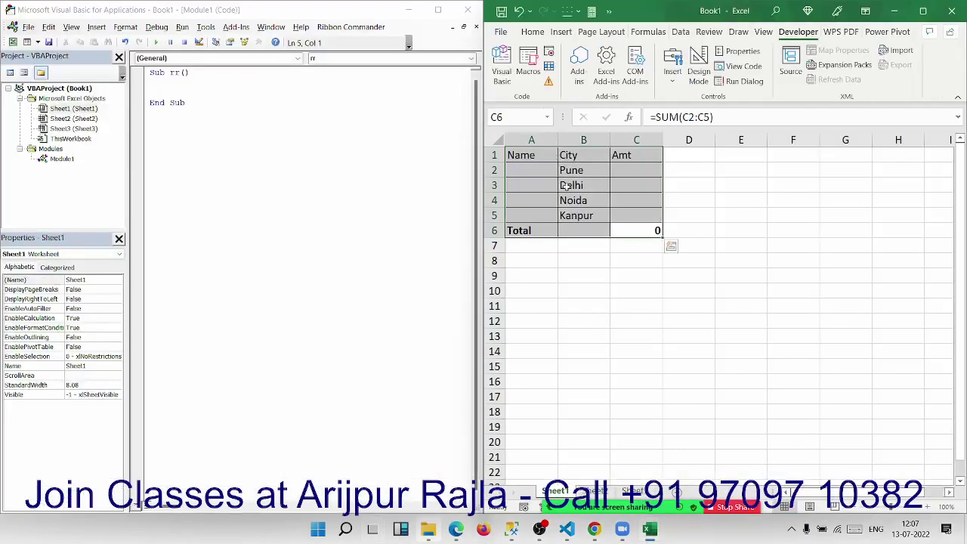
pyautogui.click(568, 195)
pyautogui.click(183, 89)
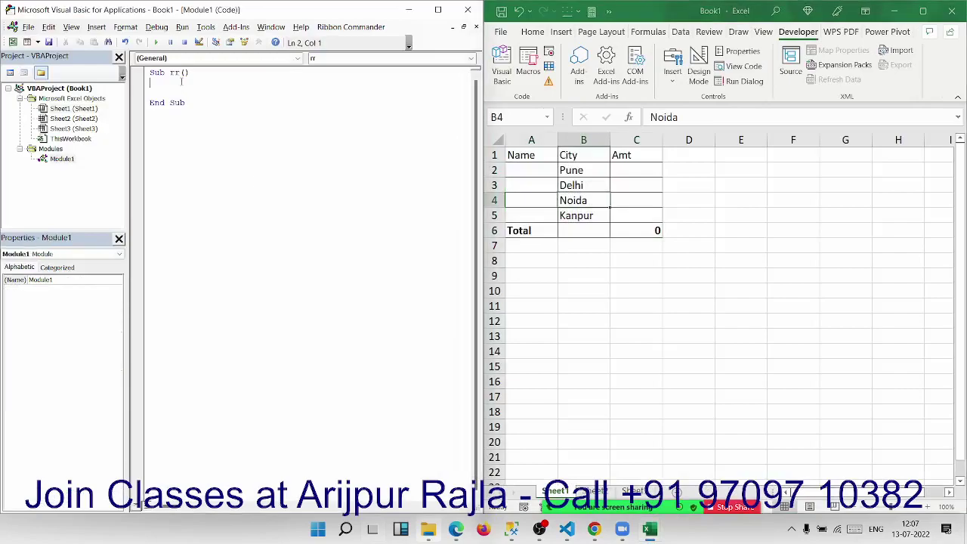
pyautogui.press('Return')
pyautogui.press('Return')
pyautogui.write('r')
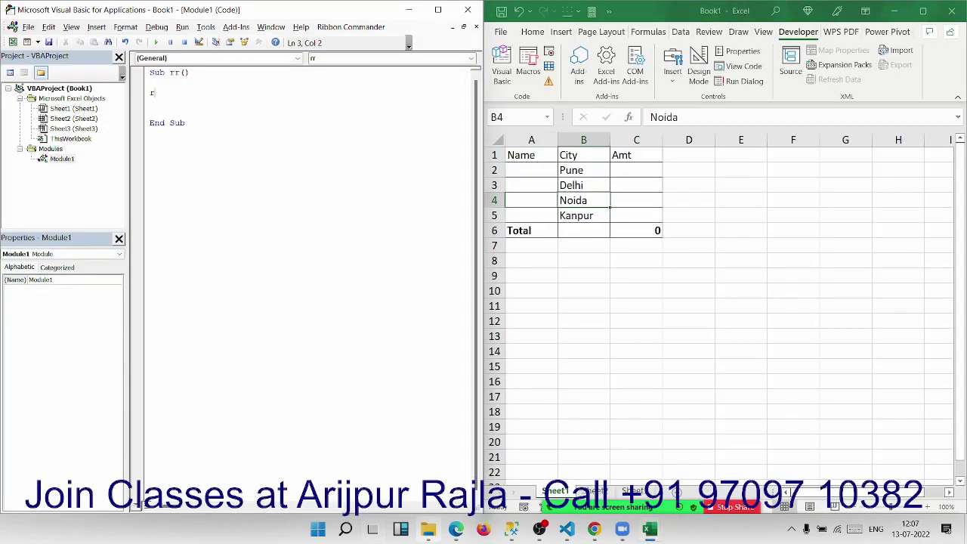
pyautogui.write('ange(')
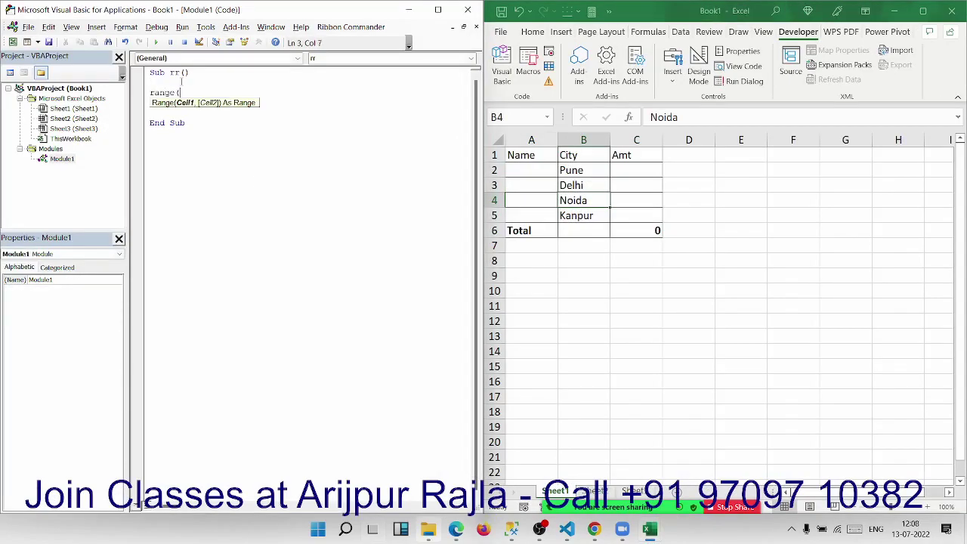
pyautogui.write('"A')
pyautogui.write('1:C6')
pyautogui.write('"')
pyautogui.write(').cop')
pyautogui.press('Tab')
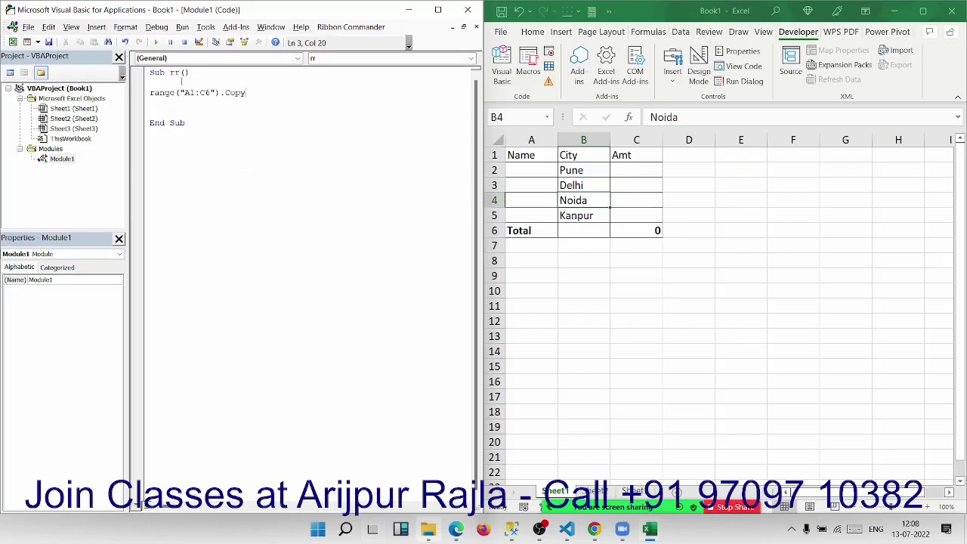
pyautogui.press('Return')
pyautogui.press('Return')
# Begin the paste line with Range("A65000").End(xlUp) to find column A's last entry.
pyautogui.write('ra')
pyautogui.write('nge(')
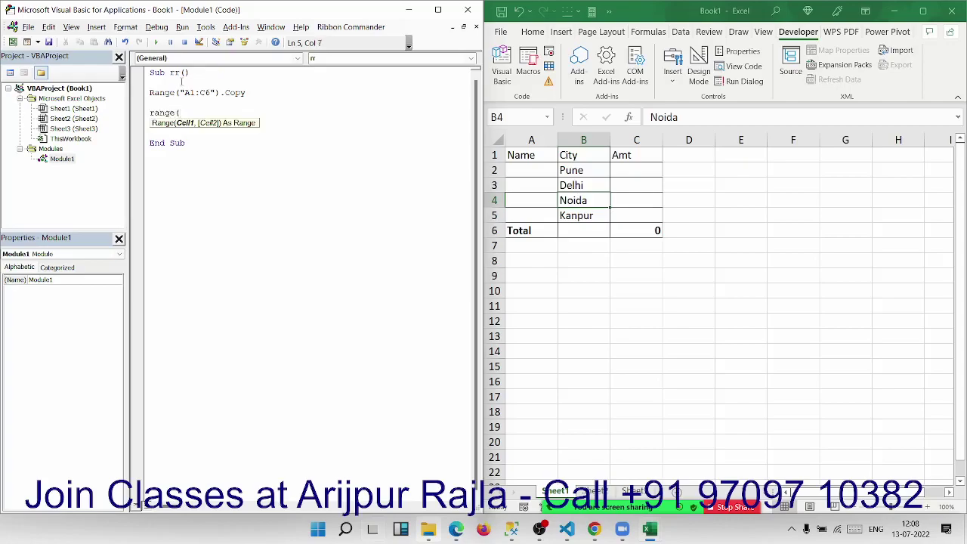
pyautogui.write('"A65000')
pyautogui.write('")')
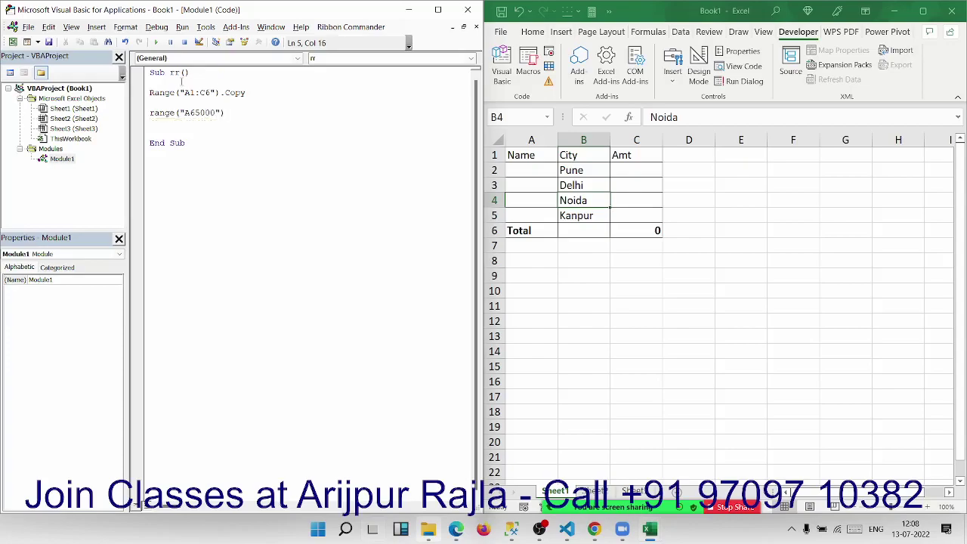
pyautogui.write('.en')
pyautogui.press('Tab')
pyautogui.write('(')
pyautogui.press('Down')
pyautogui.write("'")
pyautogui.press('BackSpace')
pyautogui.press('BackSpace')
pyautogui.press('BackSpace')
pyautogui.press('BackSpace')
pyautogui.press('BackSpace')
pyautogui.write('.en')
pyautogui.press('Tab')
pyautogui.write('(')
pyautogui.press('Down')
pyautogui.press('Down')
pyautogui.press('Down')
pyautogui.press('Tab')
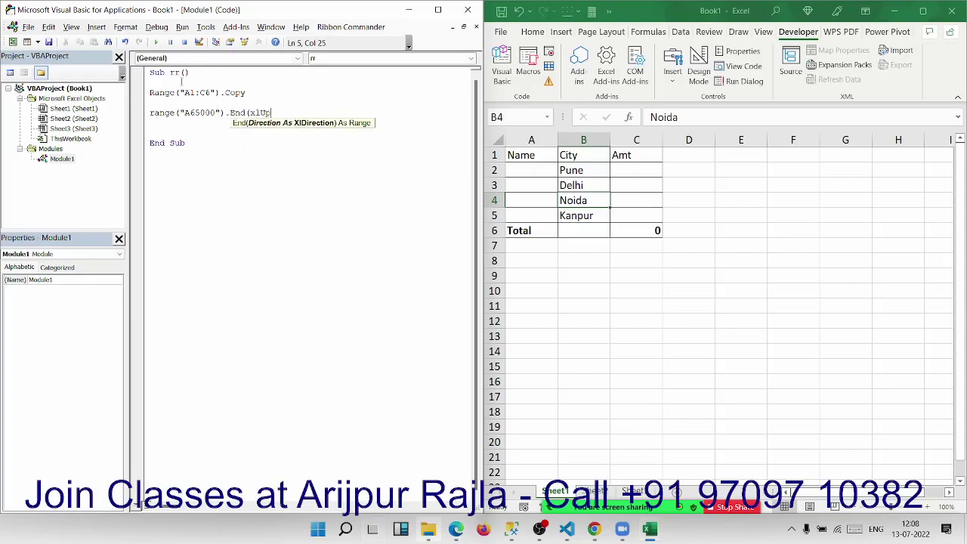
# Finish the line with .Offset(2, 0).PasteSpecial to paste two rows below that entry.
pyautogui.write(').p')
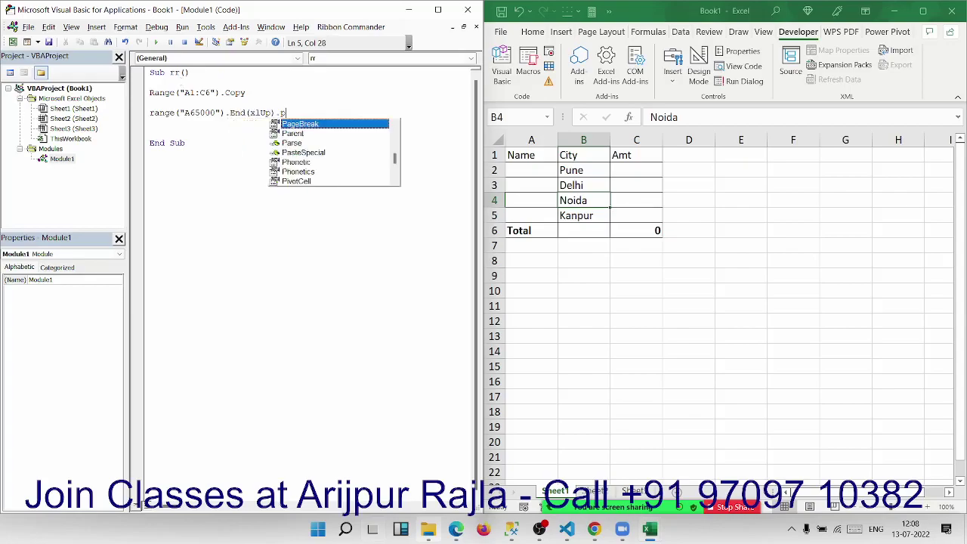
pyautogui.press('Down')
pyautogui.press('Down')
pyautogui.press('Down')
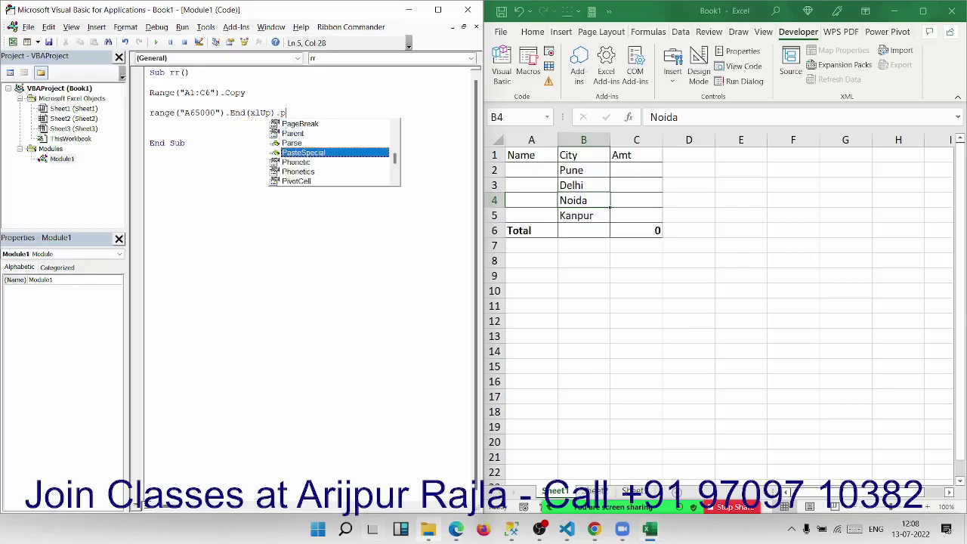
pyautogui.press('BackSpace')
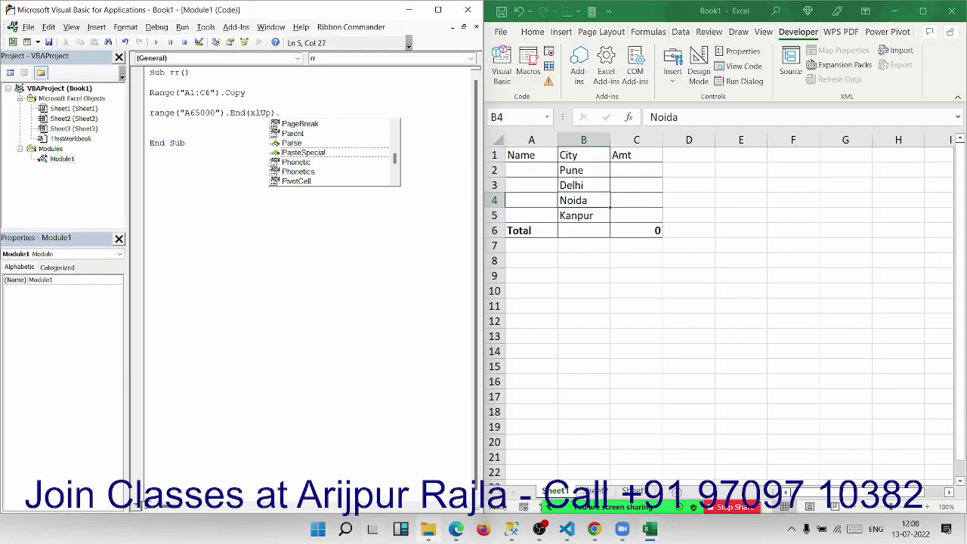
pyautogui.write('of')
pyautogui.press('Tab')
pyautogui.write('(')
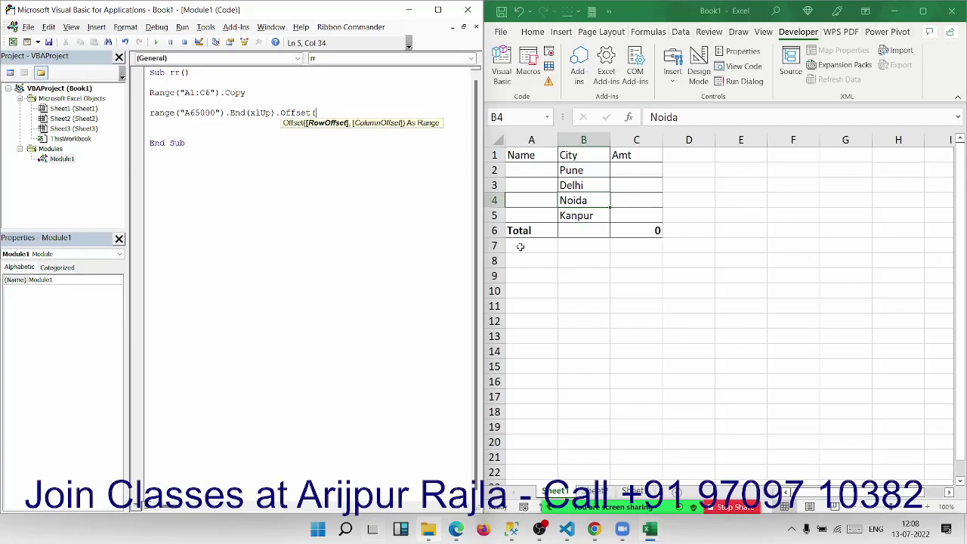
pyautogui.write('2,0)')
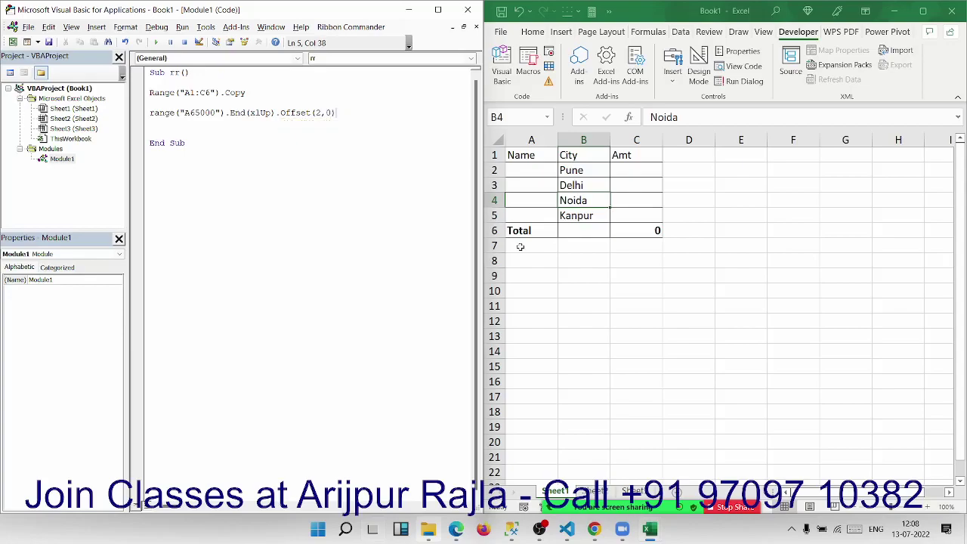
pyautogui.write('.pas')
pyautogui.press('Tab')
pyautogui.press('Return')
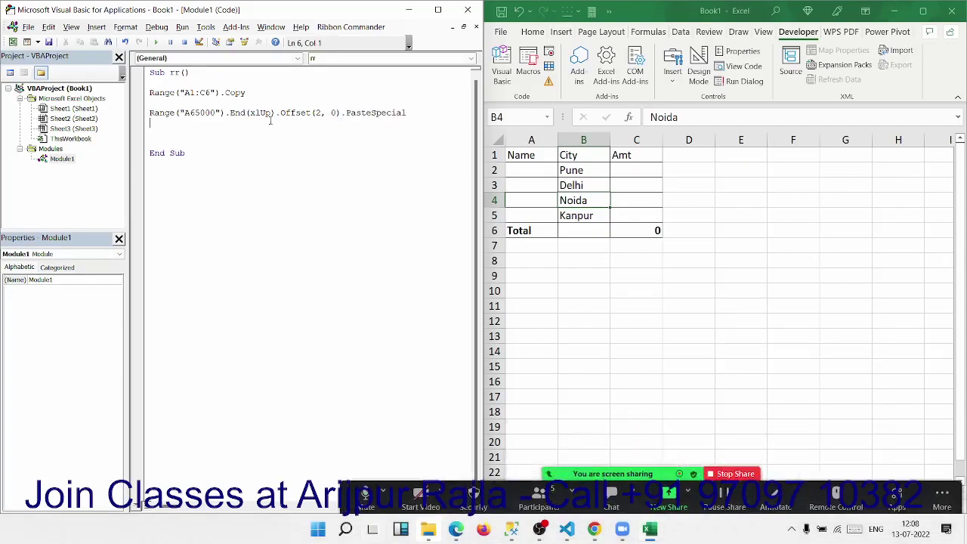
# Run rr once, then duplicate the PasteSpecial line so the macro repeats the paste.
pyautogui.click(156, 43)
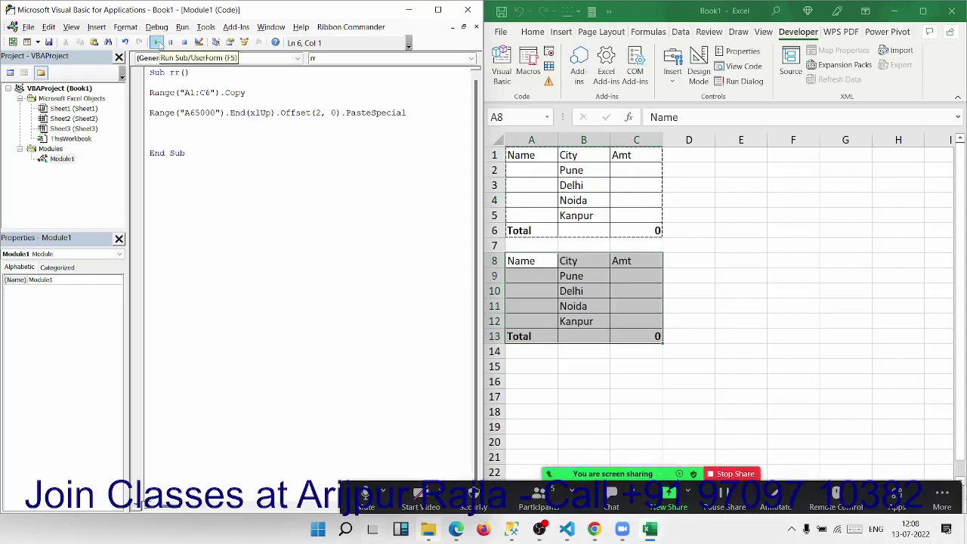
pyautogui.click(168, 114)
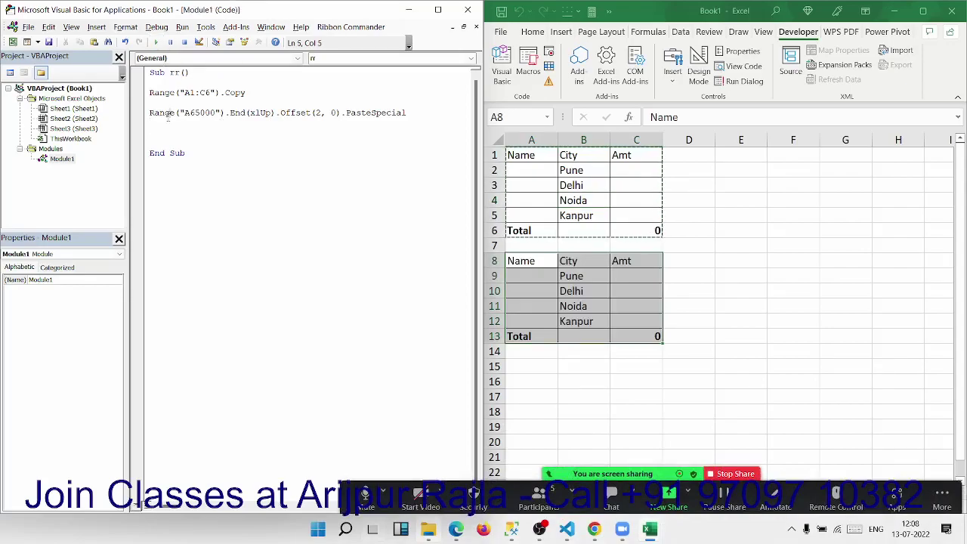
pyautogui.press('Home')
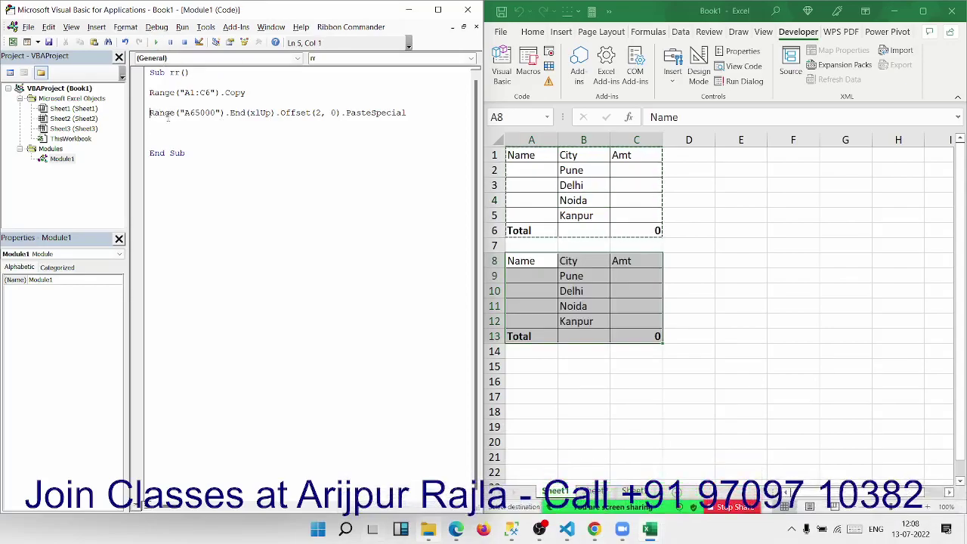
pyautogui.hotkey('shift', 'Down')
pyautogui.hotkey('ctrl', 'c')
pyautogui.hotkey('ctrl', 'v')
pyautogui.hotkey('ctrl', 'v')
pyautogui.hotkey('ctrl', 'v')
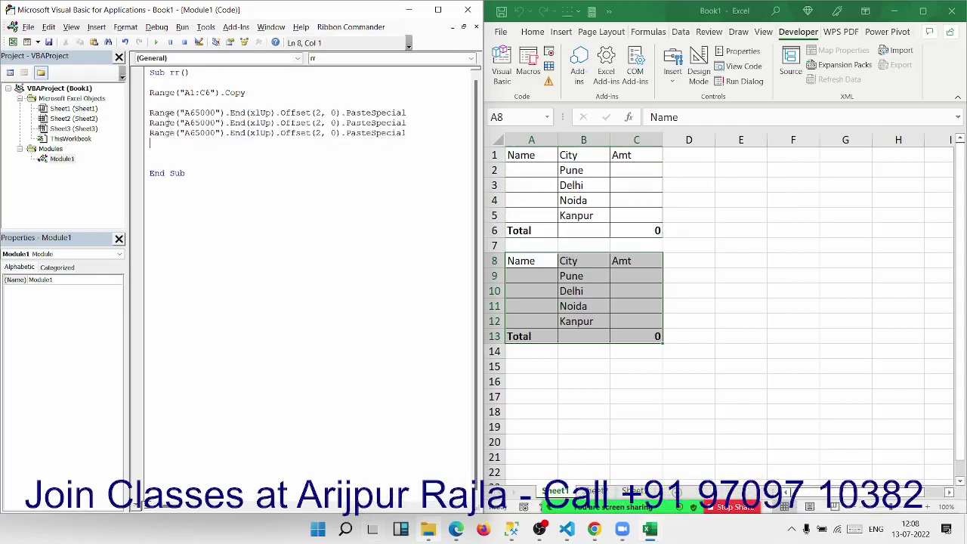
pyautogui.hotkey('ctrl', 'v')
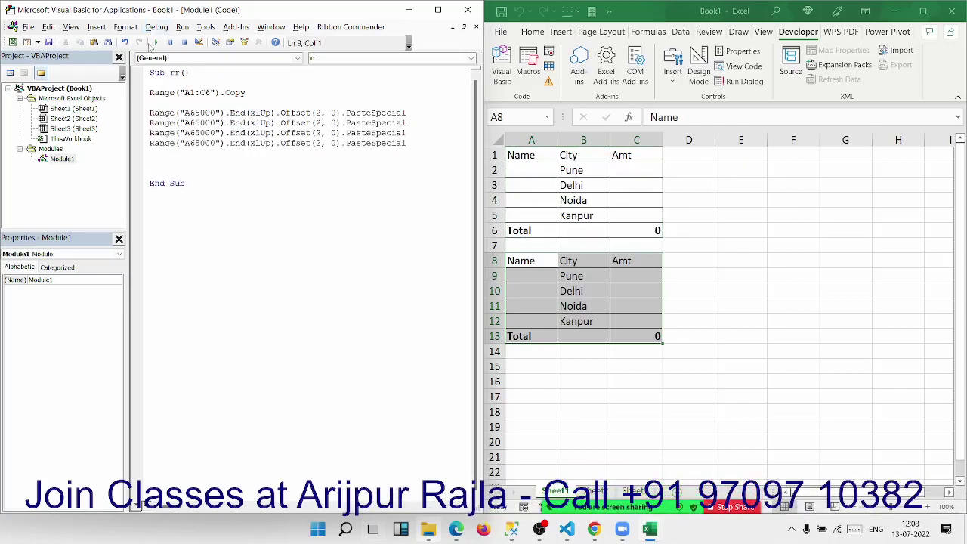
# Run the macro again and clear the stacked table copies below the original table.
pyautogui.click(156, 43)
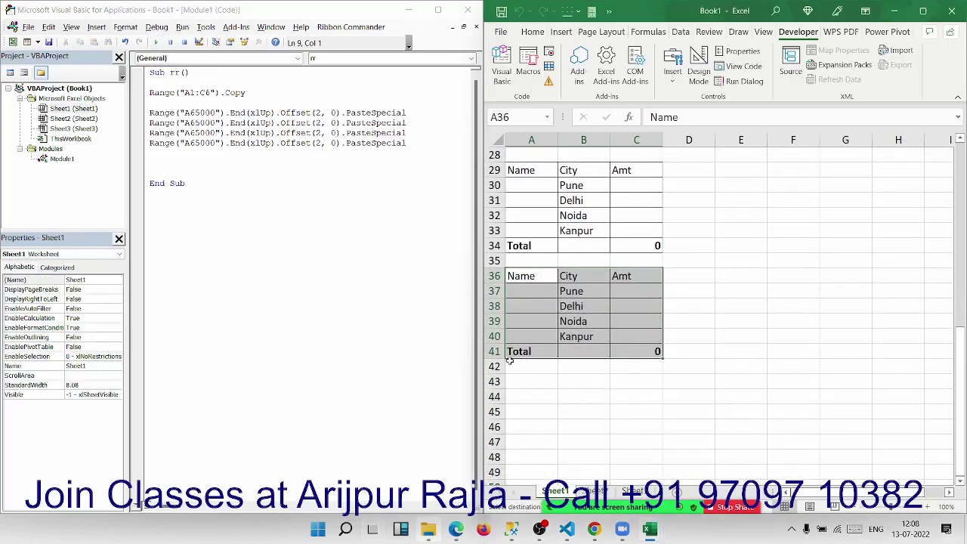
pyautogui.moveTo(494, 351)
pyautogui.mouseDown()
pyautogui.moveTo(468, 189)
pyautogui.moveTo(458, 254)
pyautogui.mouseUp()
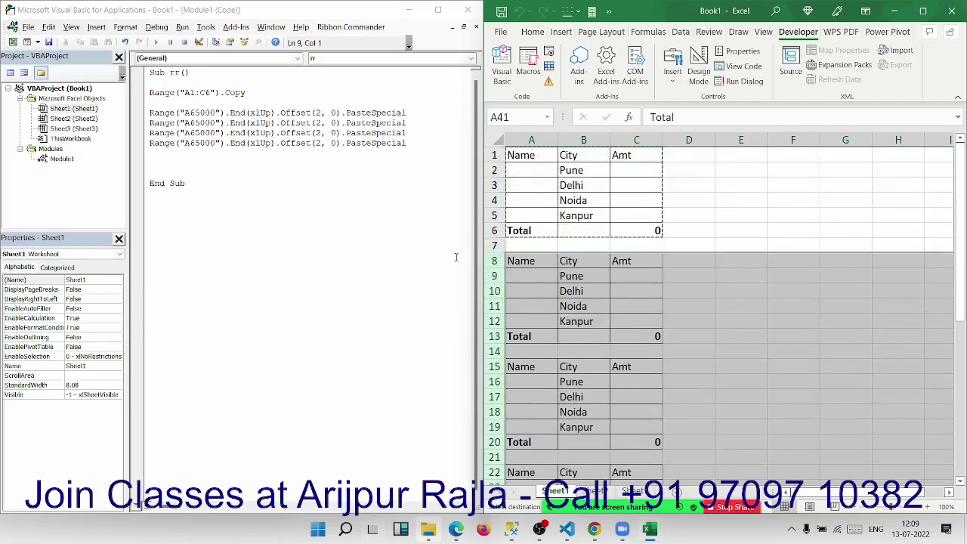
pyautogui.press('Delete')
pyautogui.press('Up')
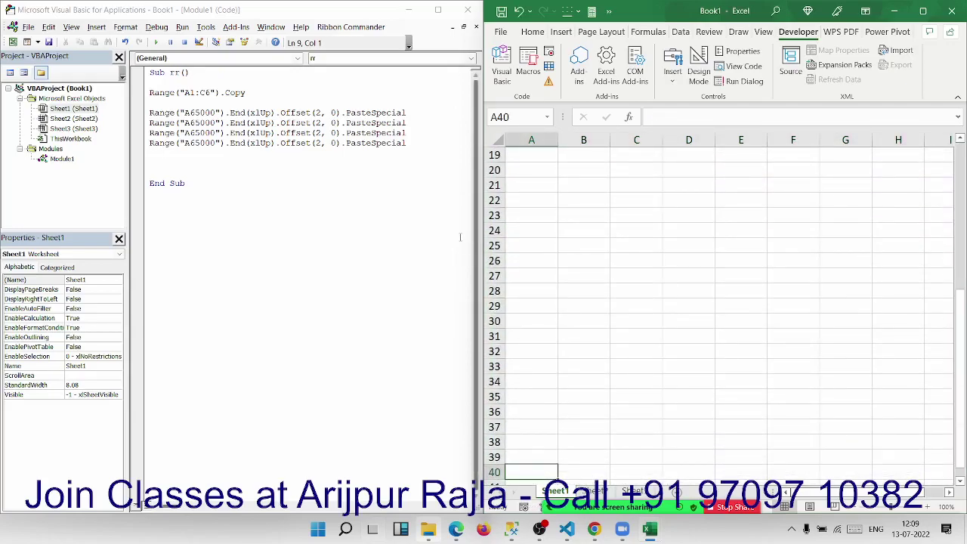
pyautogui.scroll(6, 557, 250)
pyautogui.click(204, 122)
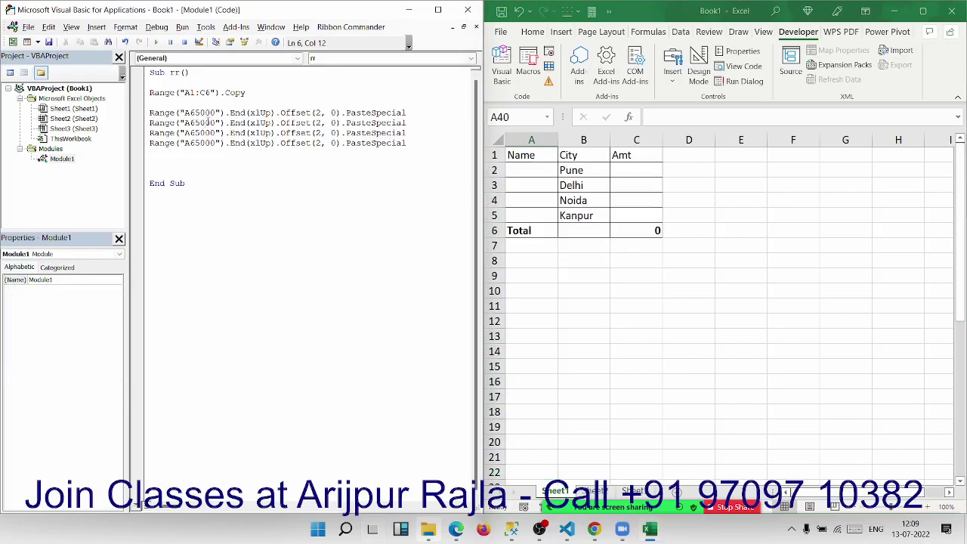
# Delete the three duplicate PasteSpecial lines, keeping one paste line after the copy line.
pyautogui.press('Left')
pyautogui.press('Left')
pyautogui.press('Left')
pyautogui.hotkey('shift', 'Down')
pyautogui.hotkey('shift', 'Down')
pyautogui.hotkey('shift', 'Down')
pyautogui.press('Delete')
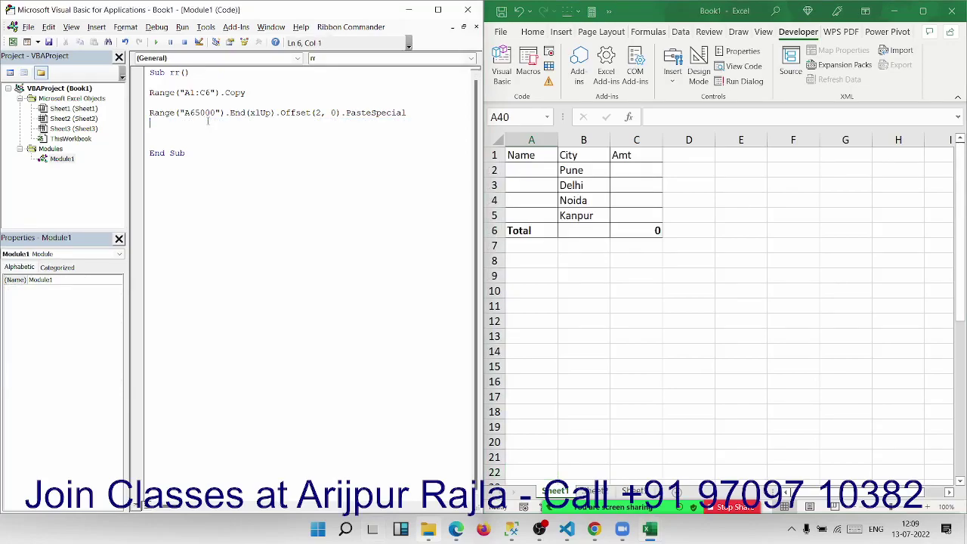
pyautogui.hotkey('shift', 'Down')
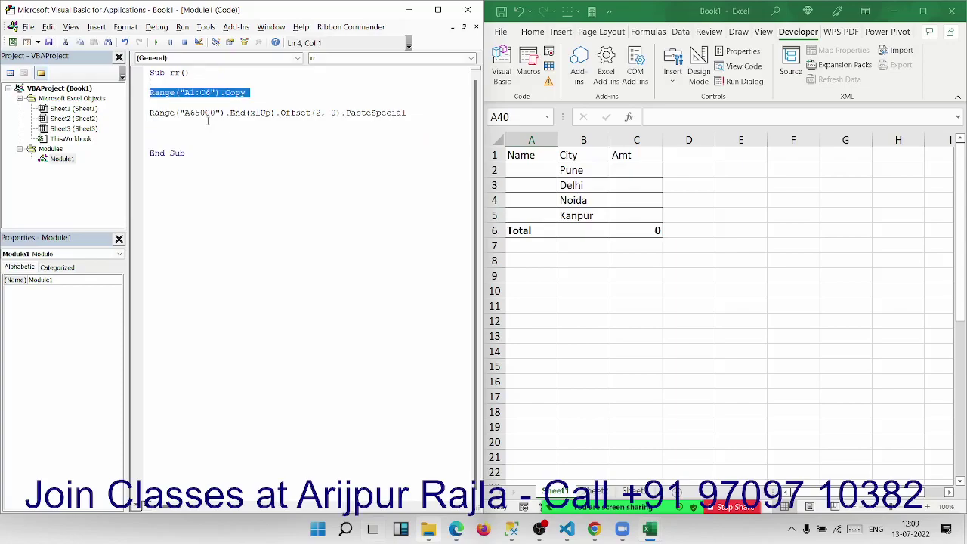
pyautogui.press('Right')
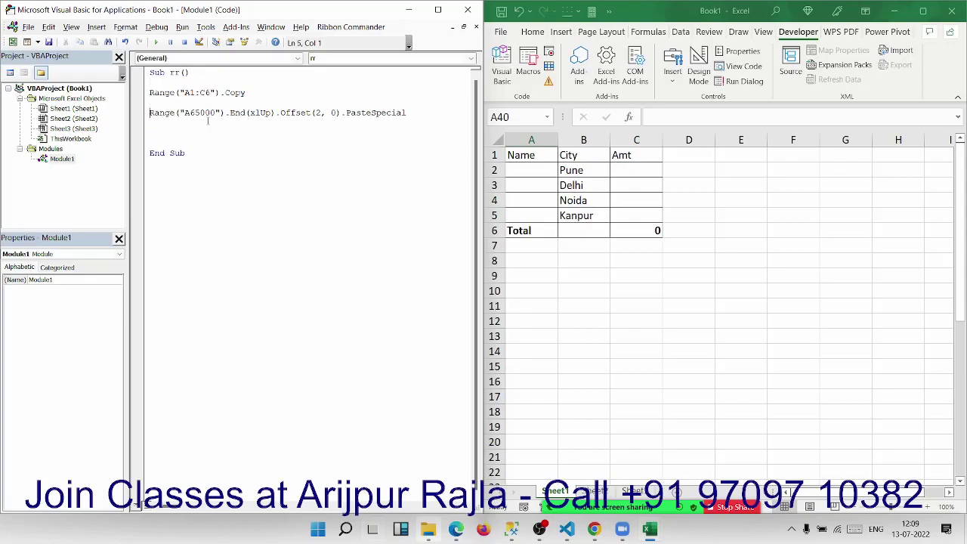
pyautogui.hotkey('shift', 'Down')
pyautogui.hotkey('shift', 'Down')
pyautogui.hotkey('shift', 'Up')
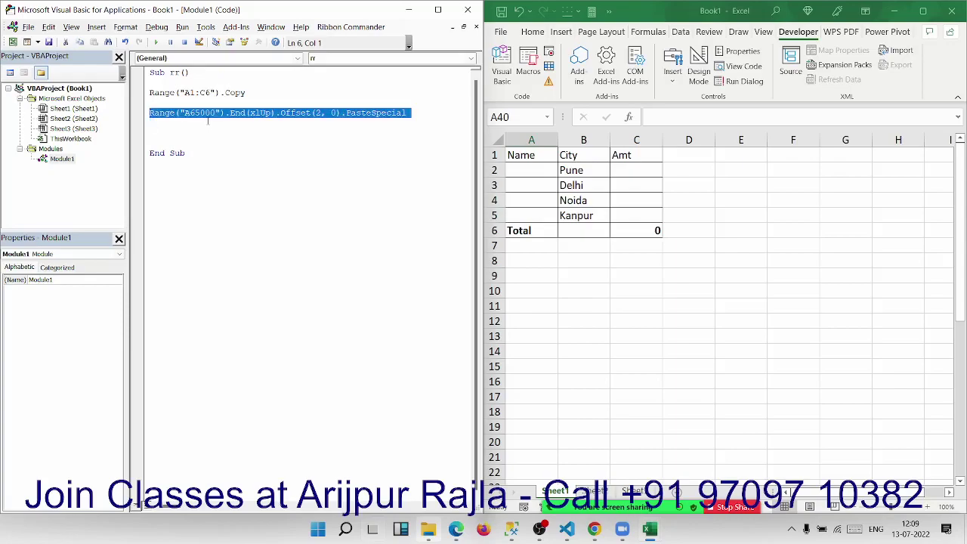
pyautogui.press('Up')
pyautogui.press('Up')
# Add For i = 1 To 5 above and Next i below the PasteSpecial line.
pyautogui.press('Return')
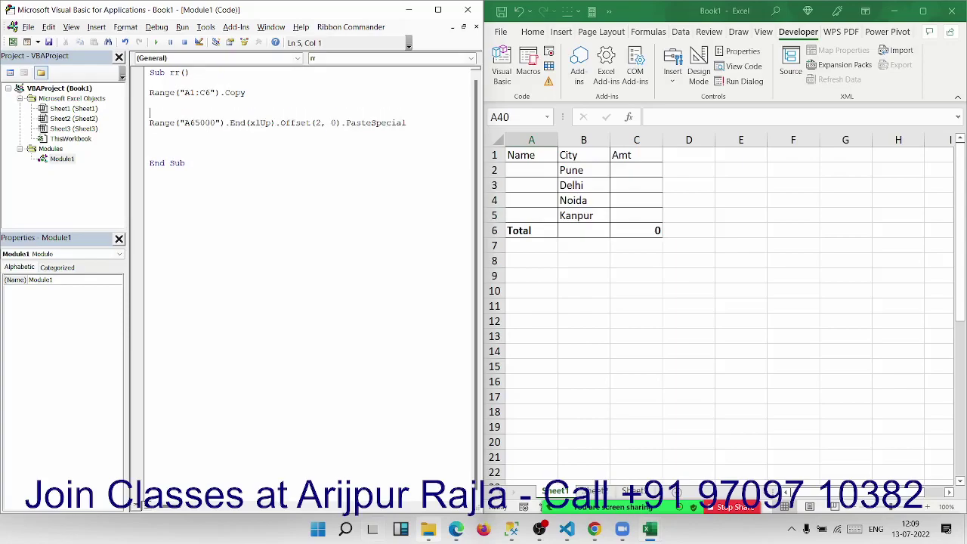
pyautogui.write('fo')
pyautogui.write('i =')
pyautogui.write('1 t')
pyautogui.write('o 5')
pyautogui.press('Down')
pyautogui.press('Down')
pyautogui.write('next ')
pyautogui.write('i')
pyautogui.click(256, 161)
# Run the looped rr macro to stack five table copies down the sheet.
pyautogui.doubleClick(155, 123)
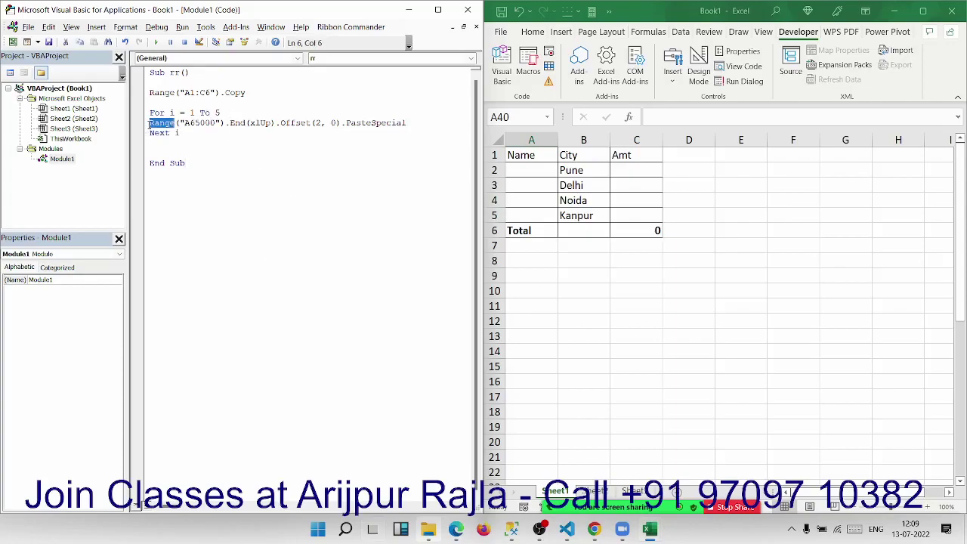
pyautogui.click(187, 152)
pyautogui.click(165, 133)
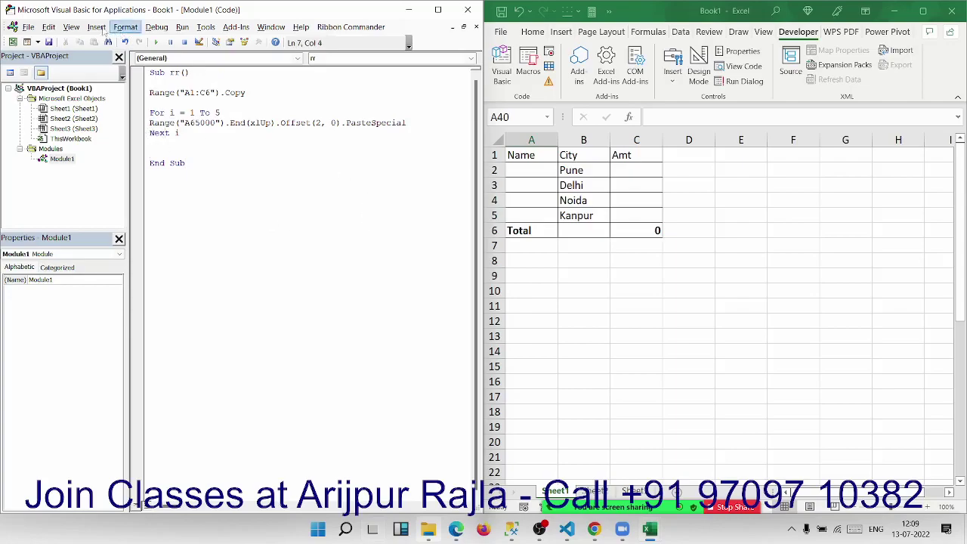
pyautogui.click(157, 43)
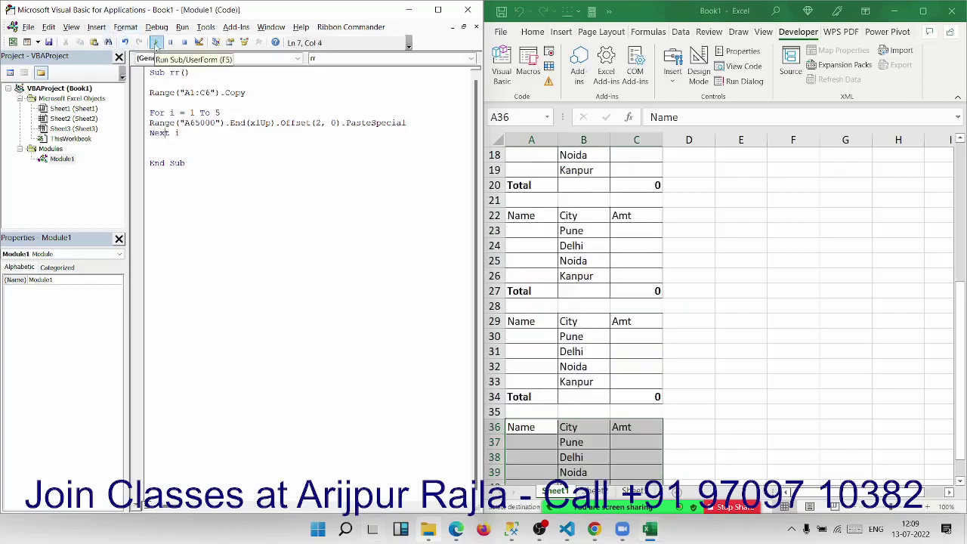
# Scroll through the stacked copies and highlight the loop body and Next i lines in the code.
pyautogui.scroll(-3, 637, 385)
pyautogui.scroll(6, 637, 385)
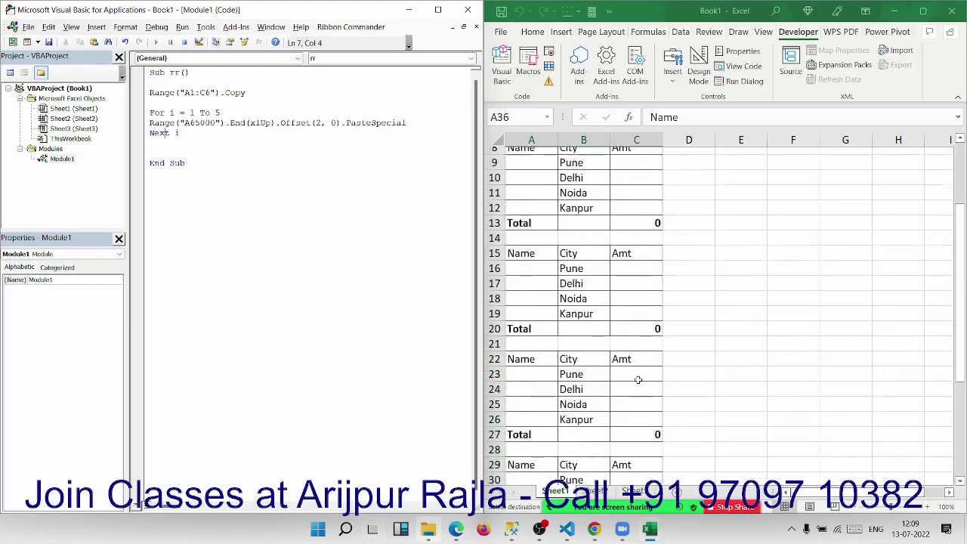
pyautogui.scroll(2, 637, 384)
pyautogui.scroll(-6, 637, 383)
pyautogui.scroll(7, 573, 265)
pyautogui.click(150, 123)
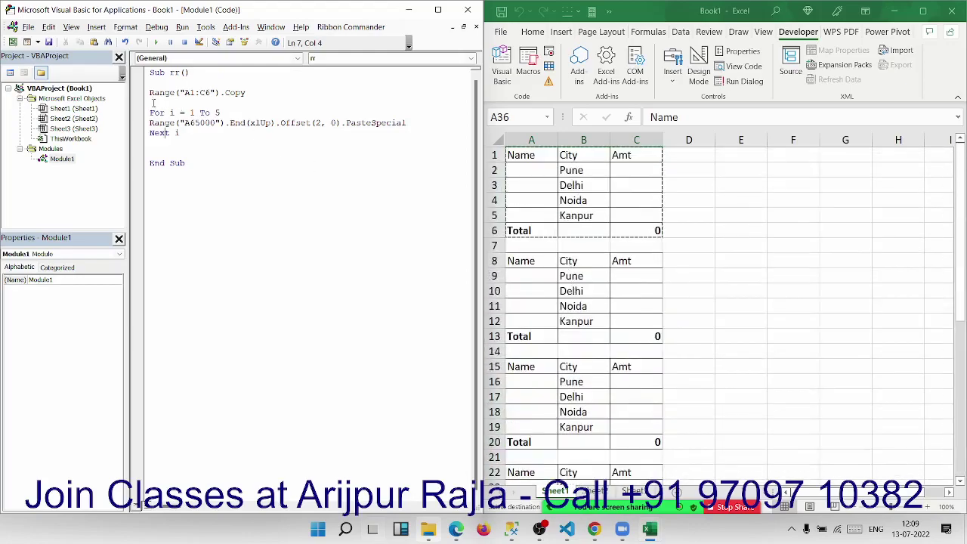
pyautogui.moveTo(150, 123); pyautogui.dragTo(179, 133)
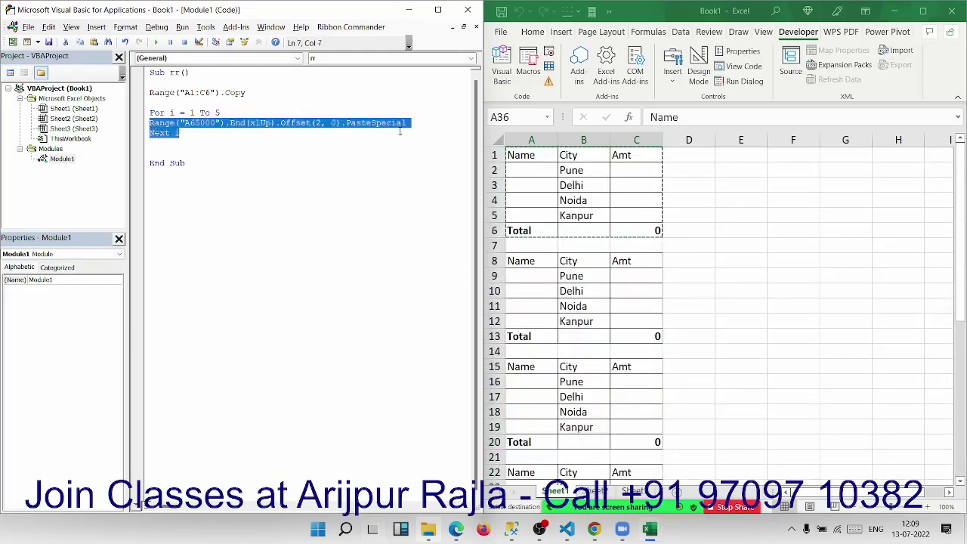
# Select the pasted copy rows from row 8 downward to clear them.
pyautogui.click(495, 261)
pyautogui.moveTo(496, 261); pyautogui.dragTo(497, 262)
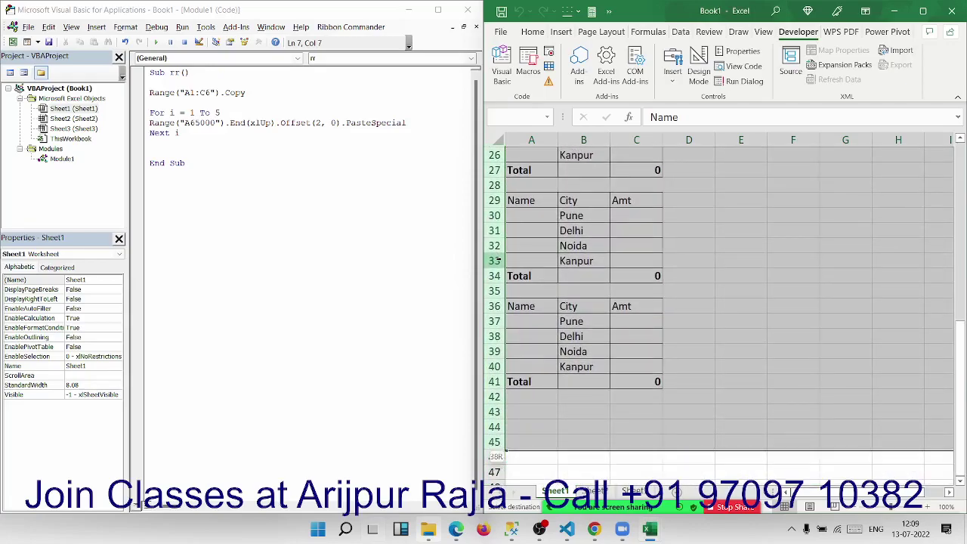
pyautogui.moveTo(497, 262); pyautogui.dragTo(500, 260)
pyautogui.scroll(8, 500, 260)
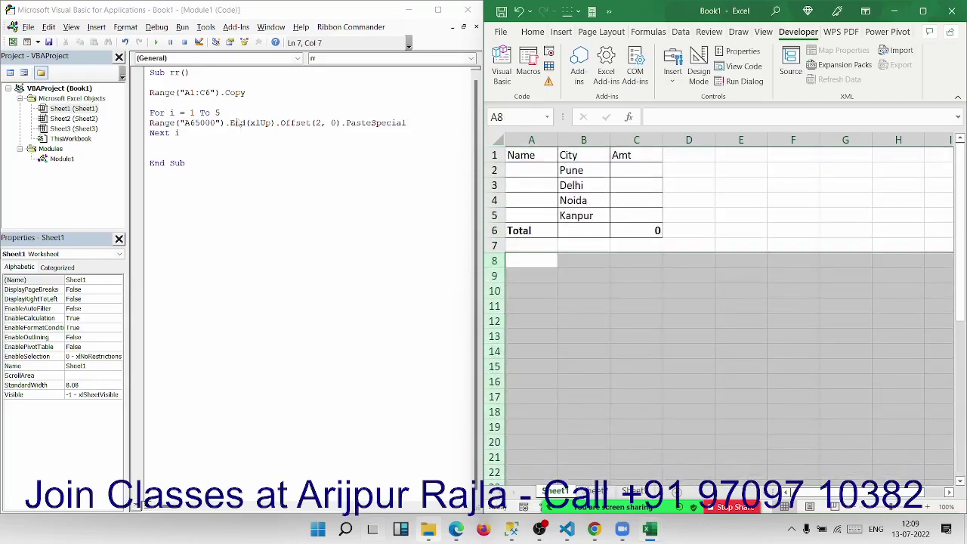
pyautogui.moveTo(190, 113); pyautogui.dragTo(229, 112)
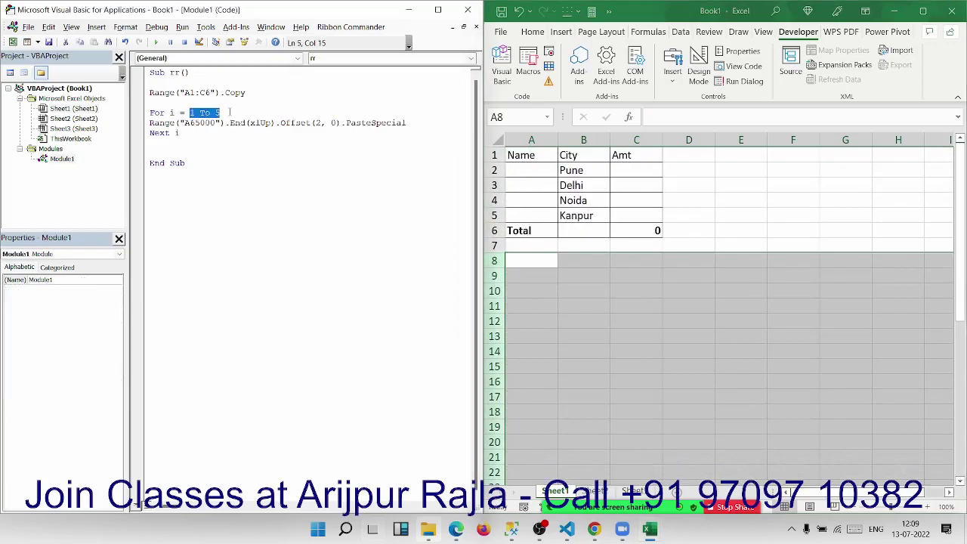
pyautogui.click(229, 156)
# Type the loop notes For in E4 and Do in E8.
pyautogui.click(692, 319)
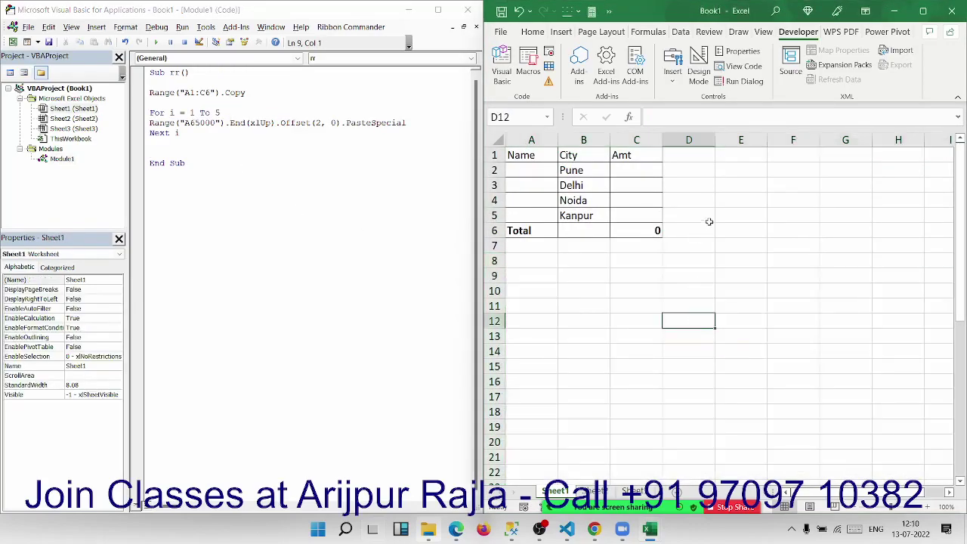
pyautogui.click(728, 214)
pyautogui.click(723, 199)
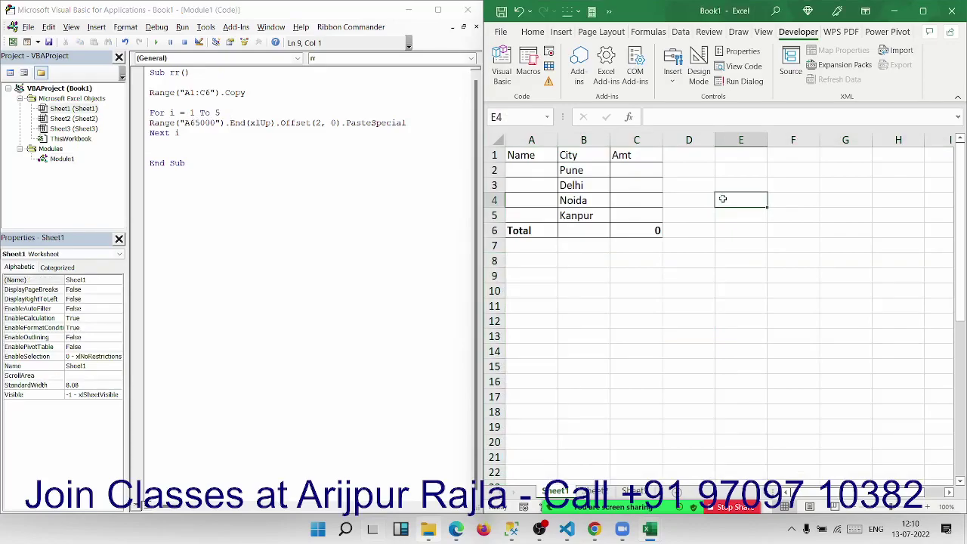
pyautogui.write('For')
pyautogui.press('Return')
pyautogui.press('Return')
pyautogui.press('Return')
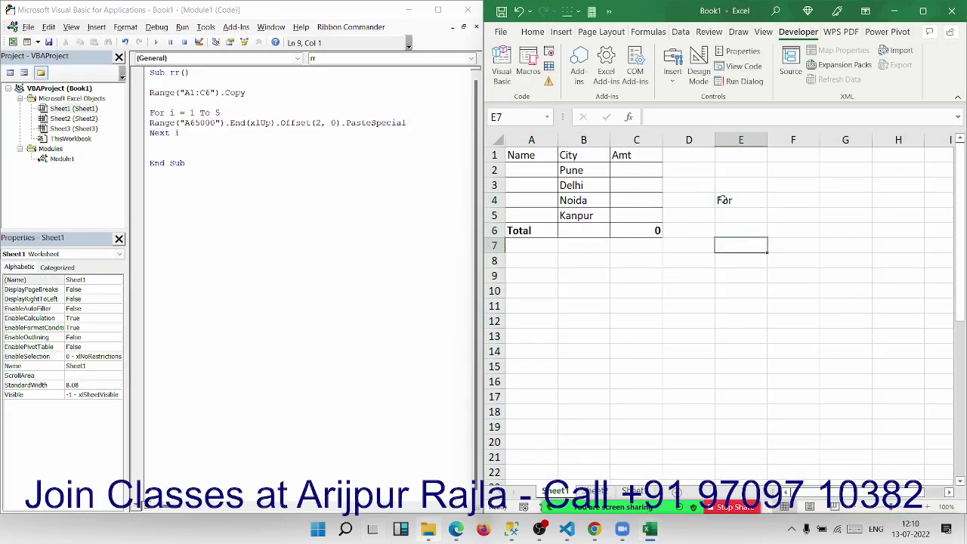
pyautogui.press('Return')
pyautogui.write('D')
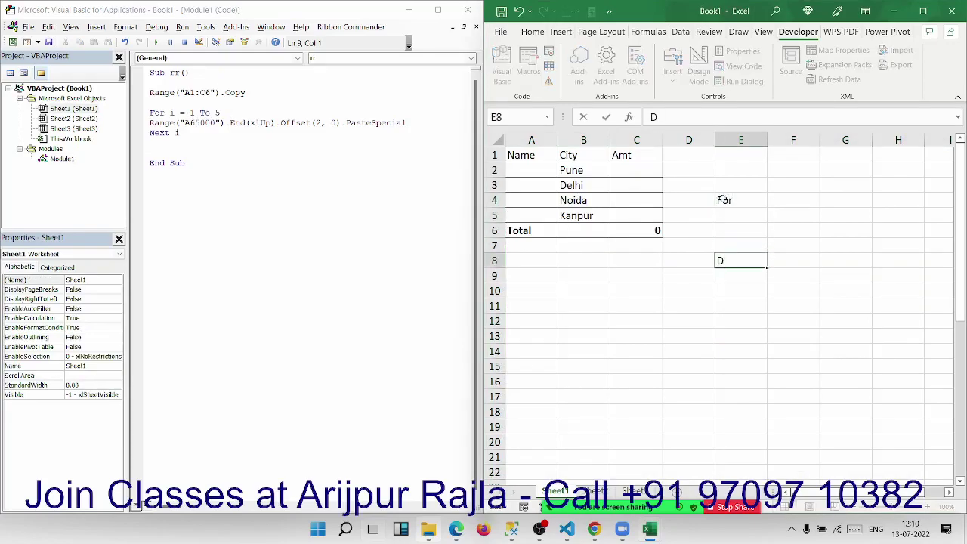
pyautogui.write('o')
pyautogui.press('Up')
pyautogui.press('Up')
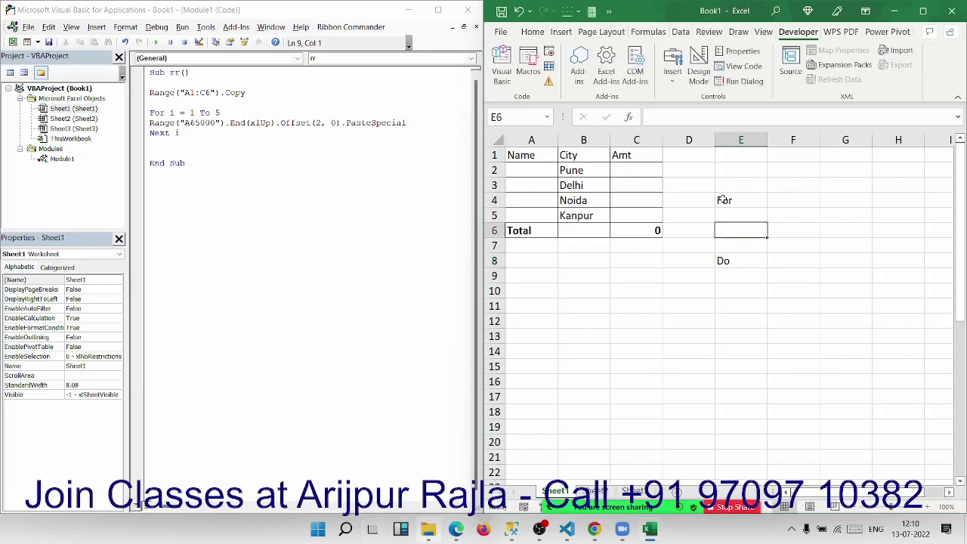
pyautogui.press('Up')
# Add I = s to e in F5 and Each in F6, then review the notes.
pyautogui.press('Right')
pyautogui.write('I')
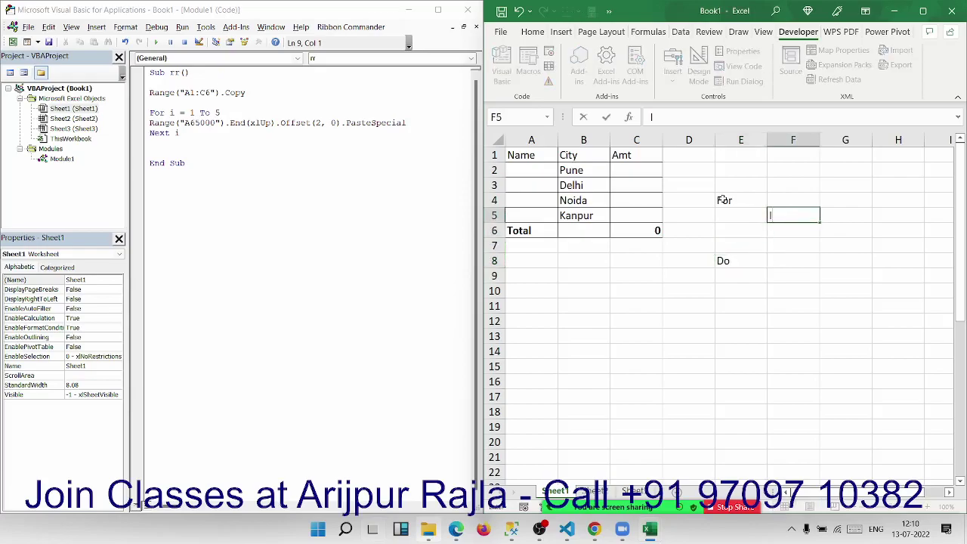
pyautogui.write(' = ')
pyautogui.write('s')
pyautogui.write(' to')
pyautogui.write(' e')
pyautogui.press('Return')
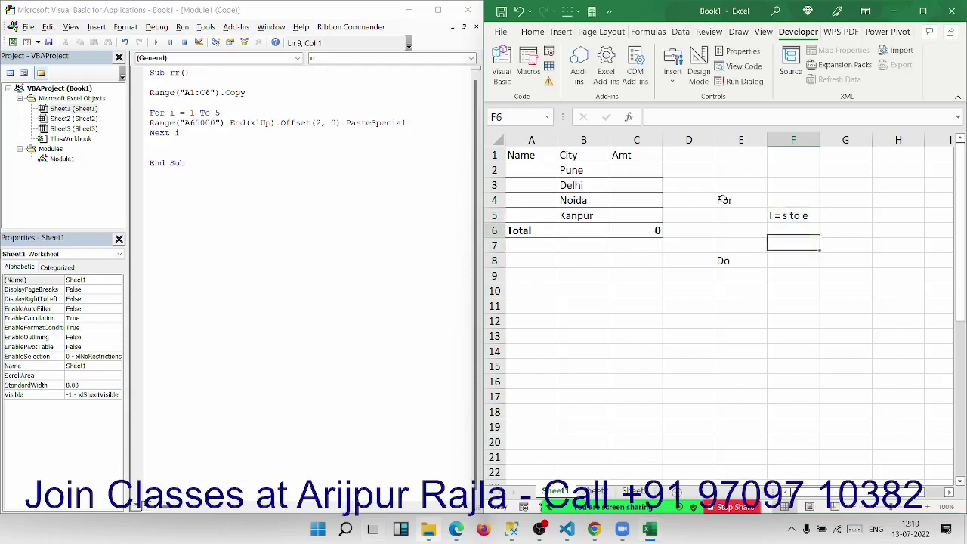
pyautogui.write('Each')
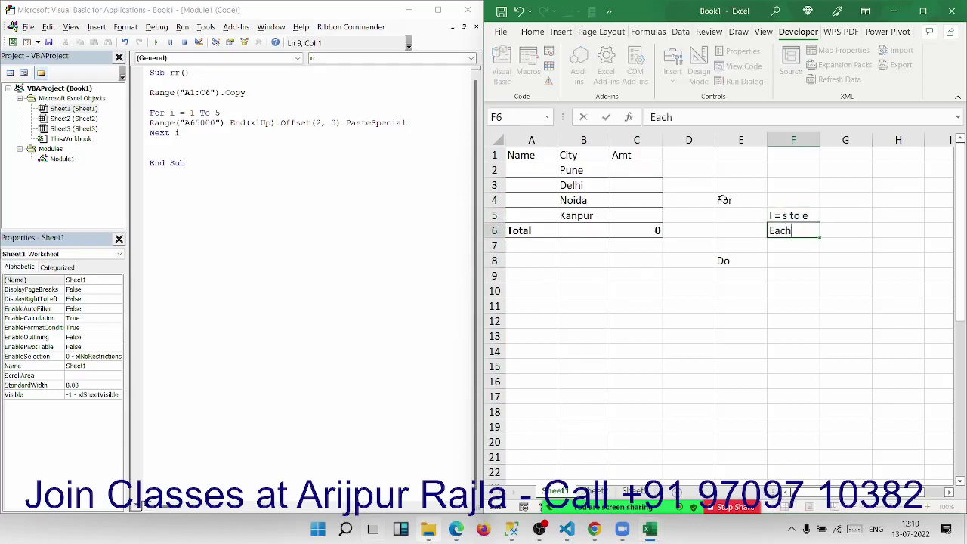
pyautogui.press('Return')
pyautogui.press('Up')
pyautogui.press('Up')
pyautogui.press('Up')
pyautogui.press('Left')
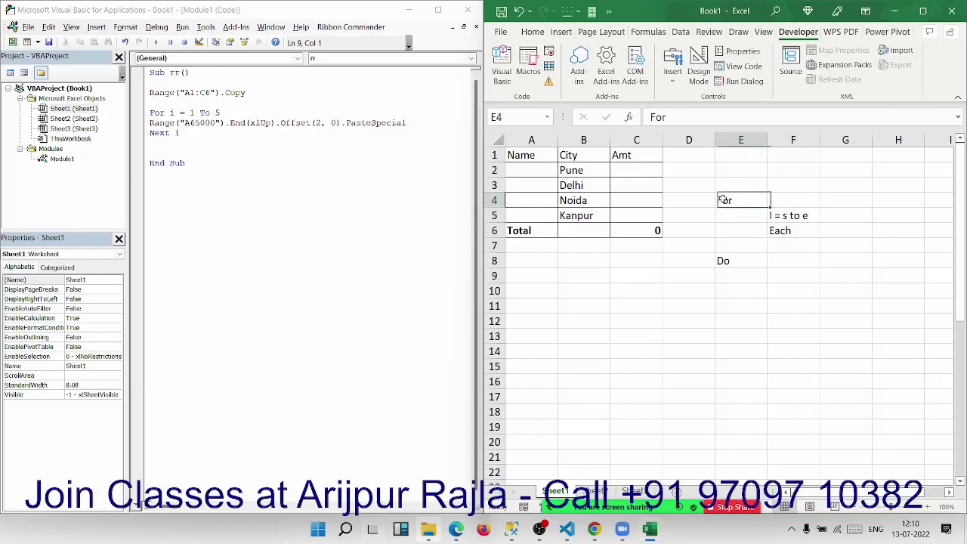
pyautogui.press('Right')
pyautogui.press('Down')
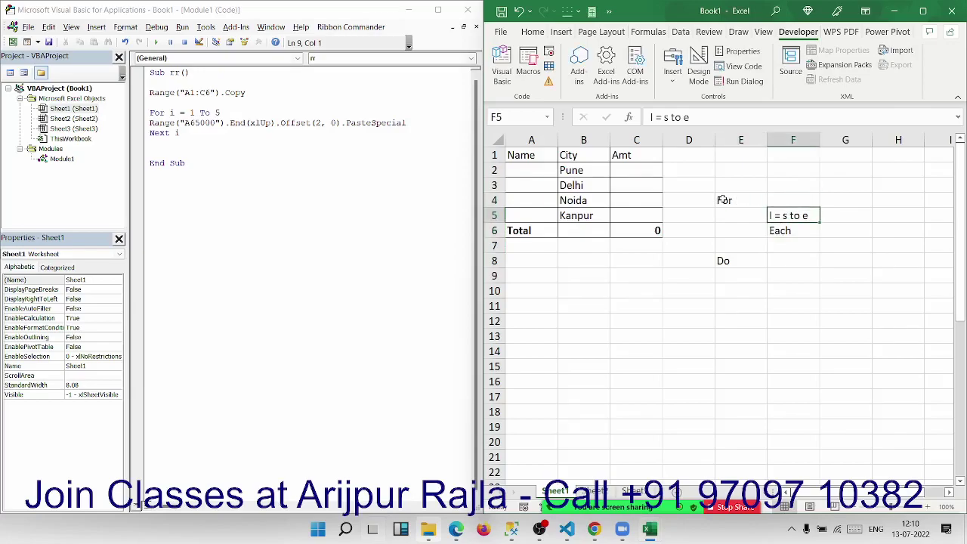
pyautogui.press('Down')
pyautogui.press('Up')
pyautogui.press('Down')
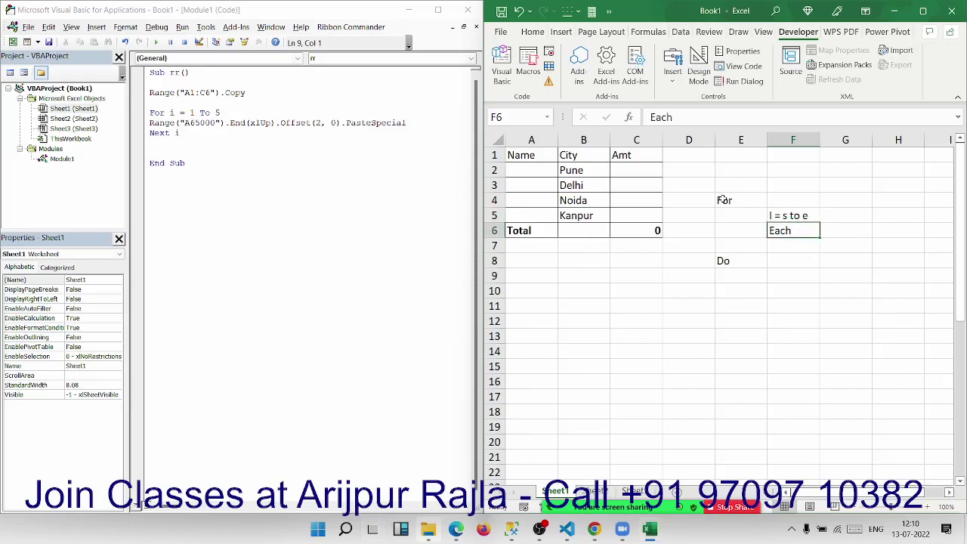
pyautogui.moveTo(584, 276); pyautogui.dragTo(653, 355)
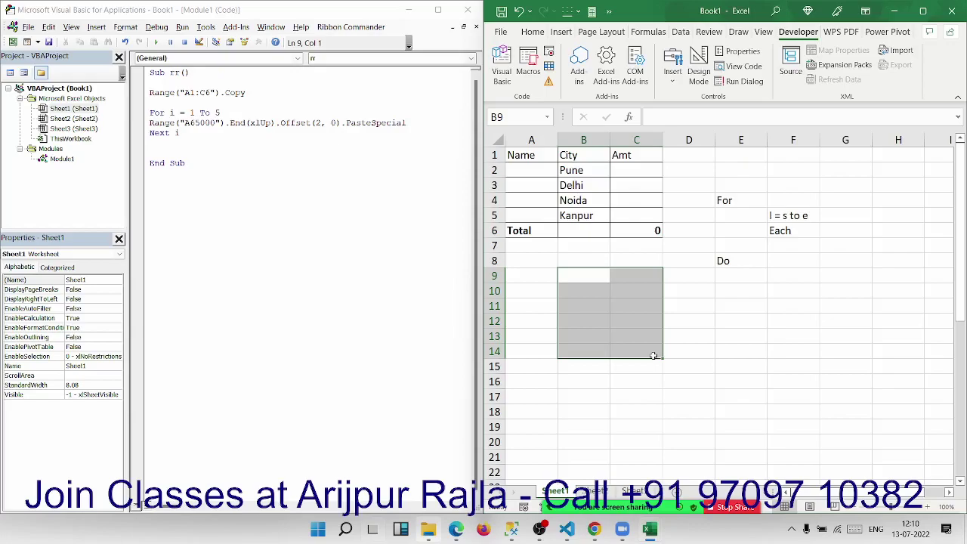
# Type while in F9 and until in F10 beneath the Do note.
pyautogui.click(787, 277)
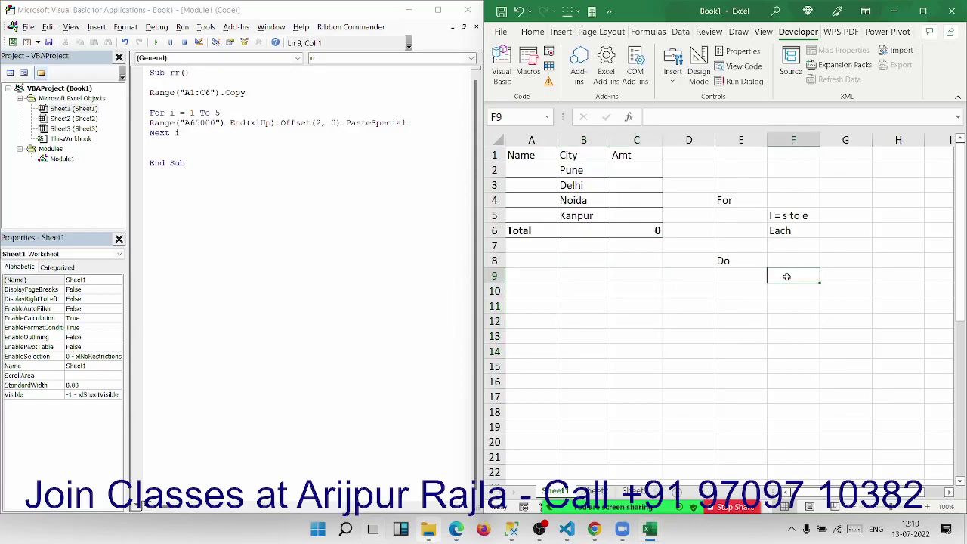
pyautogui.write('while')
pyautogui.press('Return')
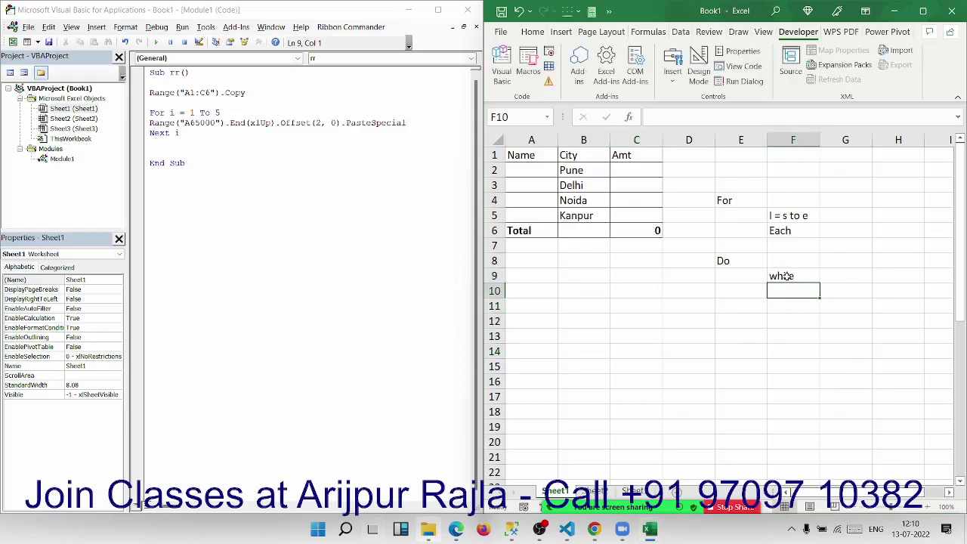
pyautogui.write('until')
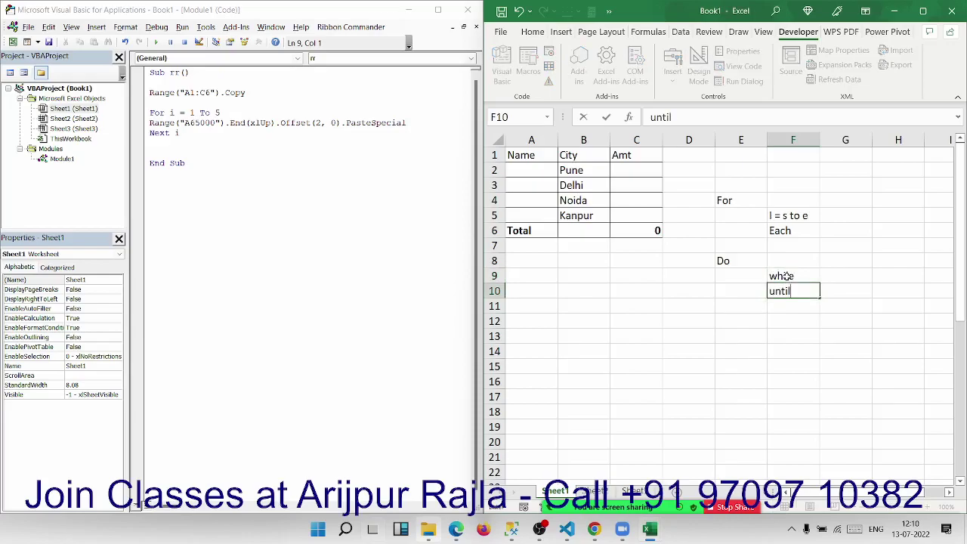
pyautogui.press('Return')
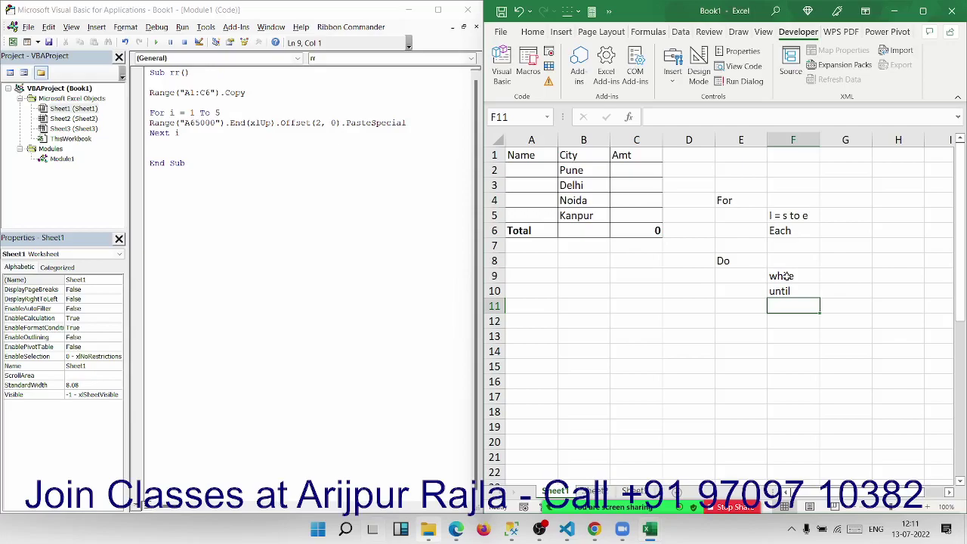
pyautogui.press('Up')
pyautogui.press('Up')
pyautogui.press('Up')
pyautogui.press('Up')
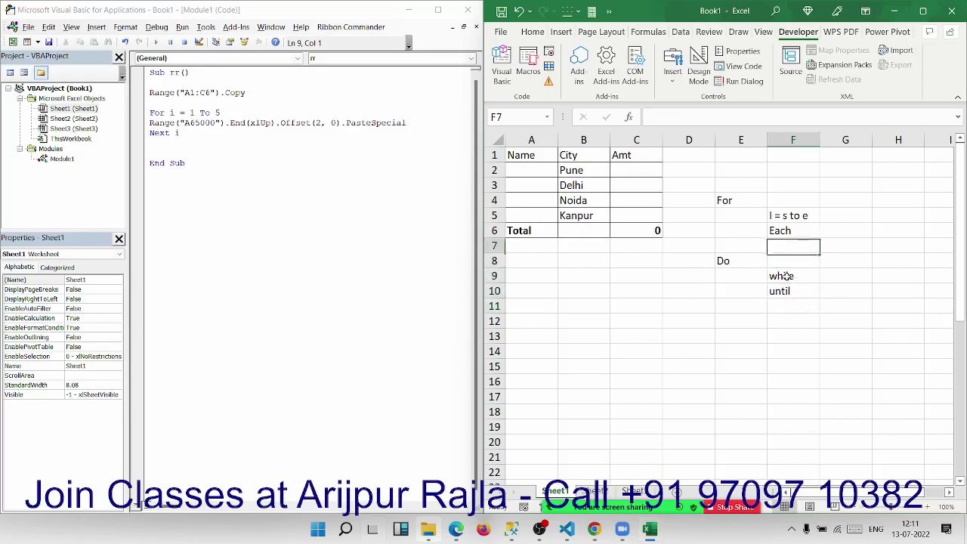
pyautogui.press('Up')
pyautogui.press('Up')
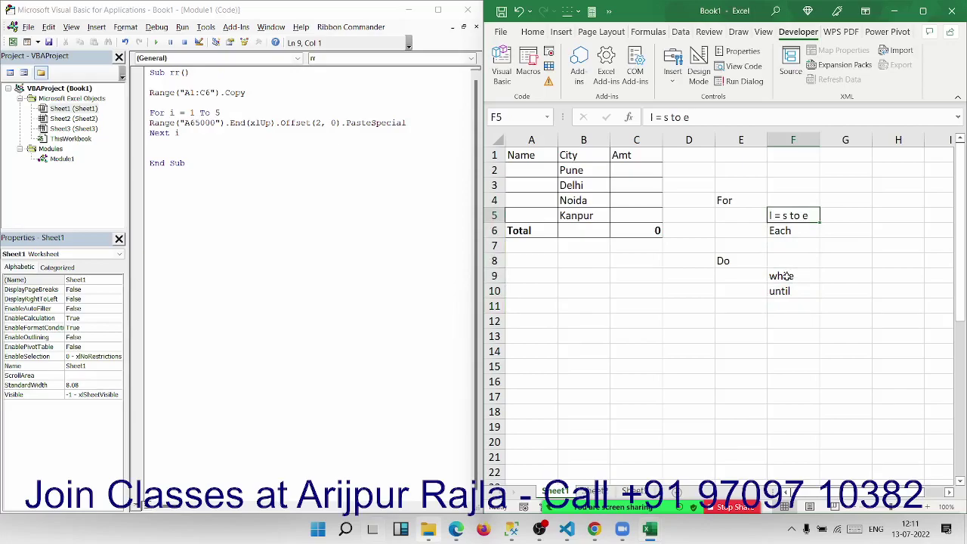
# Switch to Sheet2 and start a new Sub loop_1() below the rr macro.
pyautogui.click(592, 491)
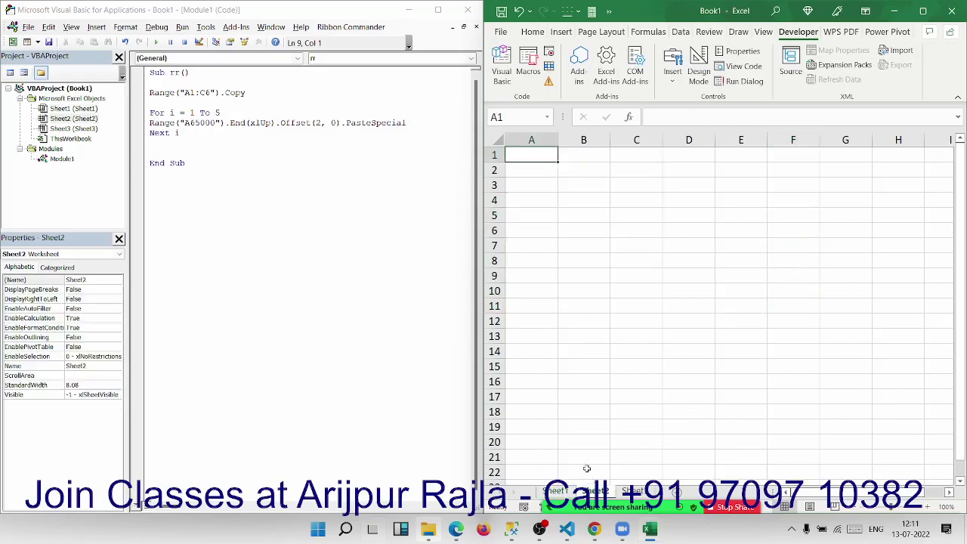
pyautogui.click(125, 183)
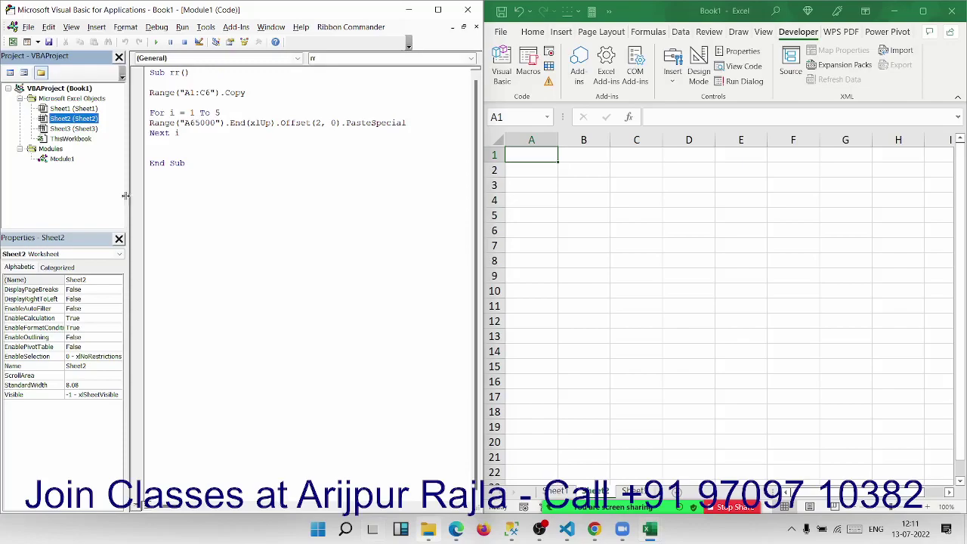
pyautogui.click(165, 185)
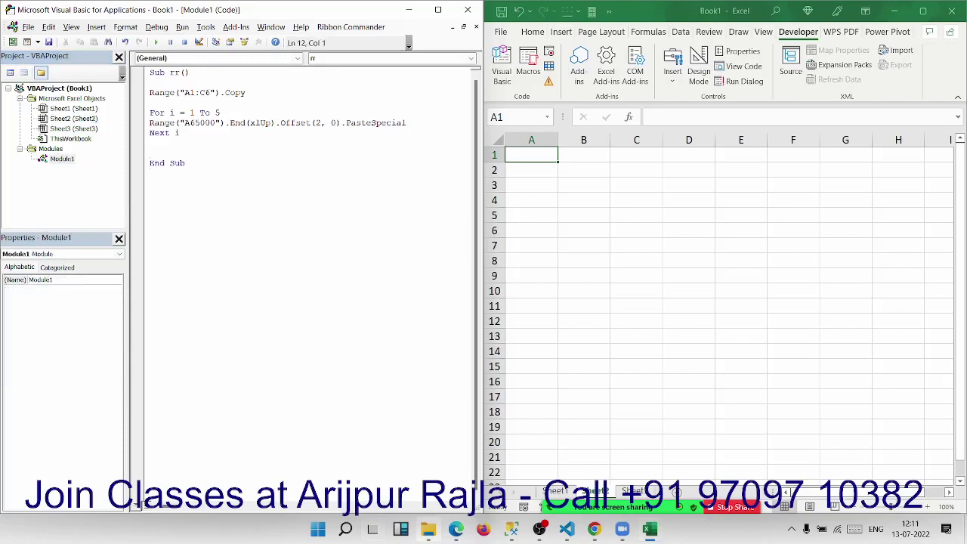
pyautogui.write('sub ')
pyautogui.write('loop_')
pyautogui.write('1')
pyautogui.press('Return')
pyautogui.press('Return')
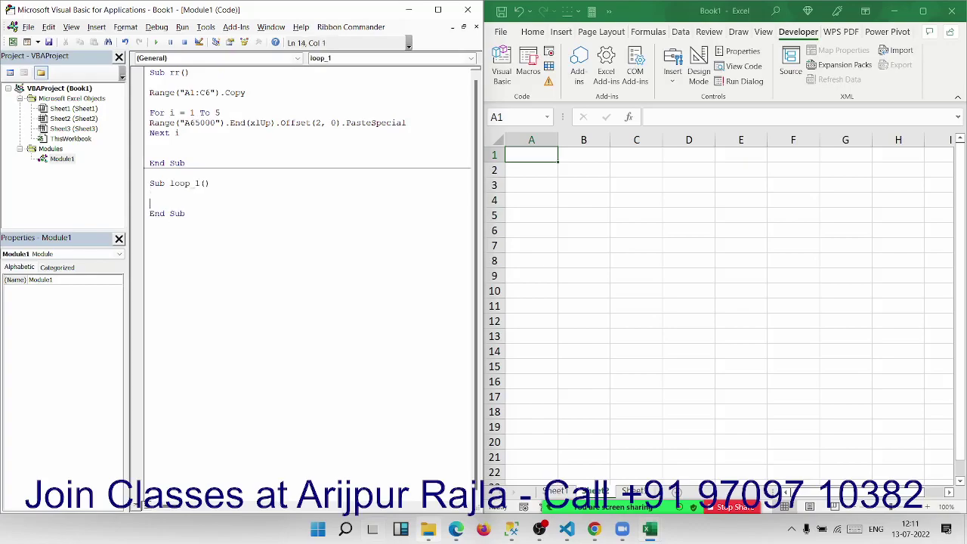
# Write a For i = 1 To 20 … Next i loop with body Cells(i,1).Value = i.
pyautogui.press('Return')
pyautogui.press('Return')
pyautogui.write('fo')
pyautogui.write('r')
pyautogui.write('i ')
pyautogui.write('= 1')
pyautogui.write(' to 20')
pyautogui.press('Return')
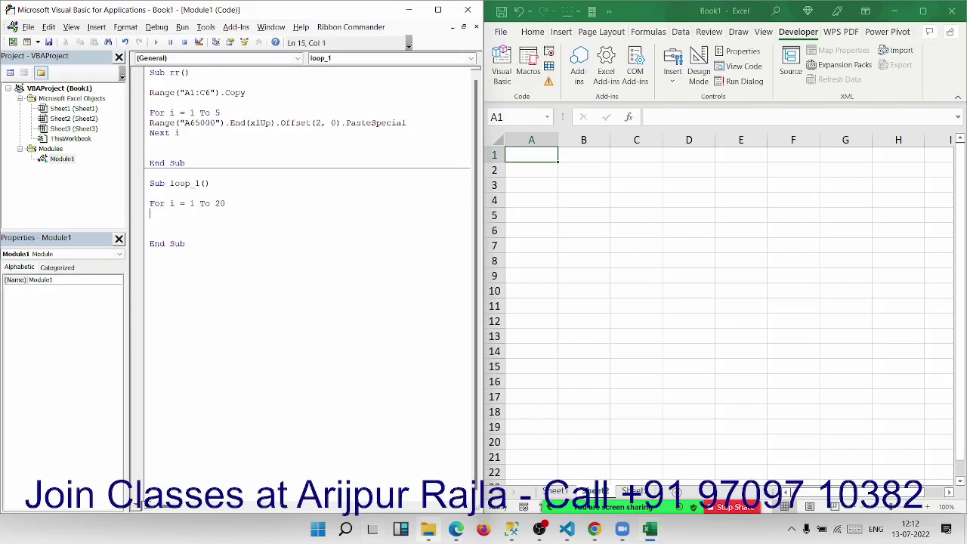
pyautogui.press('Return')
pyautogui.press('Return')
pyautogui.write('next')
pyautogui.write(' i')
pyautogui.press('Up')
pyautogui.press('Up')
pyautogui.press('Return')
pyautogui.write('ce')
pyautogui.write('lls(')
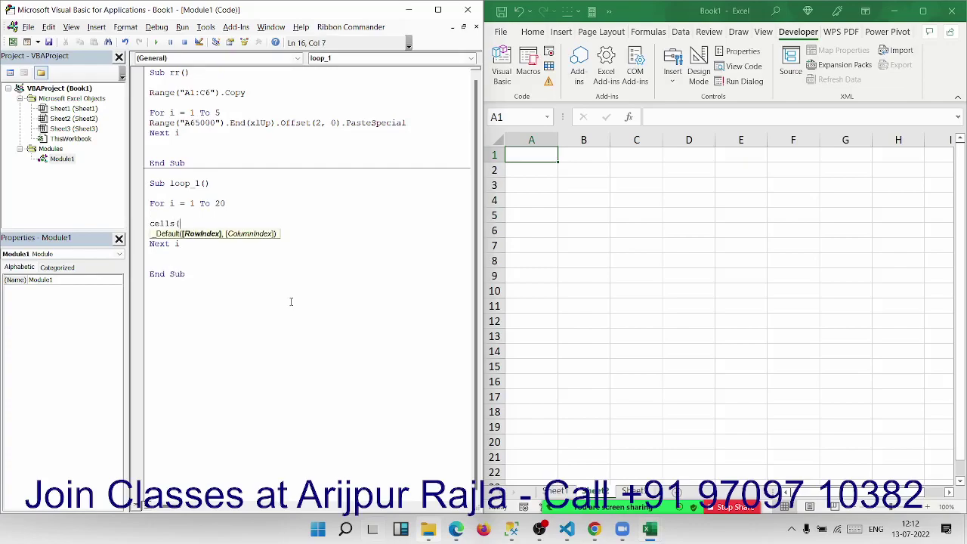
pyautogui.write('i,')
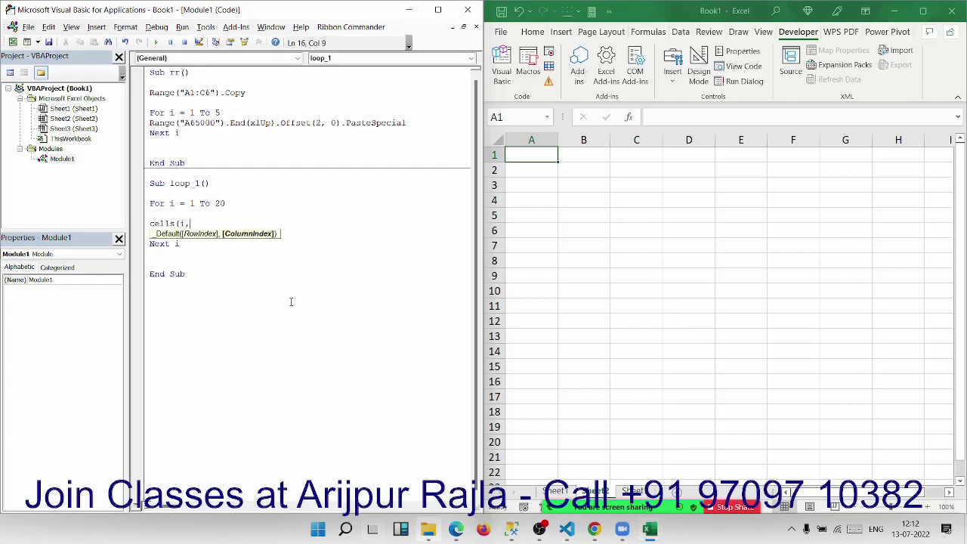
pyautogui.write('1).val')
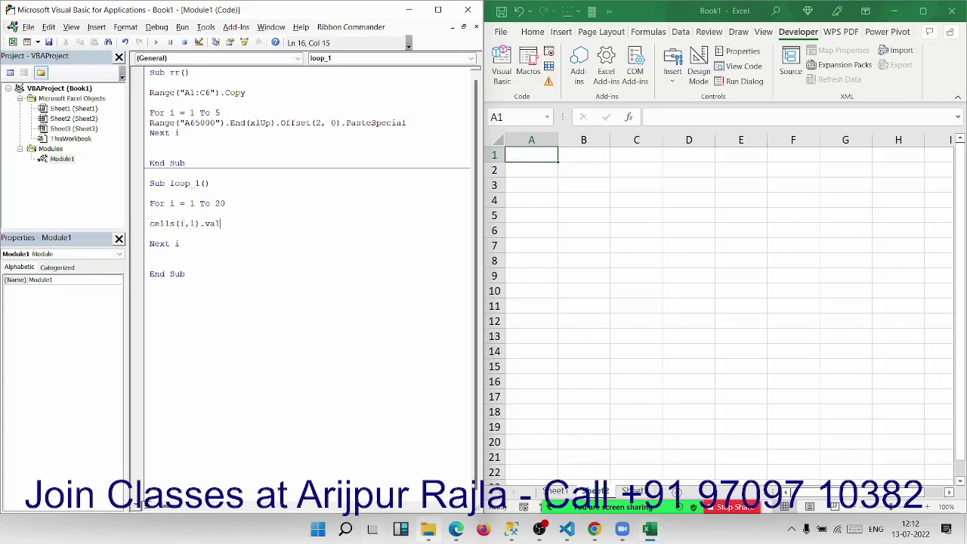
pyautogui.write('ue= ')
pyautogui.write('i')
# Run loop_1 to fill A1:A20 with 1 to 20, then add a new Sheet4.
pyautogui.click(248, 204)
pyautogui.click(155, 42)
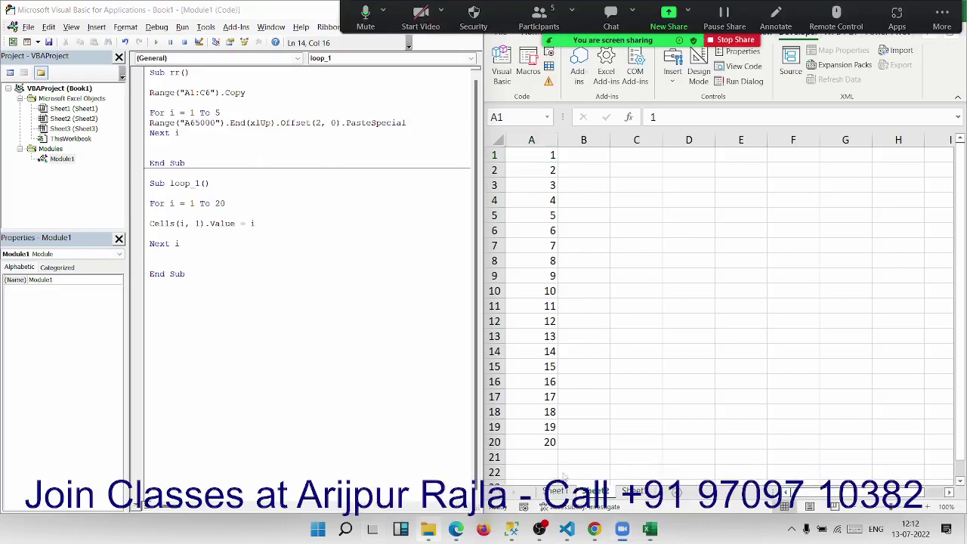
pyautogui.click(673, 492)
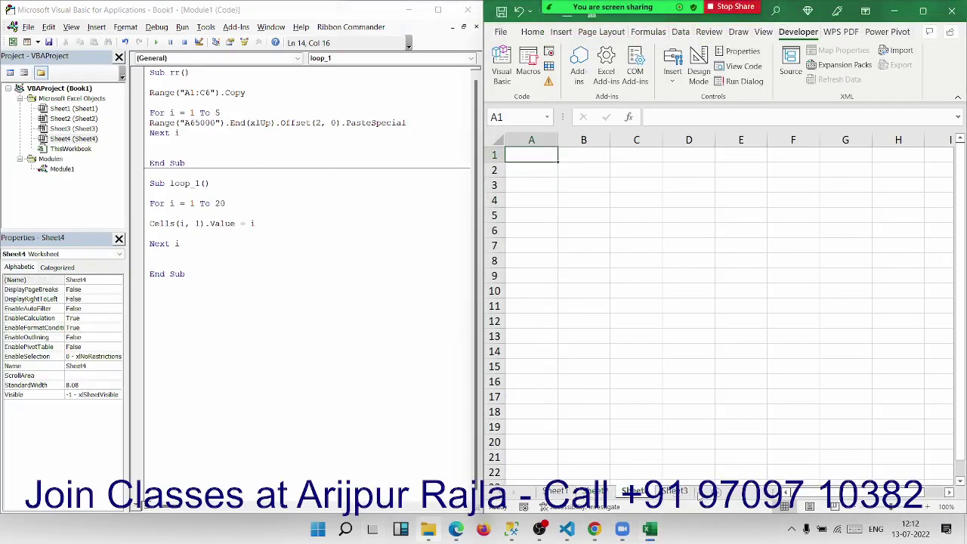
# Add Sheet5 and Sheet6, then start a new Sub loop_2() procedure below loop_1.
pyautogui.click(700, 492)
pyautogui.click(726, 492)
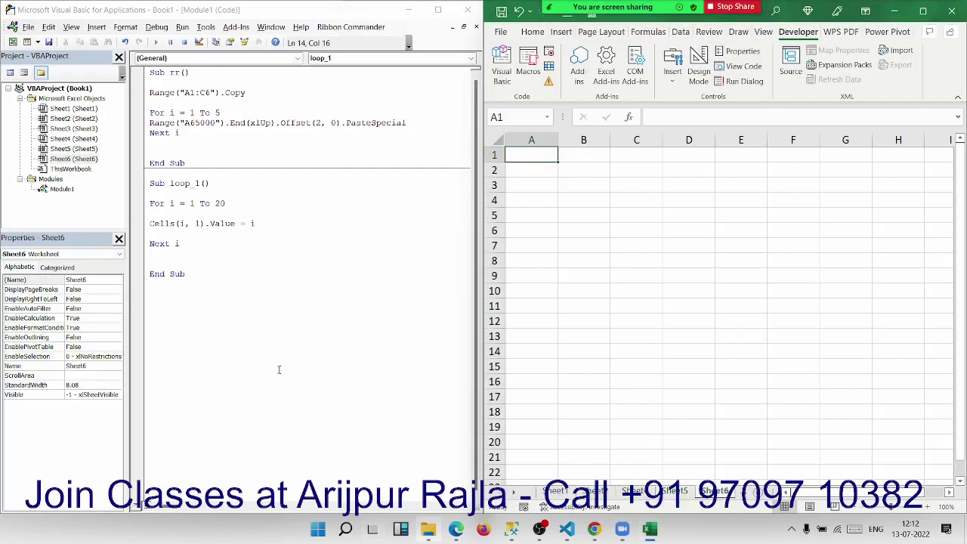
pyautogui.click(206, 337)
pyautogui.write('s')
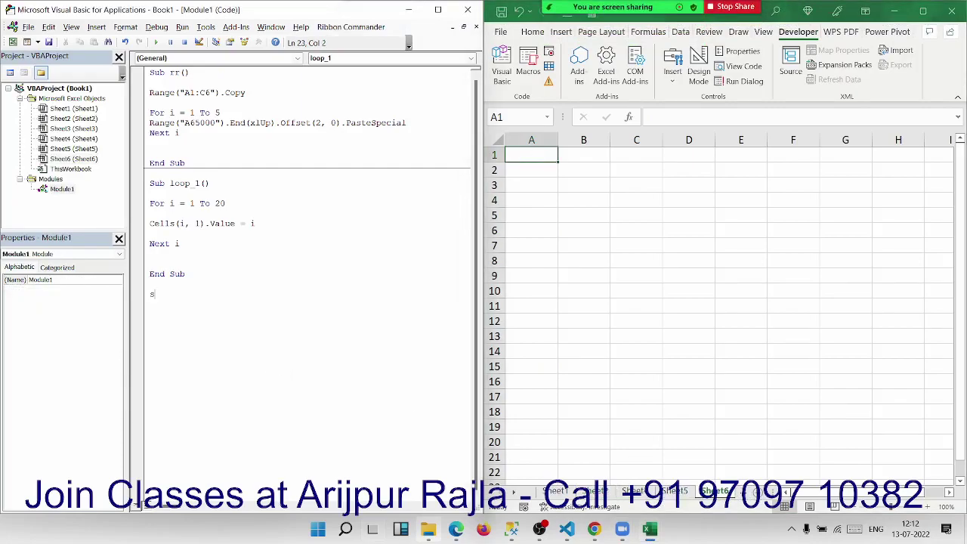
pyautogui.write('ub loop')
pyautogui.write('_2')
pyautogui.write('()')
pyautogui.press('Return')
# Write the loop For i = 1 To Sheets.Count with Sheets(i).Name = "Data - " & i and Next i.
pyautogui.press('Return')
pyautogui.press('Return')
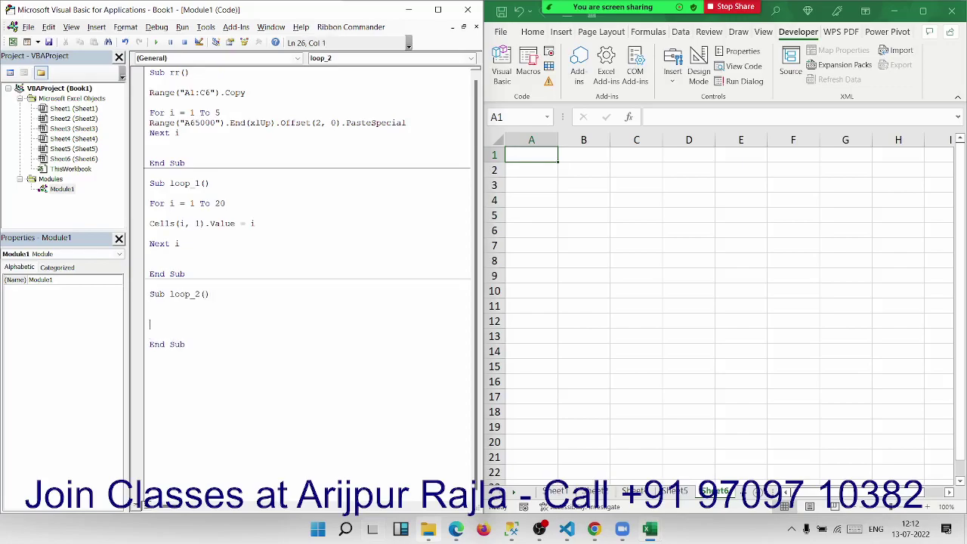
pyautogui.click(150, 313)
pyautogui.write('for i')
pyautogui.write(' = ')
pyautogui.write('1 to ')
pyautogui.write('sheets')
pyautogui.write('.cou')
pyautogui.press('Tab')
pyautogui.press('Return')
pyautogui.press('Return')
pyautogui.press('Return')
pyautogui.write('next')
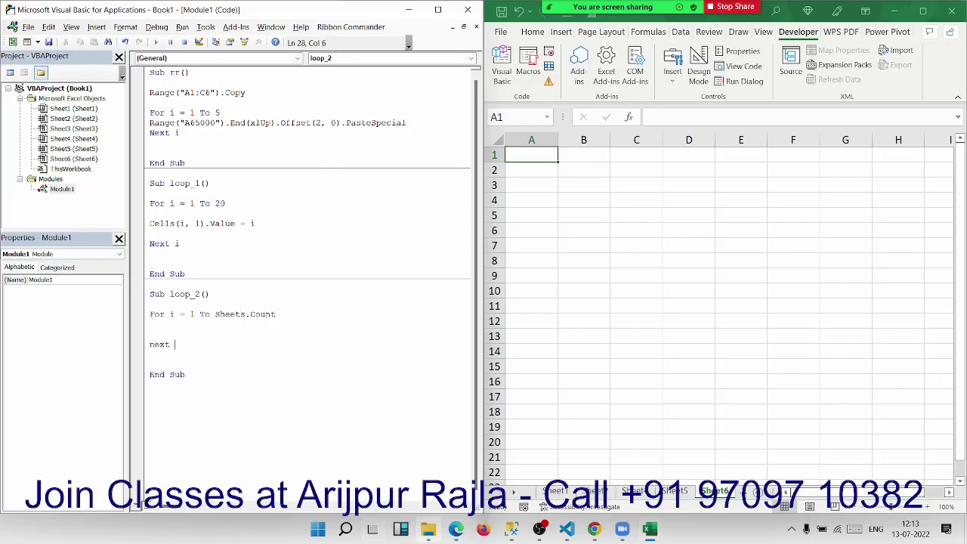
pyautogui.write('i')
pyautogui.press('Up')
pyautogui.press('Return')
pyautogui.press('Up')
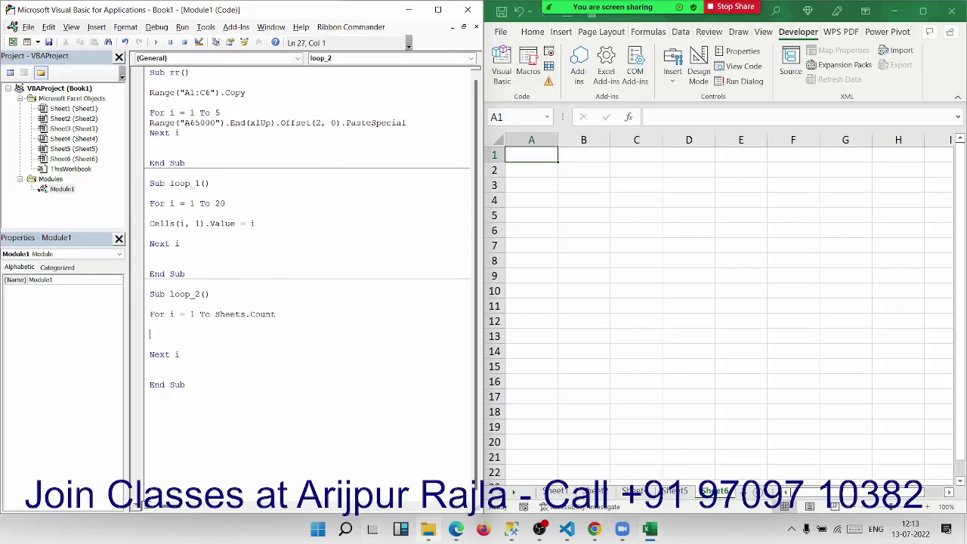
pyautogui.write('sheet')
pyautogui.write('s(i')
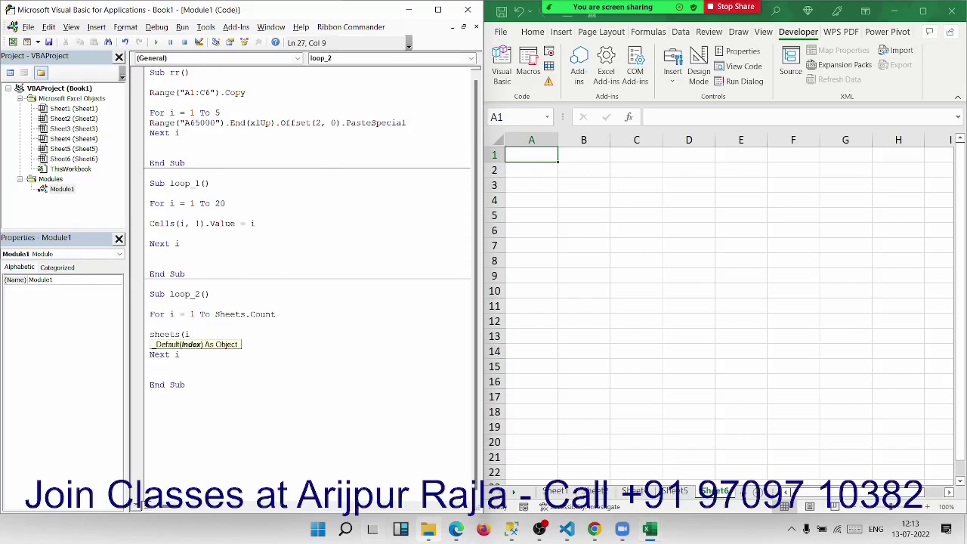
pyautogui.write(').')
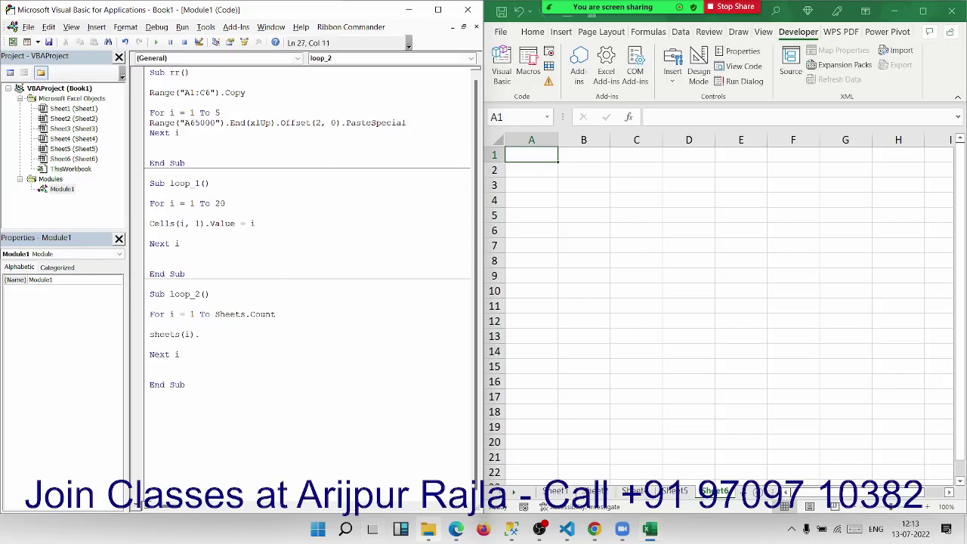
pyautogui.write('name ')
pyautogui.write('= "dat')
pyautogui.write('a"')
pyautogui.press('BackSpace')
pyautogui.press('BackSpace')
pyautogui.press('BackSpace')
pyautogui.press('BackSpace')
pyautogui.press('BackSpace')
pyautogui.write('Da')
pyautogui.write('ta - " ')
pyautogui.write('& i')
pyautogui.press('Down')
# Run loop_2, then paste a copy of its code below the last End Sub.
pyautogui.click(157, 42)
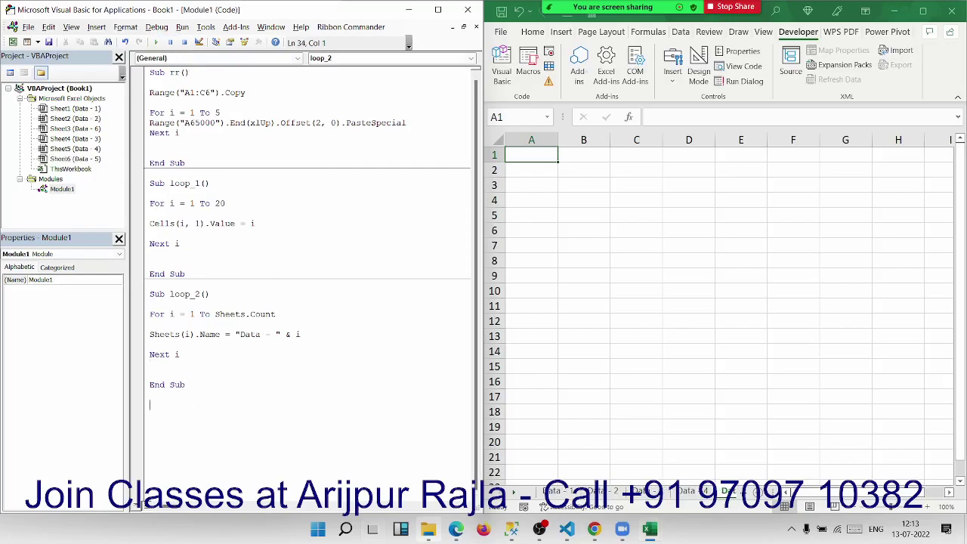
pyautogui.moveTo(151, 395); pyautogui.dragTo(149, 294)
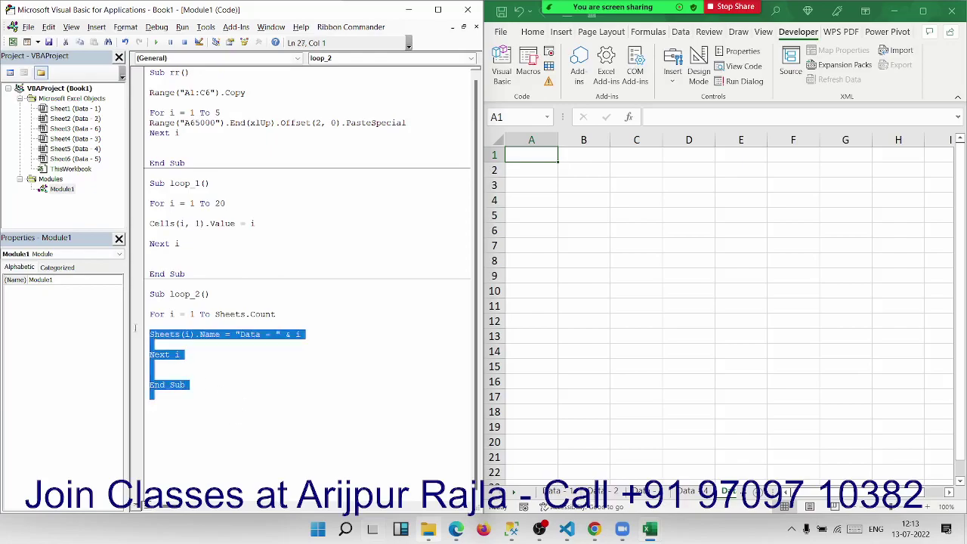
pyautogui.hotkey('ctrl', 'c')
pyautogui.click(169, 410)
pyautogui.hotkey('ctrl', 'v')
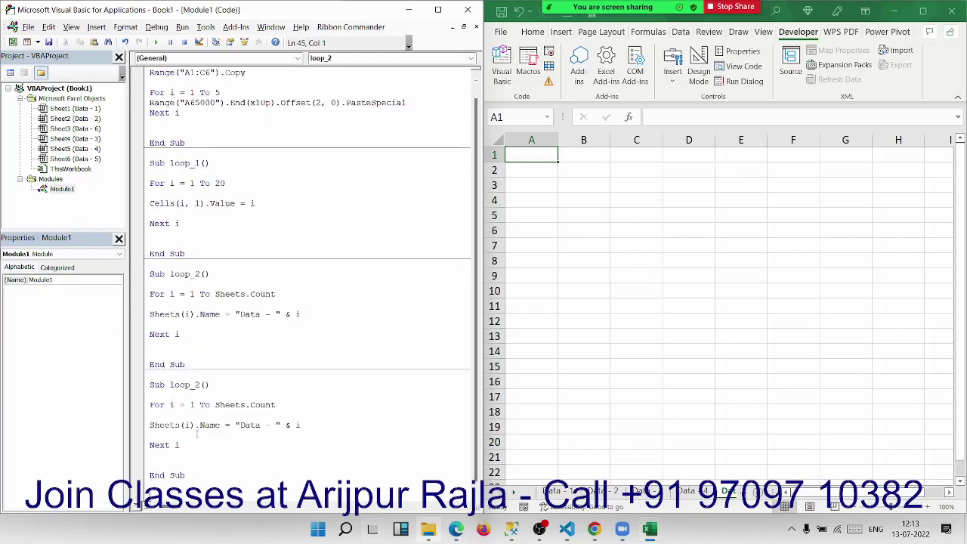
# Rename the duplicated procedure to Sub loop_3().
pyautogui.scroll(-1, 181, 400)
pyautogui.click(202, 374)
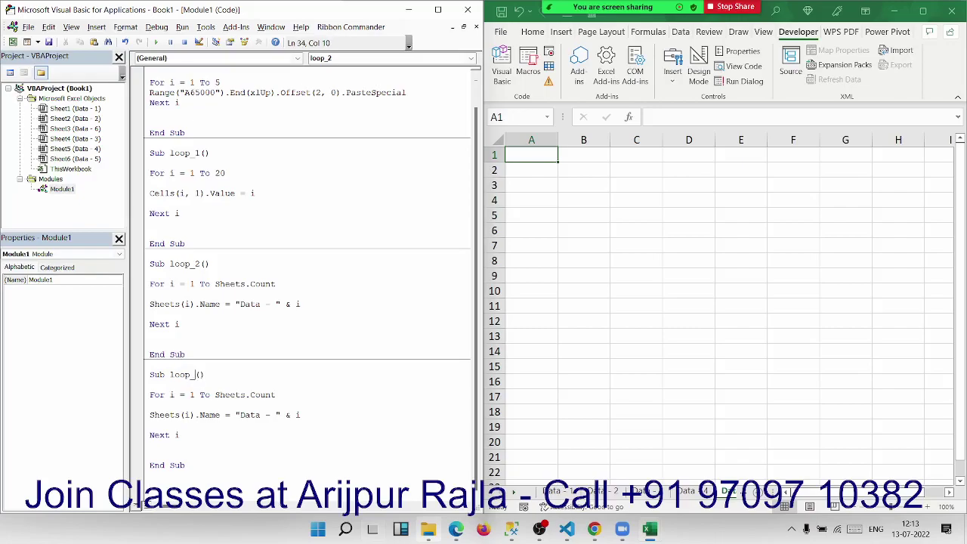
pyautogui.press('BackSpace')
pyautogui.write('3')
pyautogui.doubleClick(191, 394)
# Replace the sheet-renaming line in loop_3 with Sheets(i).Delete.
pyautogui.moveTo(220, 415); pyautogui.dragTo(160, 415)
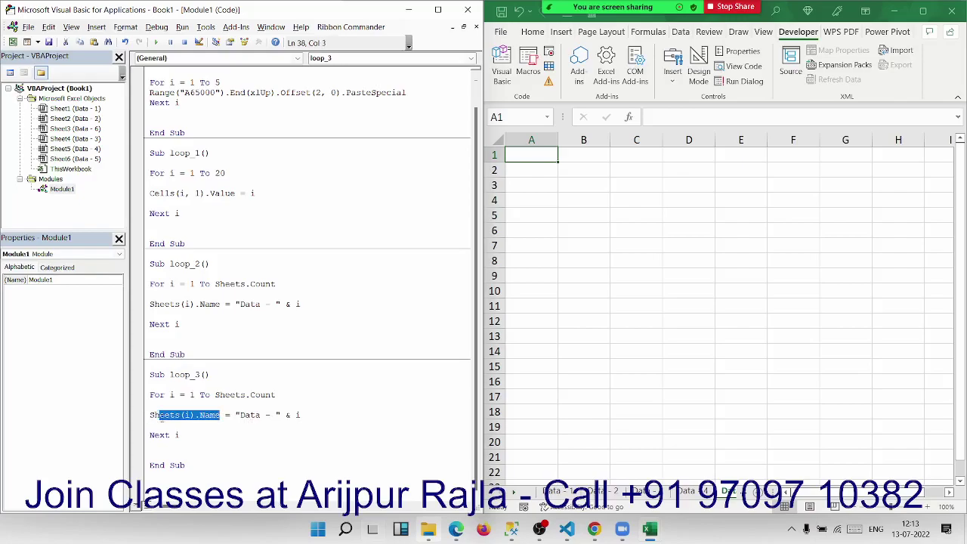
pyautogui.moveTo(333, 414); pyautogui.dragTo(150, 412)
pyautogui.write('sheet')
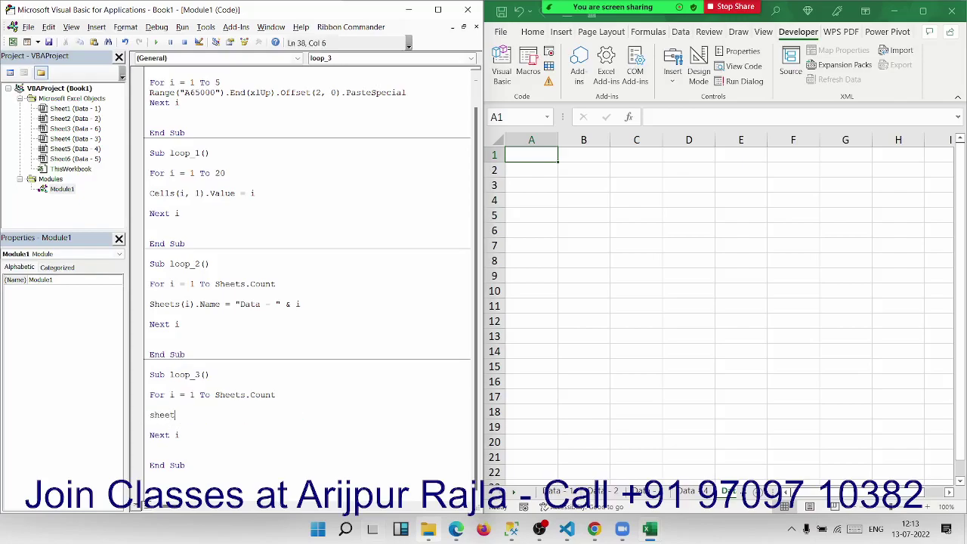
pyautogui.write('1.D')
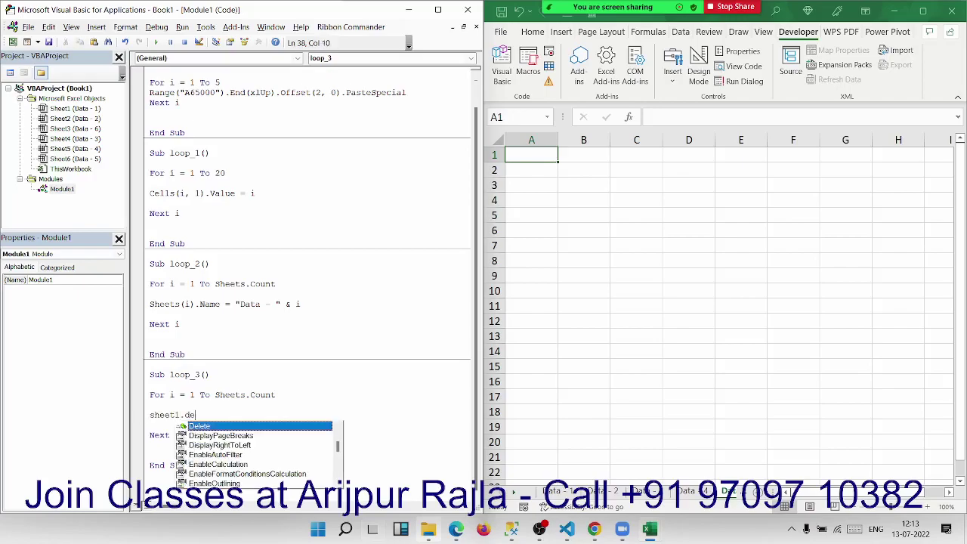
pyautogui.write('elete')
pyautogui.press('Up')
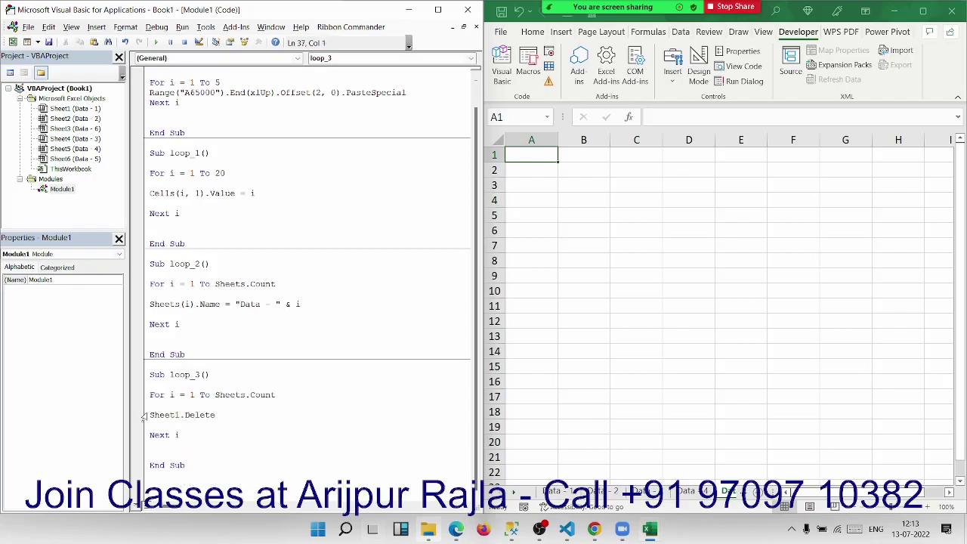
pyautogui.press('Down')
pyautogui.click(184, 415)
pyautogui.press('BackSpace')
pyautogui.write('s(')
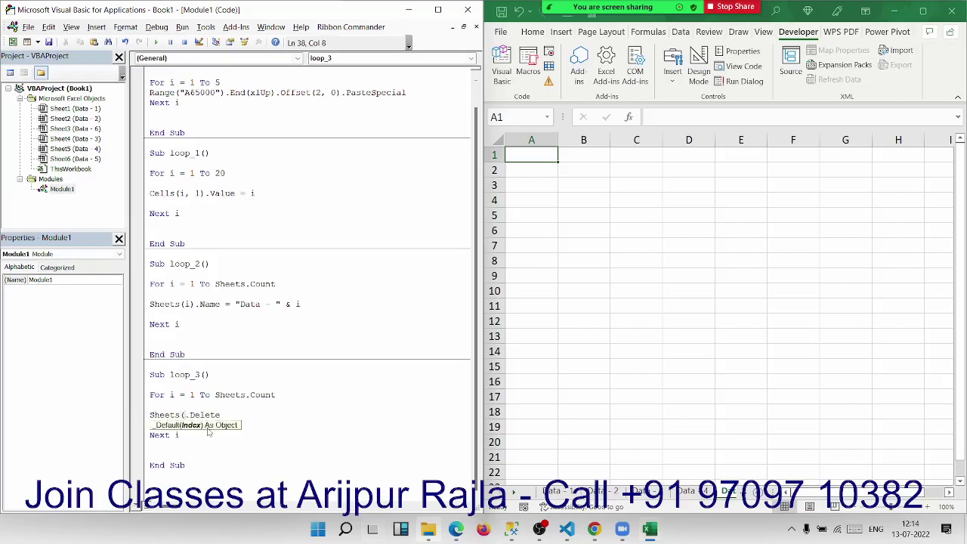
pyautogui.write('i)')
# Add Application.DisplayAlerts = False on the line above the delete statement.
pyautogui.press('Up')
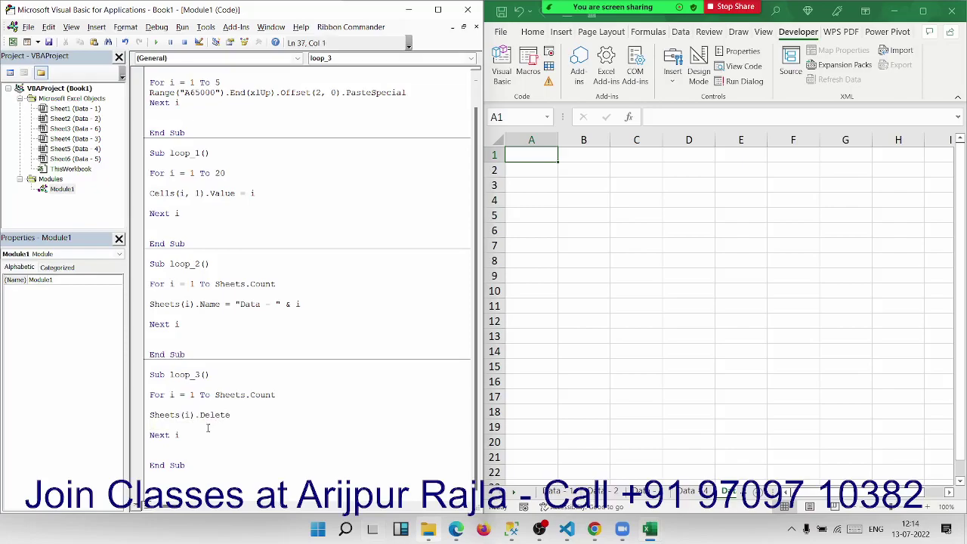
pyautogui.write('ap')
pyautogui.write('plicat')
pyautogui.write('ion.wo')
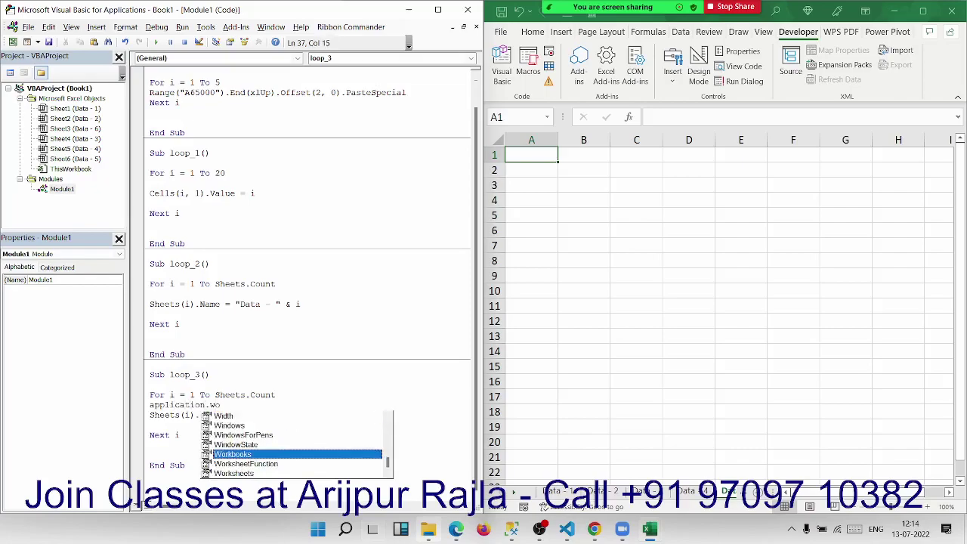
pyautogui.press('Down')
pyautogui.press('Tab')
pyautogui.write('.d')
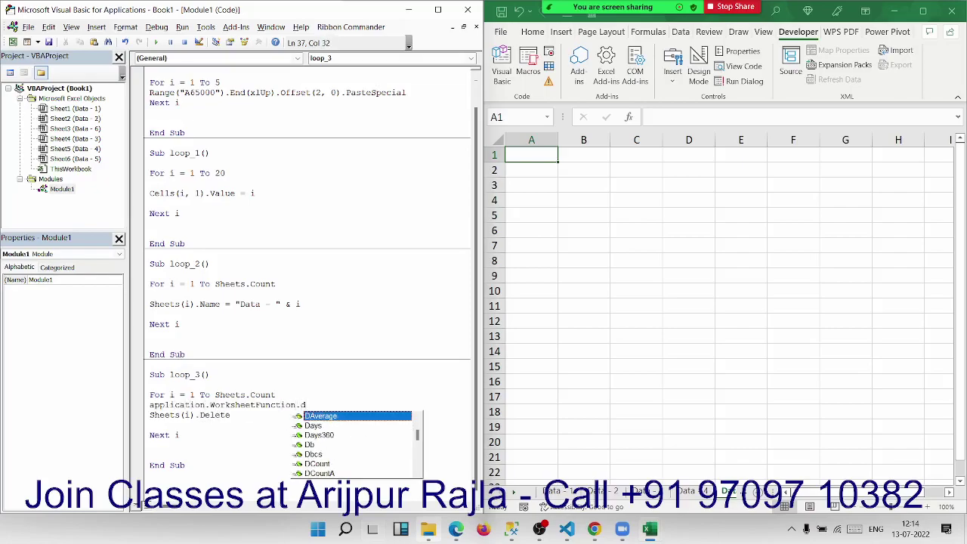
pyautogui.press('BackSpace')
pyautogui.press('BackSpace')
pyautogui.press('BackSpace')
pyautogui.press('BackSpace')
pyautogui.press('BackSpace')
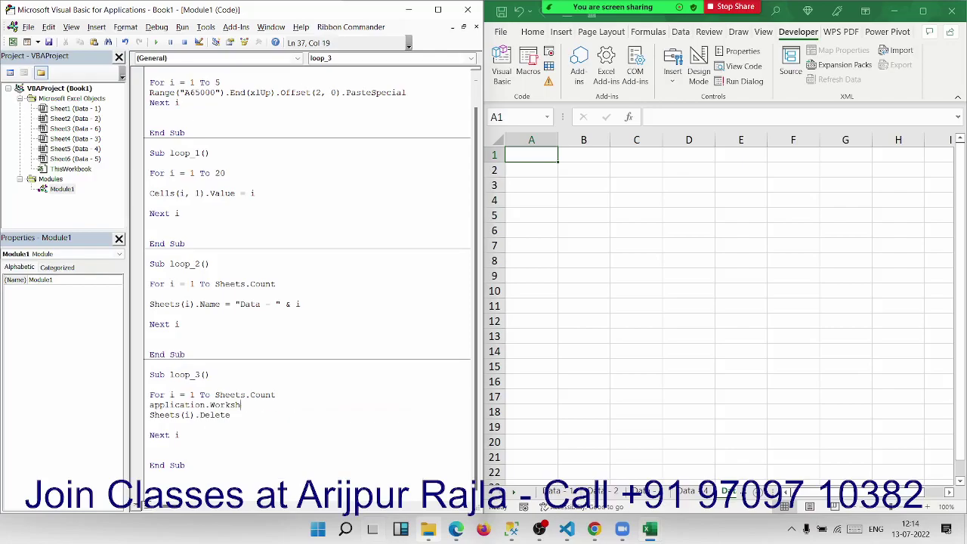
pyautogui.press('BackSpace')
pyautogui.press('BackSpace')
pyautogui.press('BackSpace')
pyautogui.press('BackSpace')
pyautogui.press('BackSpace')
pyautogui.write('.')
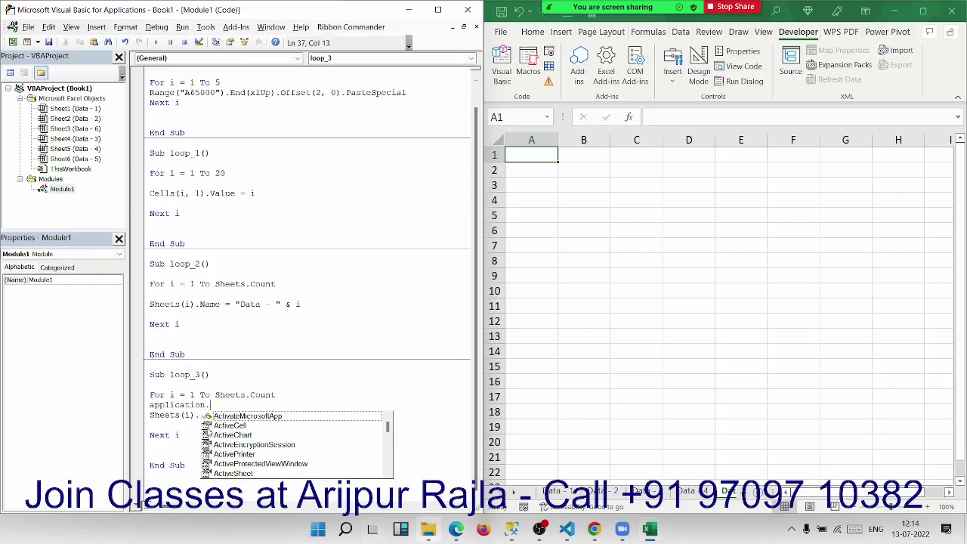
pyautogui.write('dis')
pyautogui.press('Tab')
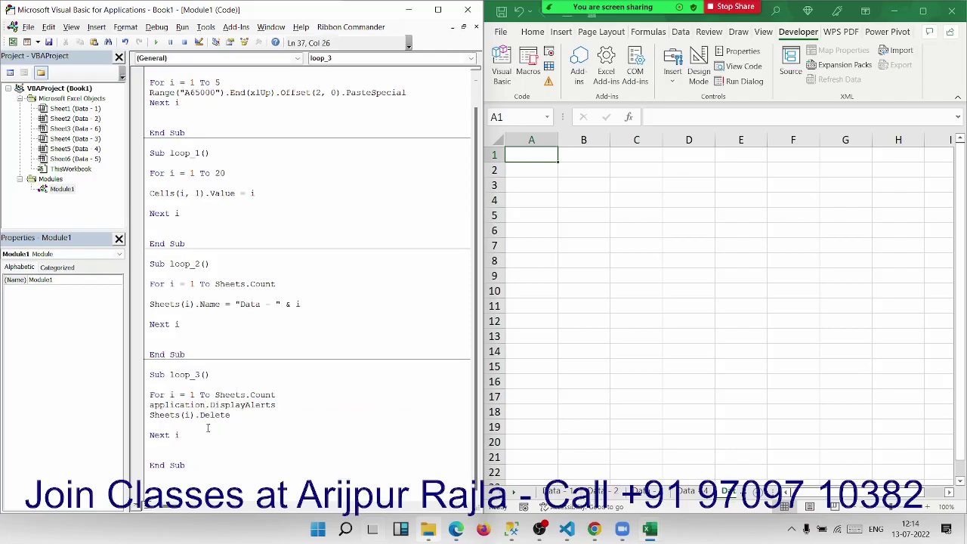
pyautogui.write('=')
pyautogui.press('Tab')
pyautogui.press('Down')
pyautogui.press('Down')
pyautogui.press('Down')
# Add On Error Resume Next as the first line under Sub loop_3().
pyautogui.click(178, 385)
pyautogui.write('a')
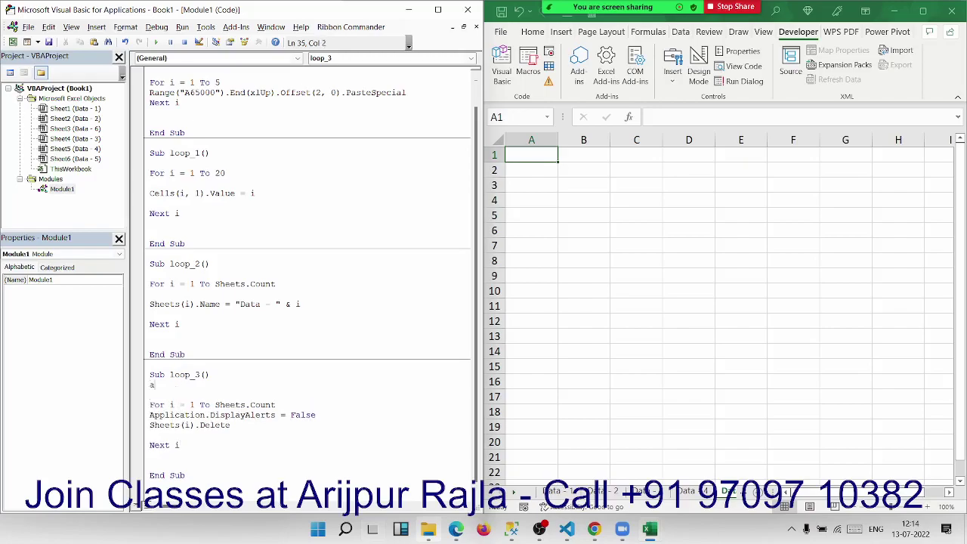
pyautogui.write('pplicat')
pyautogui.write('ion')
pyautogui.press('BackSpace')
pyautogui.press('BackSpace')
pyautogui.press('BackSpace')
pyautogui.press('BackSpace')
pyautogui.press('BackSpace')
pyautogui.press('BackSpace')
pyautogui.press('BackSpace')
pyautogui.press('BackSpace')
pyautogui.write('on ')
pyautogui.write('err')
pyautogui.write('o')
pyautogui.press('BackSpace')
pyautogui.press('BackSpace')
pyautogui.write('ror')
pyautogui.write(' res')
pyautogui.write('umene')
pyautogui.press('BackSpace')
pyautogui.press('BackSpace')
pyautogui.write('next')
pyautogui.press('Return')
# Run loop_3, leaving only Data - 2, Data - 4 and Data - 6.
pyautogui.scroll(-1, 274, 406)
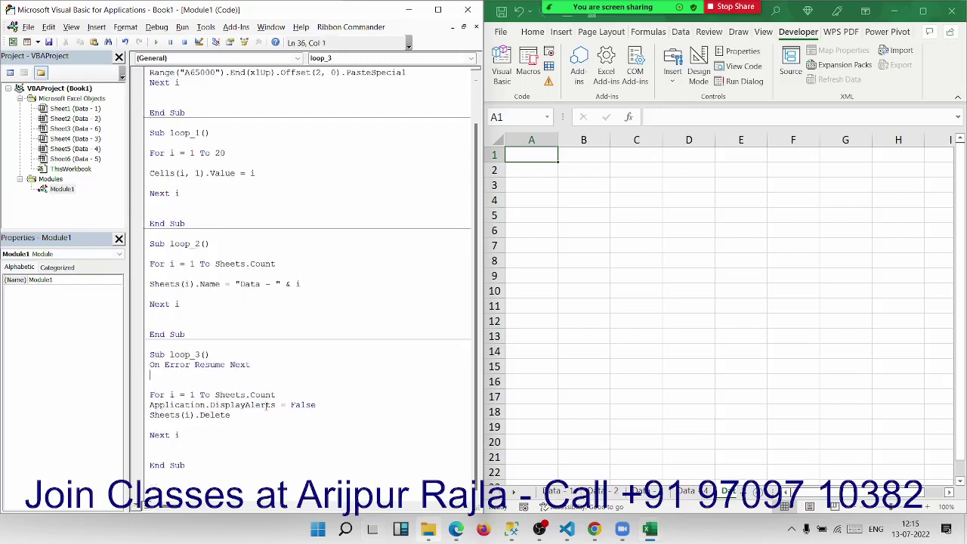
pyautogui.click(182, 382)
pyautogui.click(156, 43)
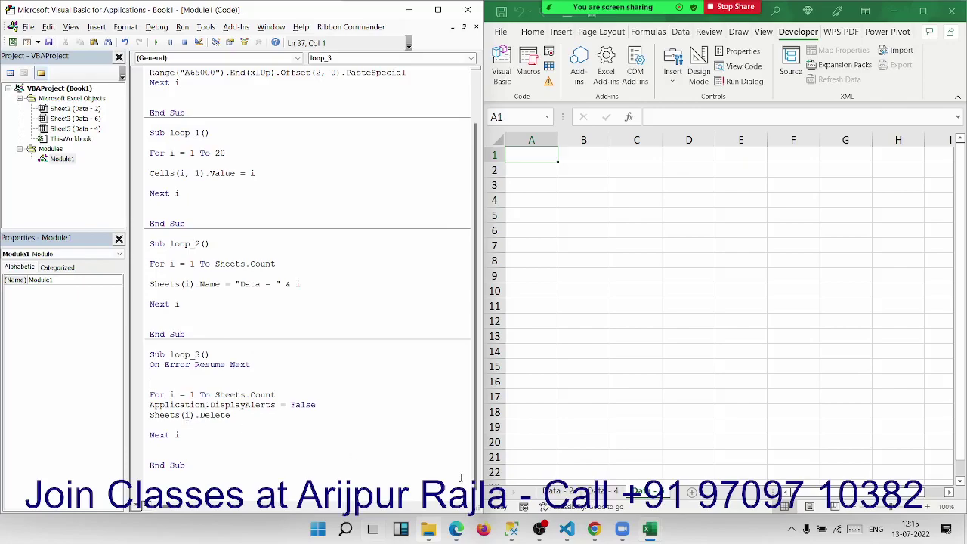
# Check the remaining sheets in the workbook and add Sheet7 and Sheet8.
pyautogui.press('F5')
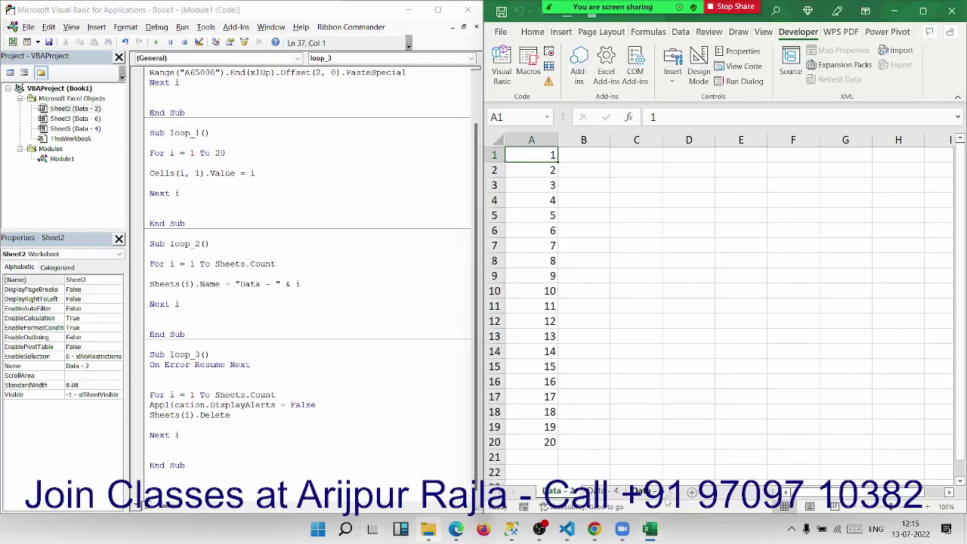
pyautogui.click(692, 492)
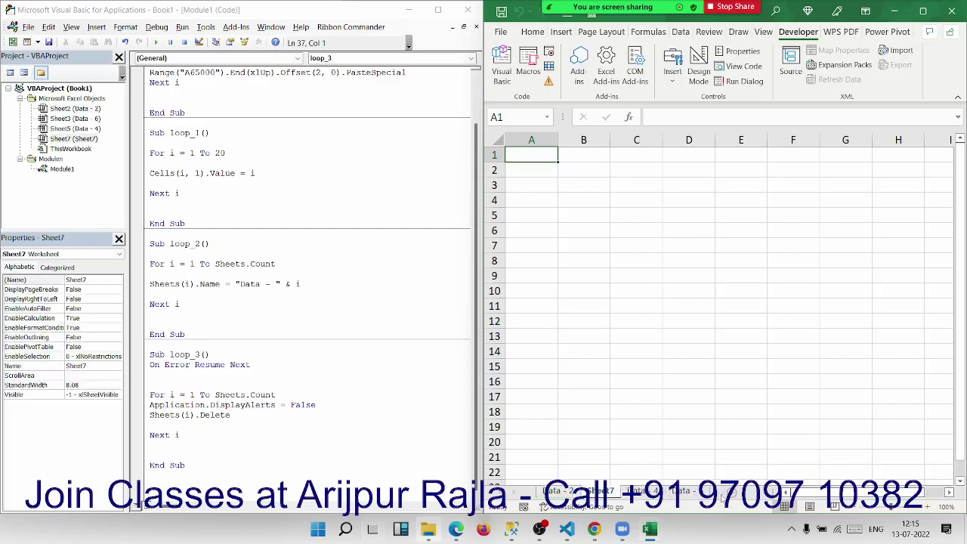
pyautogui.click(732, 492)
pyautogui.click(157, 402)
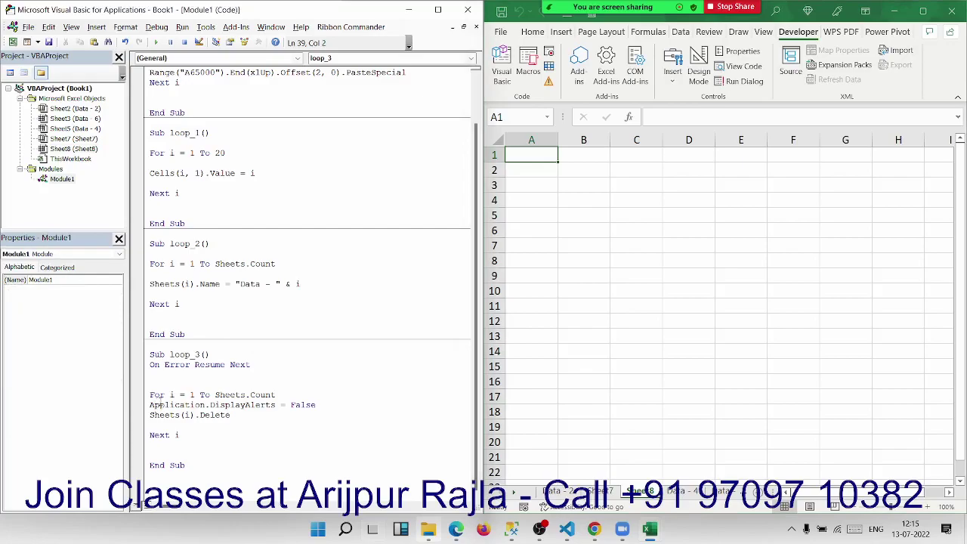
# Step through loop_3 with F8 to delete Data - 2, then reset the paused run.
pyautogui.press('F8')
pyautogui.press('F8')
pyautogui.press('F8')
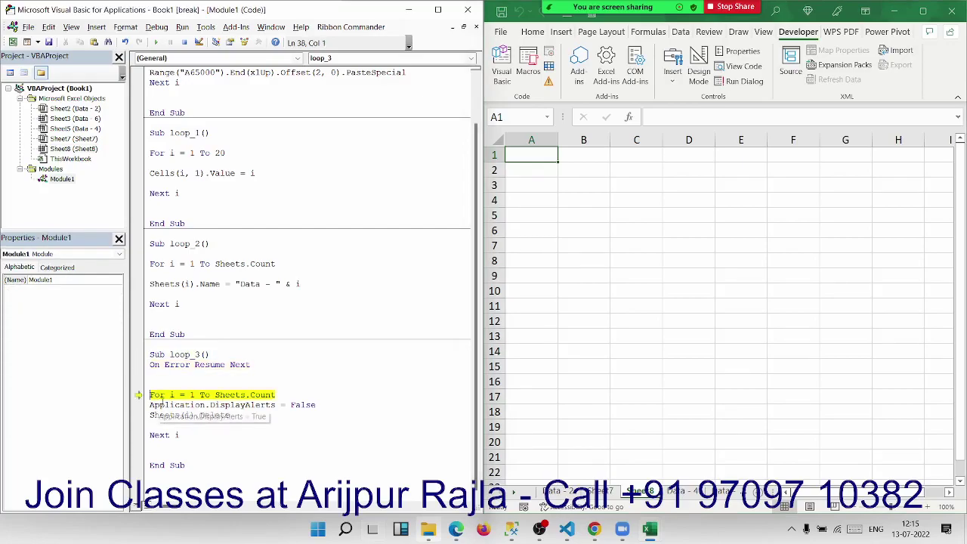
pyautogui.press('F8')
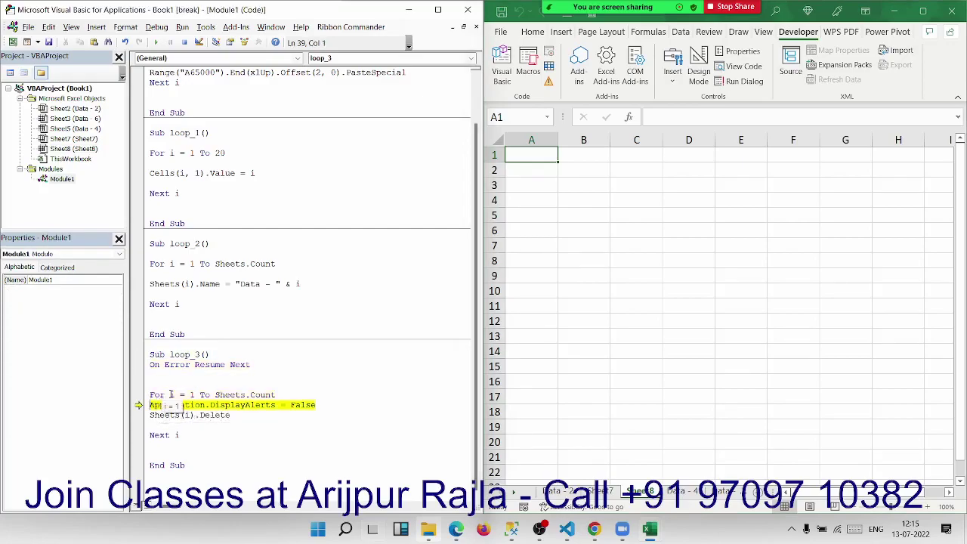
pyautogui.press('F8')
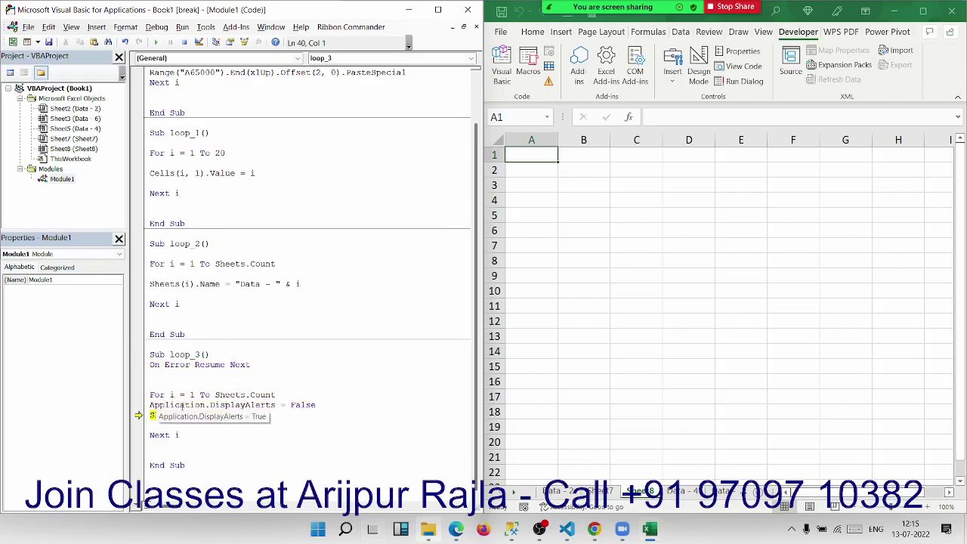
pyautogui.press('F8')
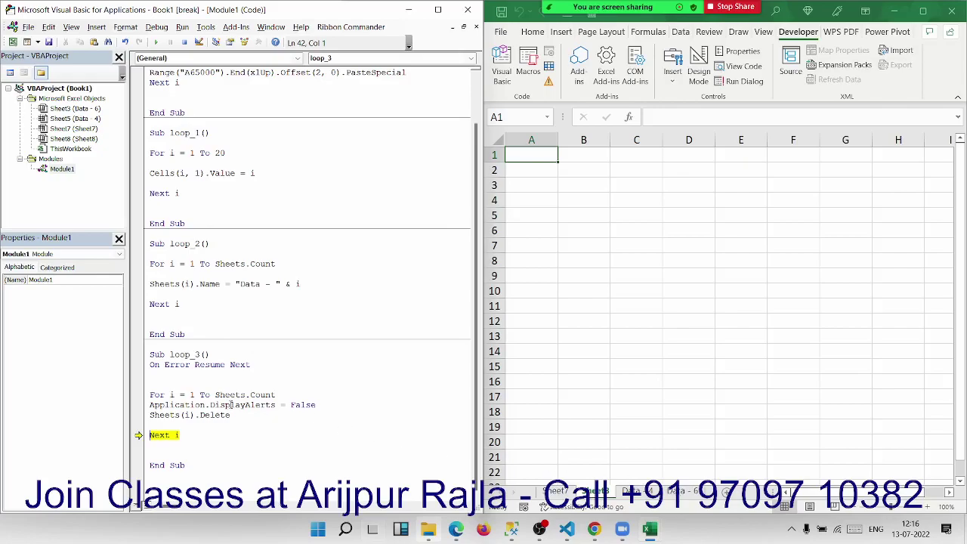
pyautogui.click(209, 394)
pyautogui.click(184, 42)
# Change Sheets(i).Delete to Sheets(1).Delete in loop_3.
pyautogui.click(186, 415)
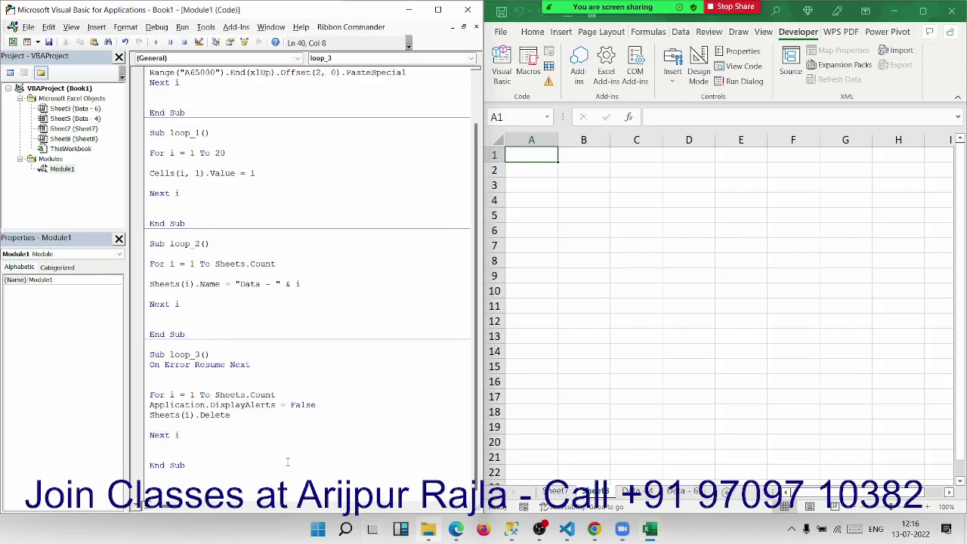
pyautogui.press('Delete')
pyautogui.write('1')
pyautogui.click(235, 405)
pyautogui.click(289, 417)
# Run loop_3 to delete every sheet except Data - 6.
pyautogui.click(156, 42)
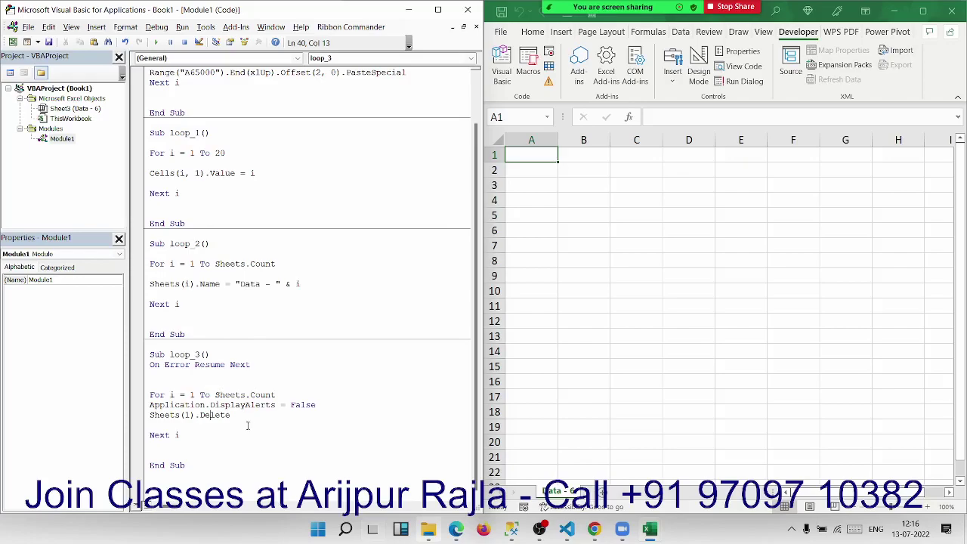
pyautogui.click(230, 474)
pyautogui.press('Return')
pyautogui.press('Return')
pyautogui.press('Return')
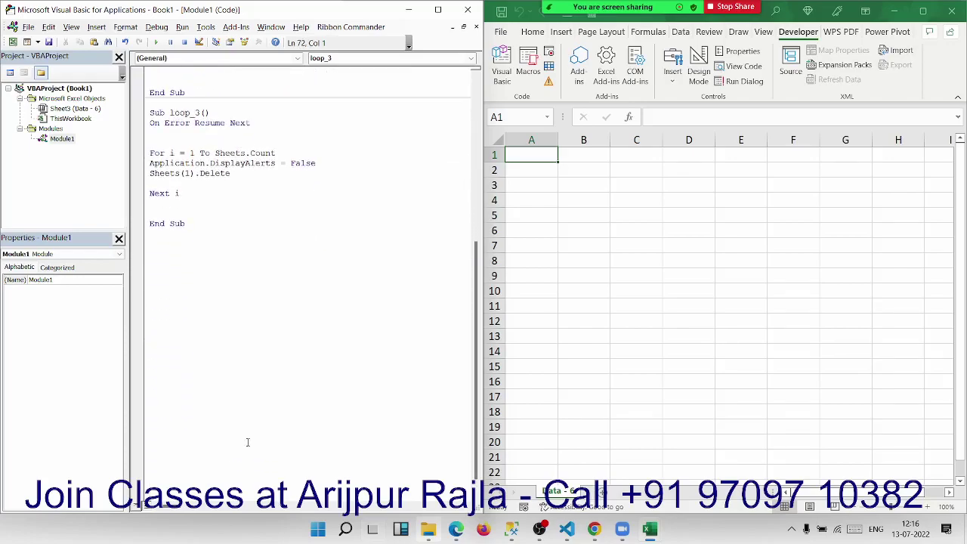
pyautogui.click(160, 253)
pyautogui.write('85')
pyautogui.press('Return')
pyautogui.press('BackSpace')
pyautogui.press('BackSpace')
# Enter 85 in cell A1 of the Data - 6 sheet.
pyautogui.click(570, 179)
pyautogui.click(542, 149)
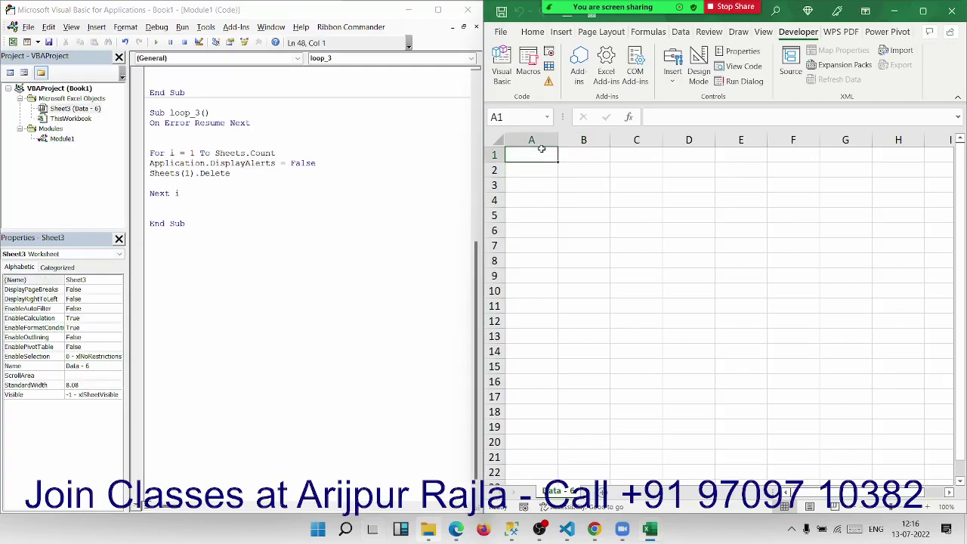
pyautogui.write('85')
pyautogui.press('Return')
# Fill column A to row 15 with 36, 32, 26, 25, 63, 36, 63, 26, 63, leaving blank rows between.
pyautogui.press('Return')
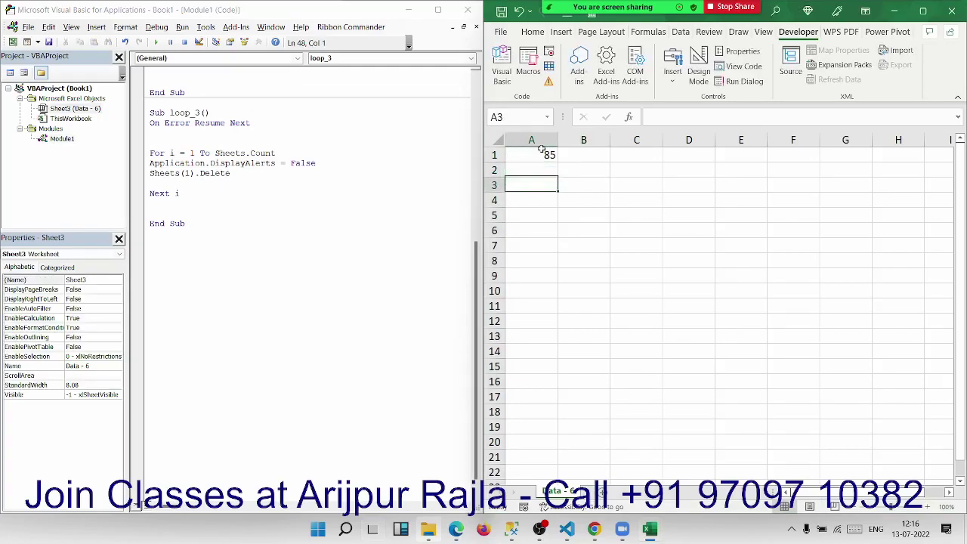
pyautogui.write('36')
pyautogui.press('Return')
pyautogui.press('Return')
pyautogui.write('32')
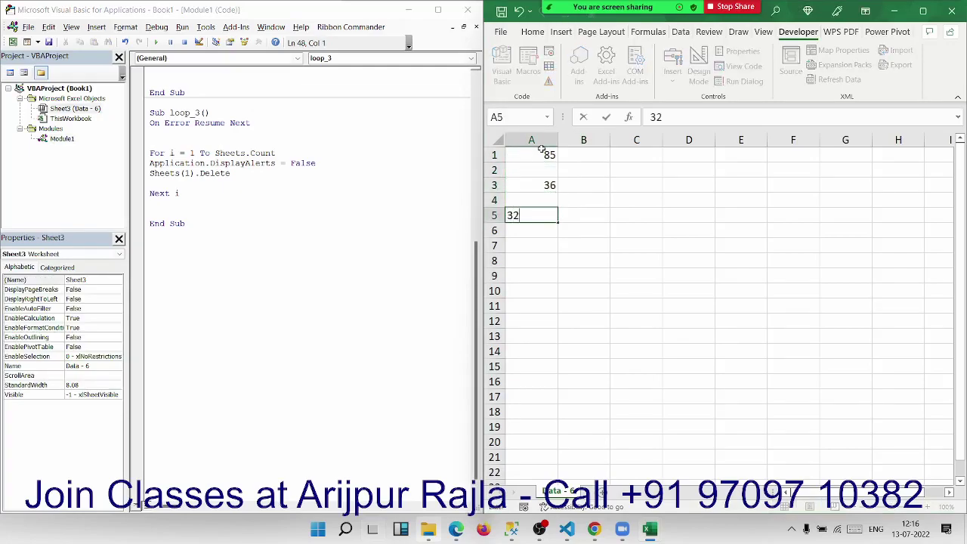
pyautogui.press('Return')
pyautogui.press('Return')
pyautogui.write('26')
pyautogui.press('Return')
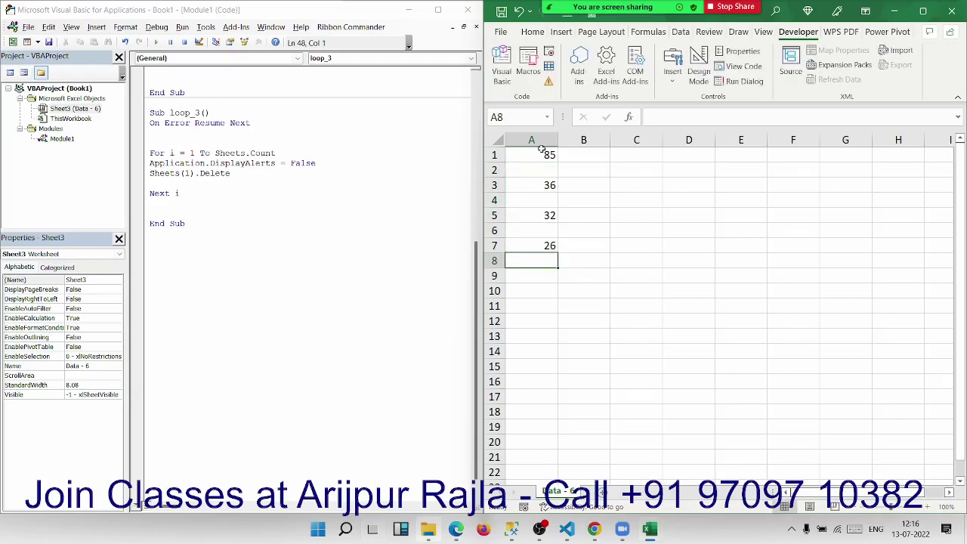
pyautogui.press('Return')
pyautogui.write('25')
pyautogui.press('Return')
pyautogui.press('Return')
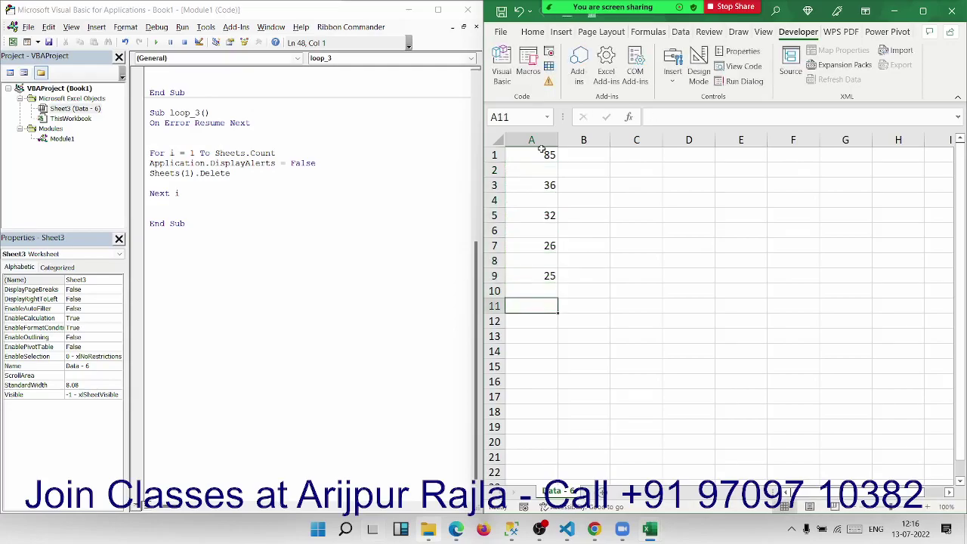
pyautogui.write('63')
pyautogui.press('Return')
pyautogui.write('36')
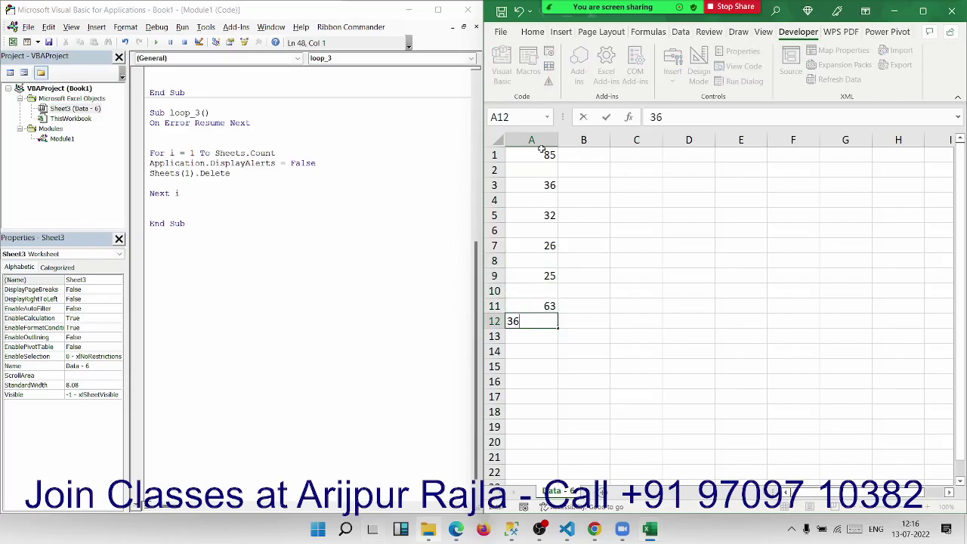
pyautogui.press('Return')
pyautogui.write('63')
pyautogui.press('Return')
pyautogui.write('2')
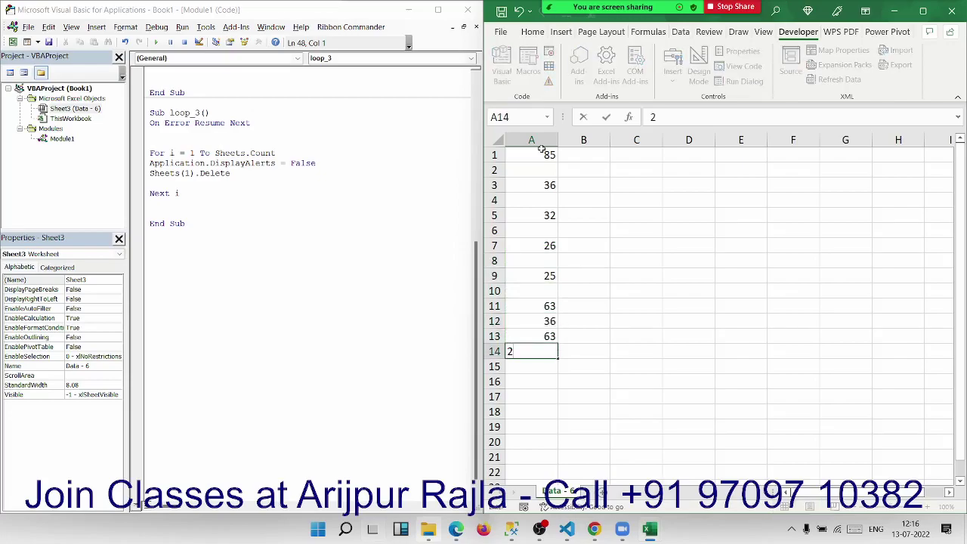
pyautogui.write('6')
pyautogui.press('Return')
pyautogui.write('63')
pyautogui.press('Return')
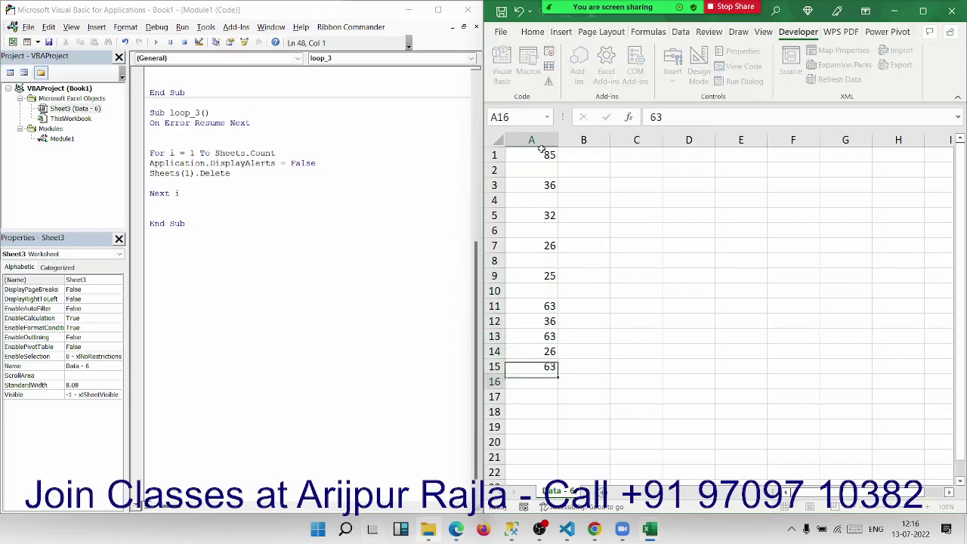
# Clear cell A13 so it becomes another blank row.
pyautogui.click(543, 332)
pyautogui.press('Delete')
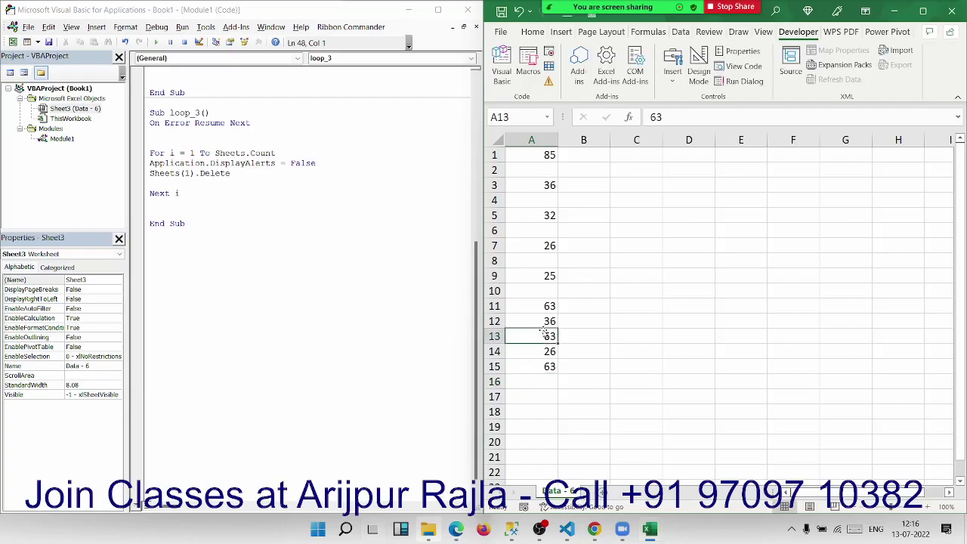
pyautogui.click(198, 194)
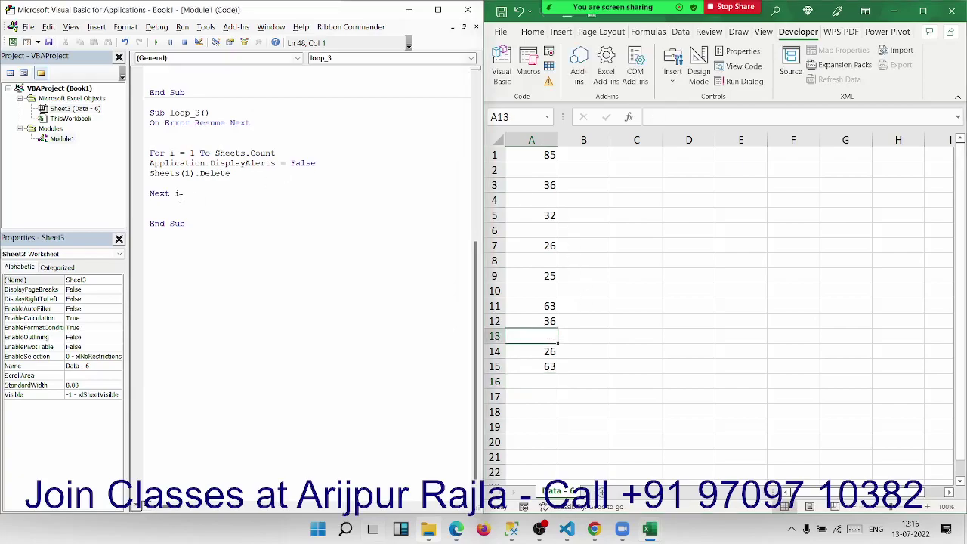
# Create Sub loop_4() with a For i = 1 To 15 … Next i loop.
pyautogui.click(199, 240)
pyautogui.write('sub ')
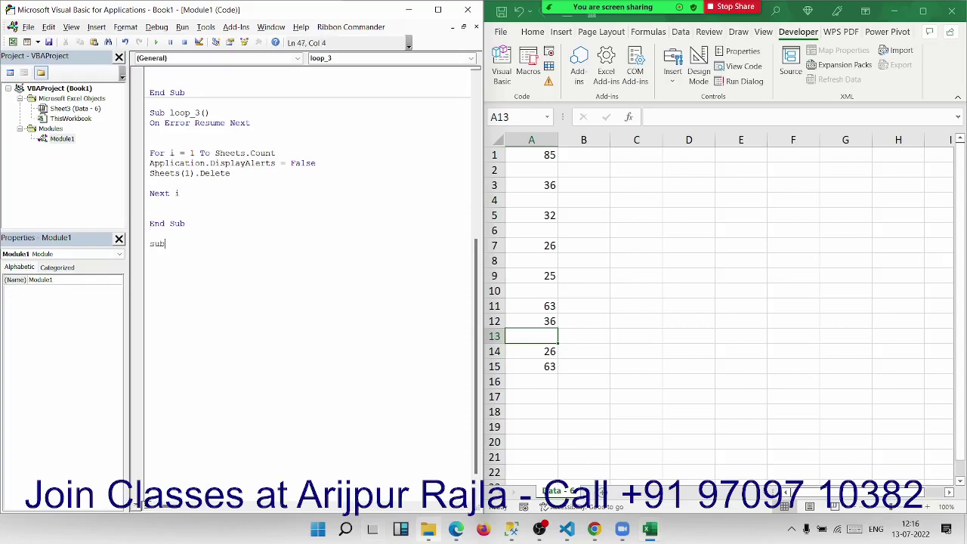
pyautogui.write('loop_')
pyautogui.write(' 4')
pyautogui.write('()')
pyautogui.press('Return')
pyautogui.press('Return')
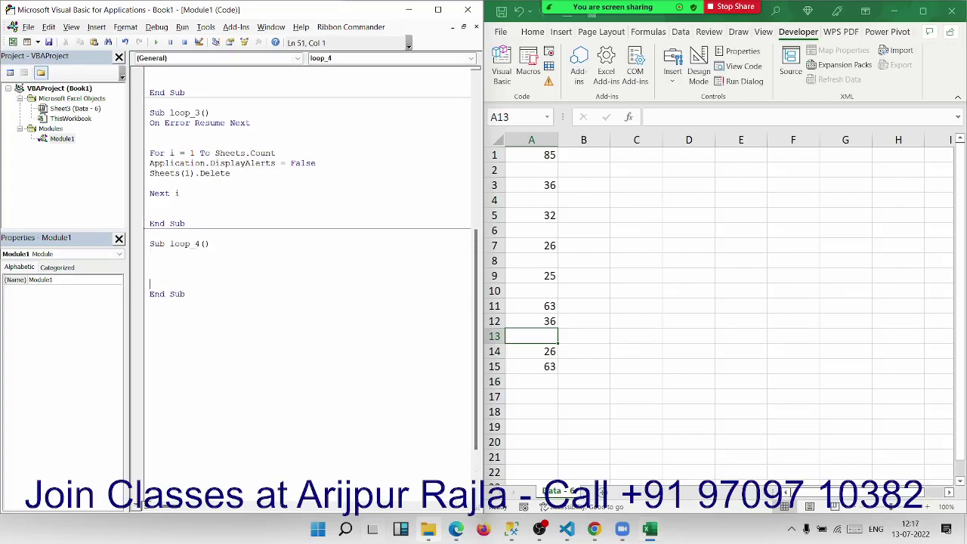
pyautogui.write('for ')
pyautogui.write('i = 1')
pyautogui.write(' to')
pyautogui.write('15')
pyautogui.press('Return')
pyautogui.press('Return')
pyautogui.write('ne')
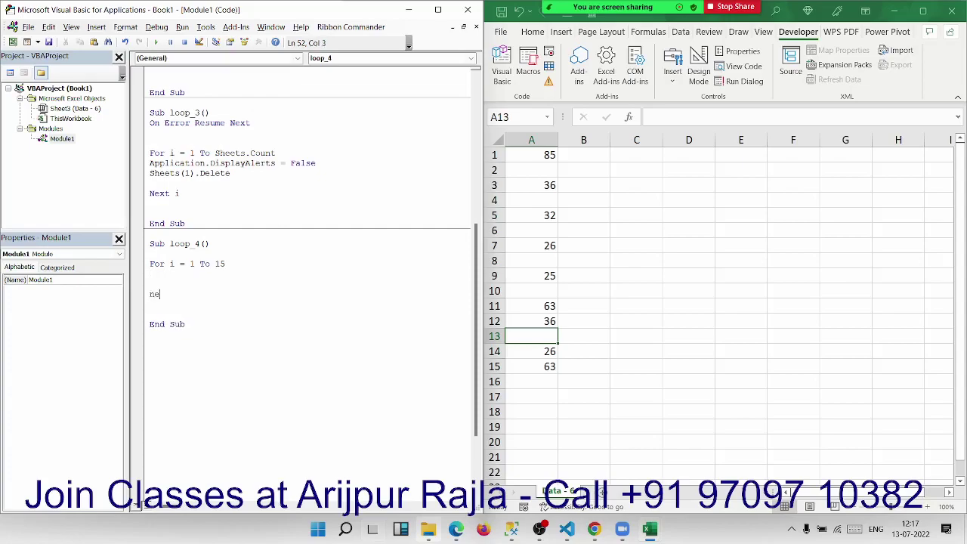
pyautogui.write('xt i')
pyautogui.press('Up')
pyautogui.press('Up')
pyautogui.press('Return')
# Add Range("A" & i).EntireRow.Delete as the loop body and run loop_4.
pyautogui.write('range')
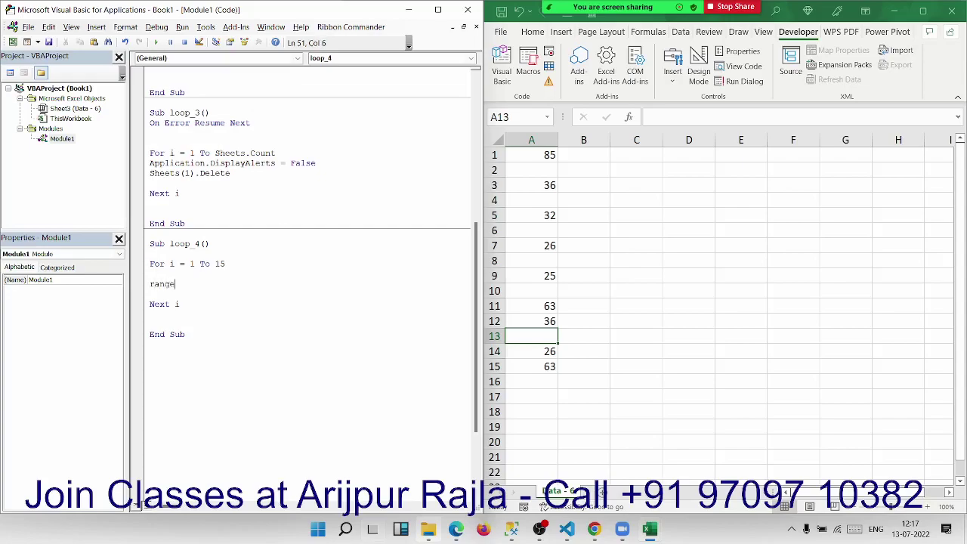
pyautogui.write('("A"')
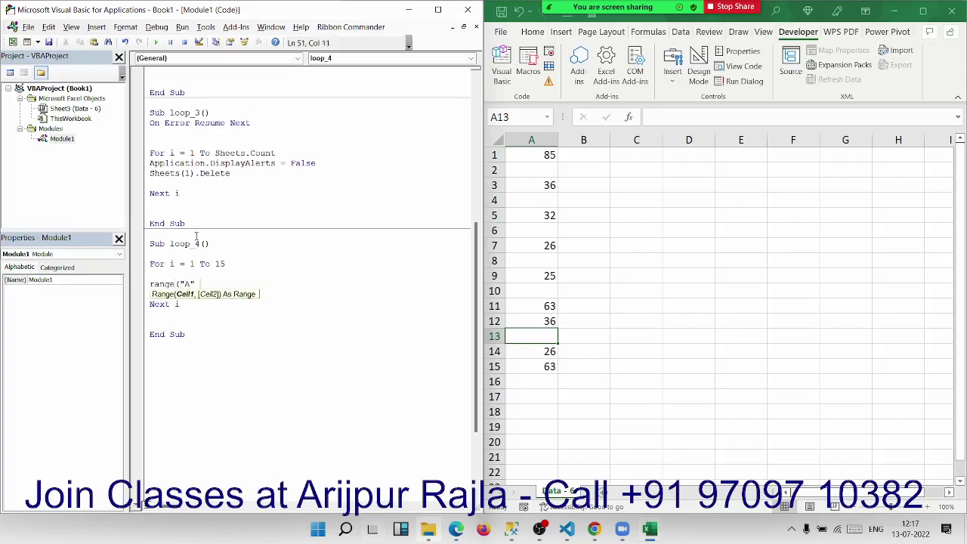
pyautogui.write(' & i)')
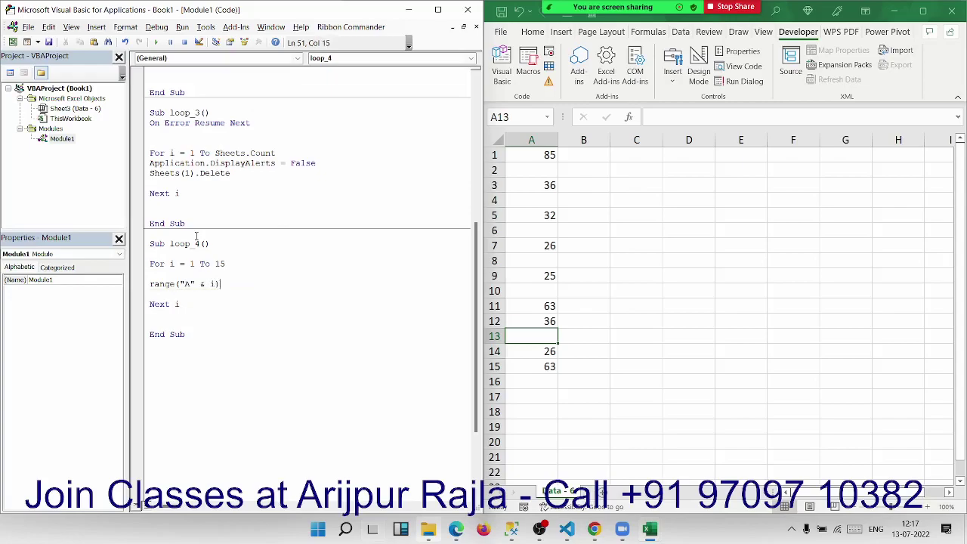
pyautogui.write('.end')
pyautogui.press('Down')
pyautogui.press('Down')
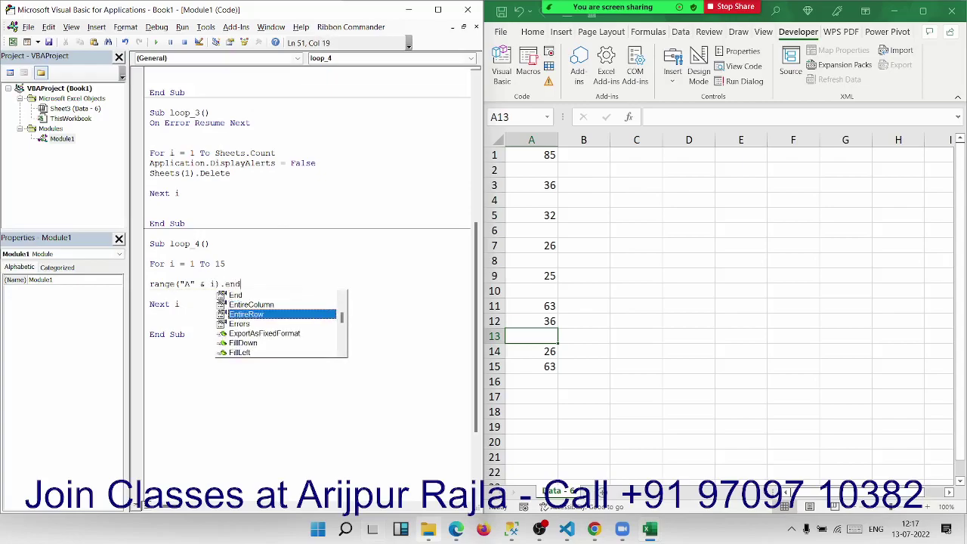
pyautogui.press('Tab')
pyautogui.write('.')
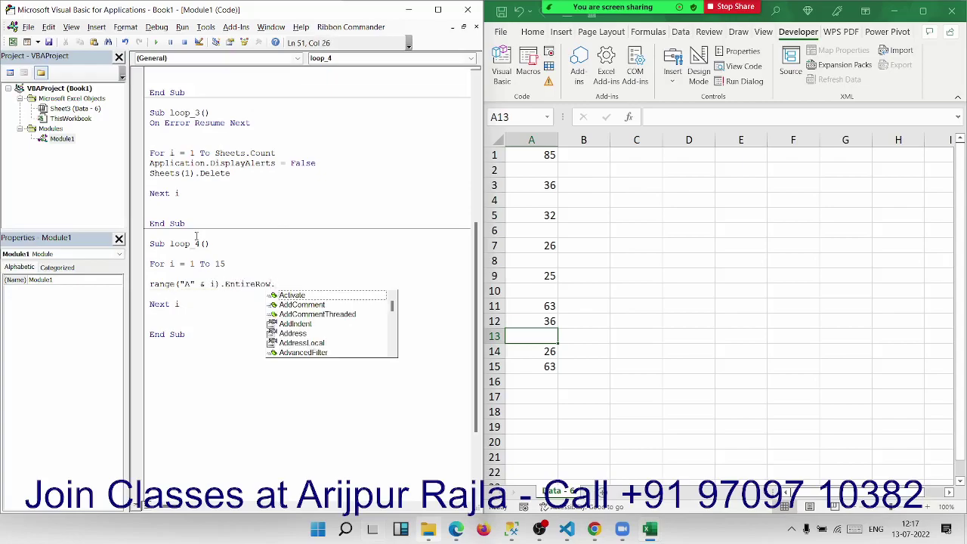
pyautogui.write('de')
pyautogui.press('Tab')
pyautogui.press('Down')
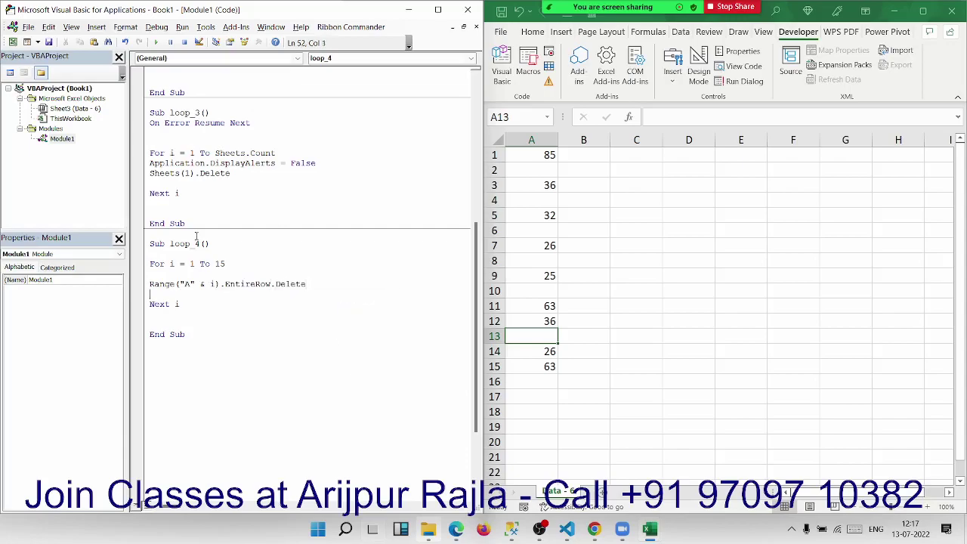
pyautogui.click(205, 274)
pyautogui.click(158, 43)
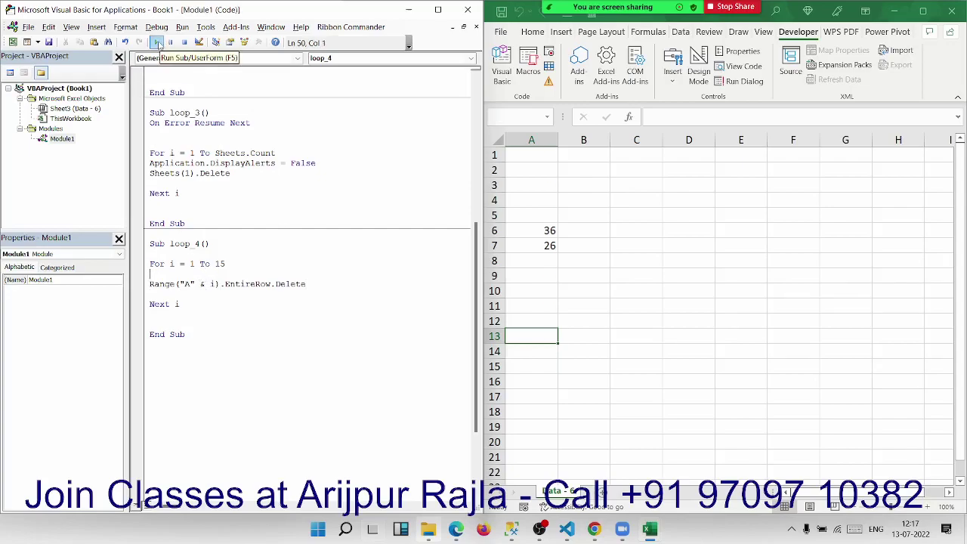
# Undo the last change and enter 52, 25 and 62 in cells A1:A3.
pyautogui.hotkey('ctrl', 'z')
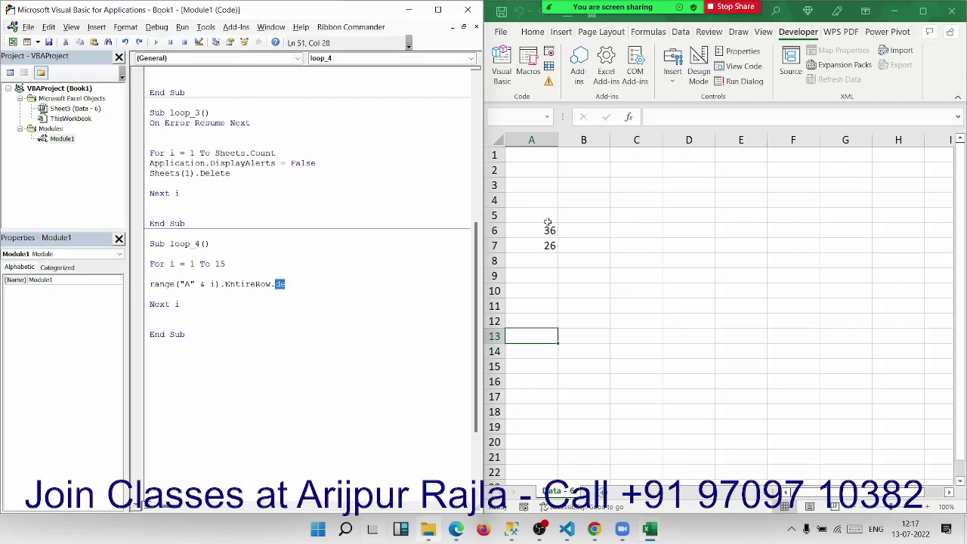
pyautogui.click(546, 216)
pyautogui.click(538, 187)
pyautogui.press('Up')
pyautogui.press('Up')
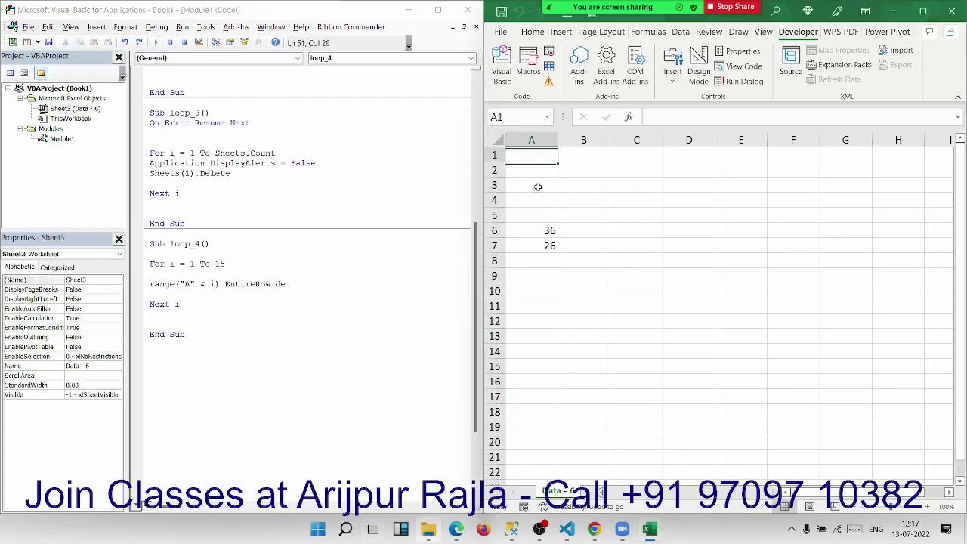
pyautogui.write('52')
pyautogui.press('Return')
pyautogui.write('2')
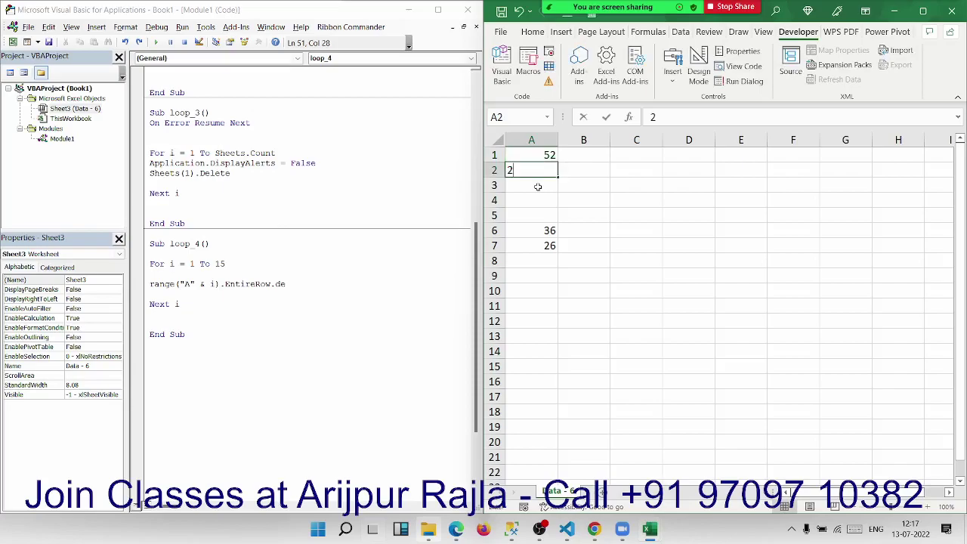
pyautogui.write('5')
pyautogui.press('Return')
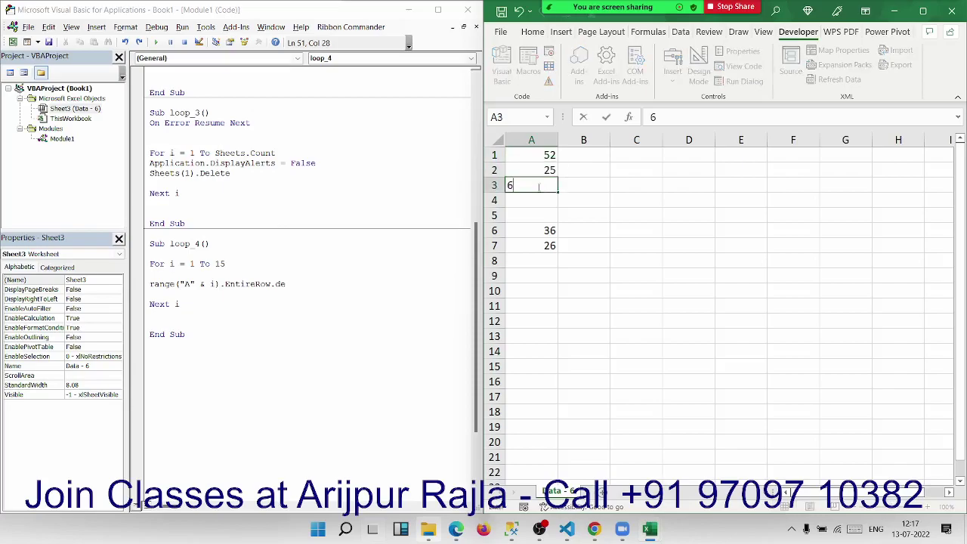
pyautogui.write('62')
pyautogui.press('Return')
# Enter 52 in A8, 65 in A11, 25 in A14 and 52 in A16, leaving blank rows between.
pyautogui.press('Down')
pyautogui.press('Down')
pyautogui.press('Down')
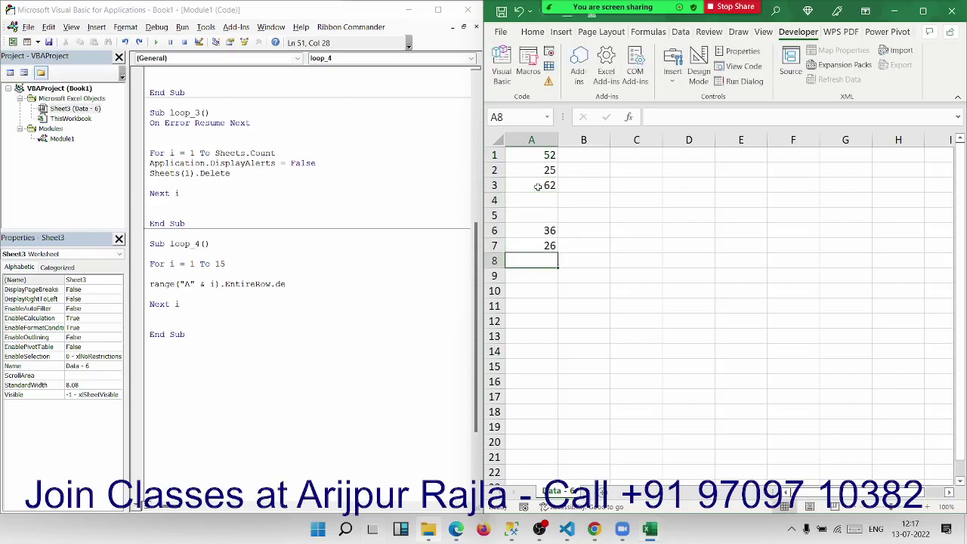
pyautogui.write('52')
pyautogui.press('Return')
pyautogui.press('Down')
pyautogui.press('Down')
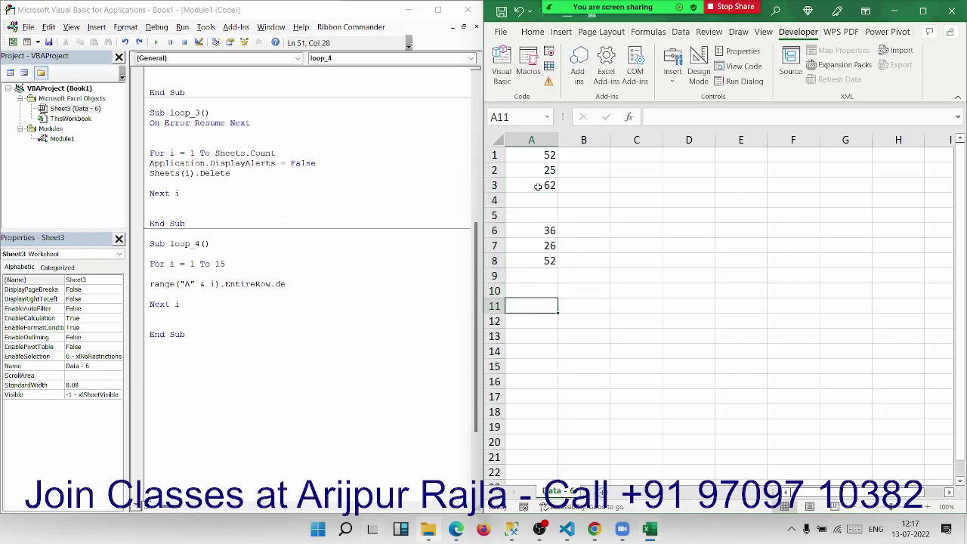
pyautogui.write('65')
pyautogui.press('Return')
pyautogui.press('Down')
pyautogui.press('Down')
pyautogui.write('25')
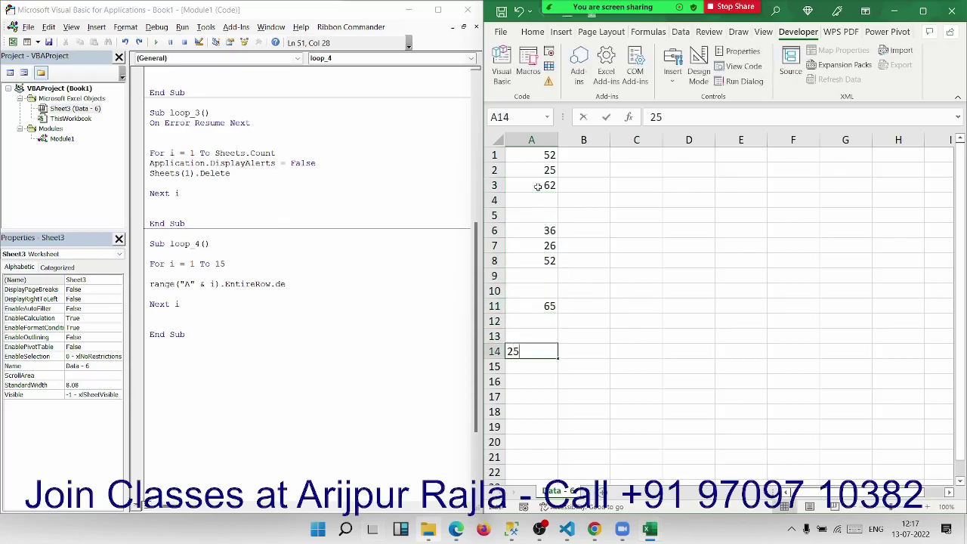
pyautogui.press('Return')
pyautogui.press('Down')
pyautogui.write('52')
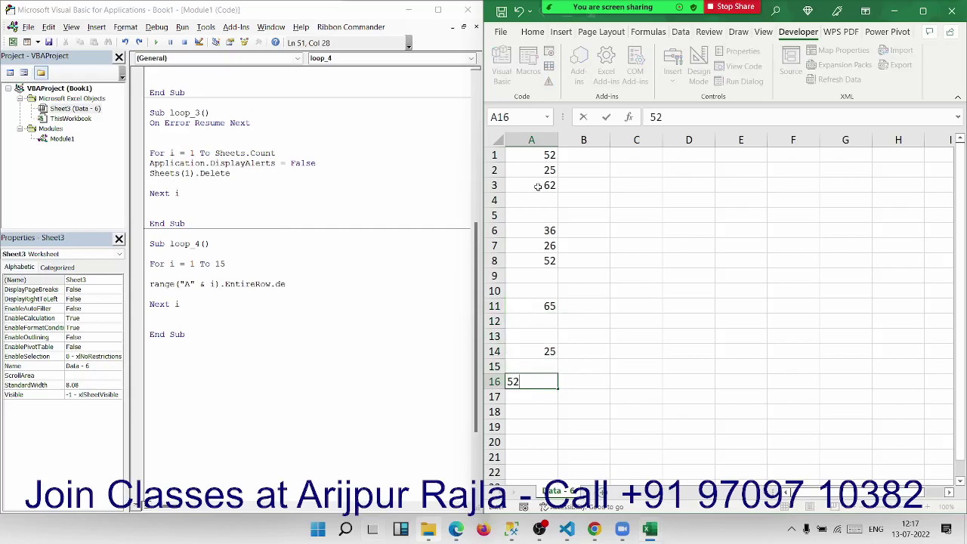
pyautogui.press('Up')
pyautogui.press('Up')
pyautogui.press('Up')
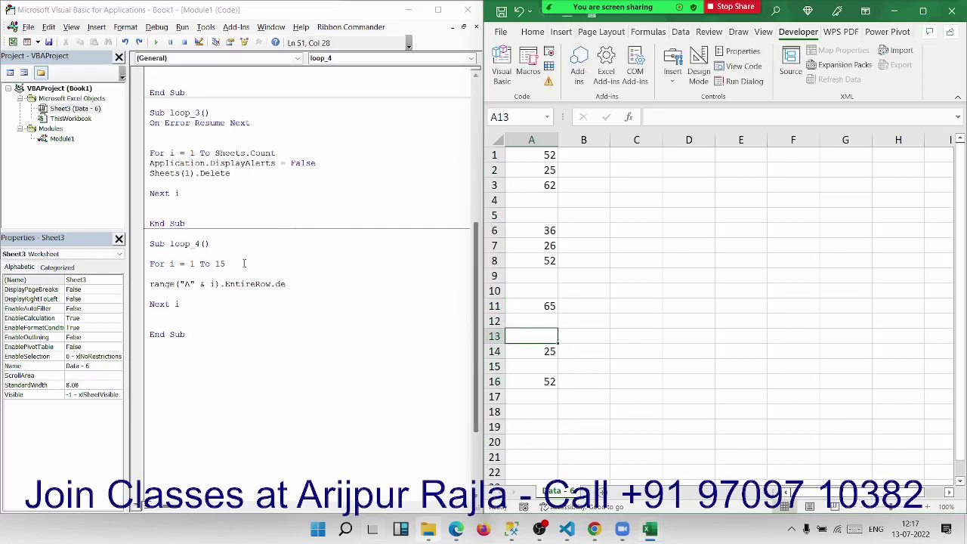
pyautogui.click(167, 274)
# Add an If Range("A" & i).Value = 0 Then condition above the delete line.
pyautogui.press('Return')
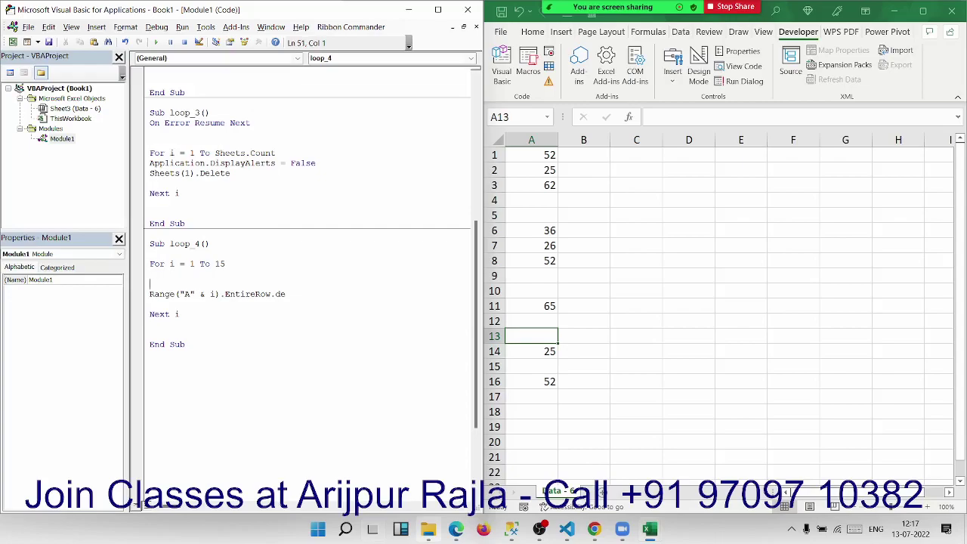
pyautogui.write('if')
pyautogui.click(222, 299)
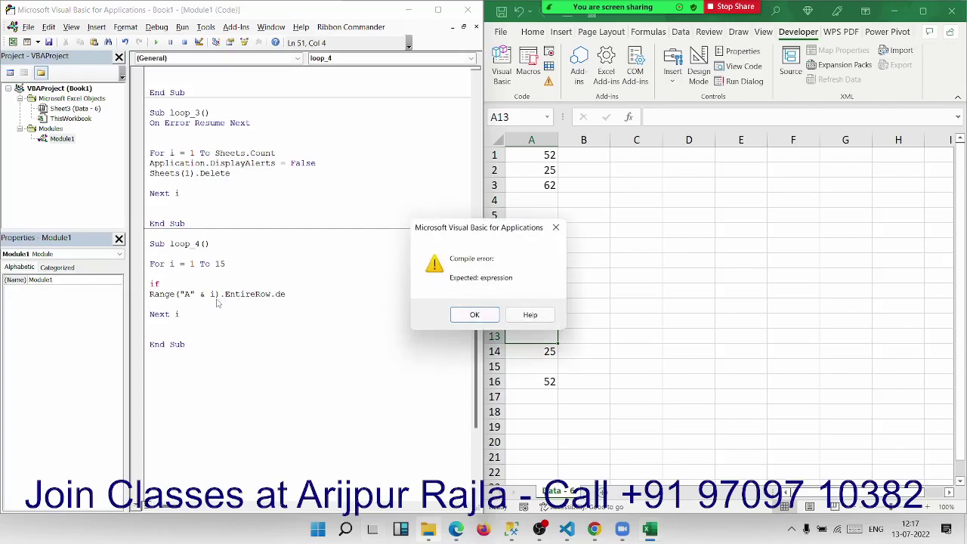
pyautogui.press('Return')
pyautogui.moveTo(222, 294); pyautogui.dragTo(150, 294)
pyautogui.hotkey('ctrl', 'c')
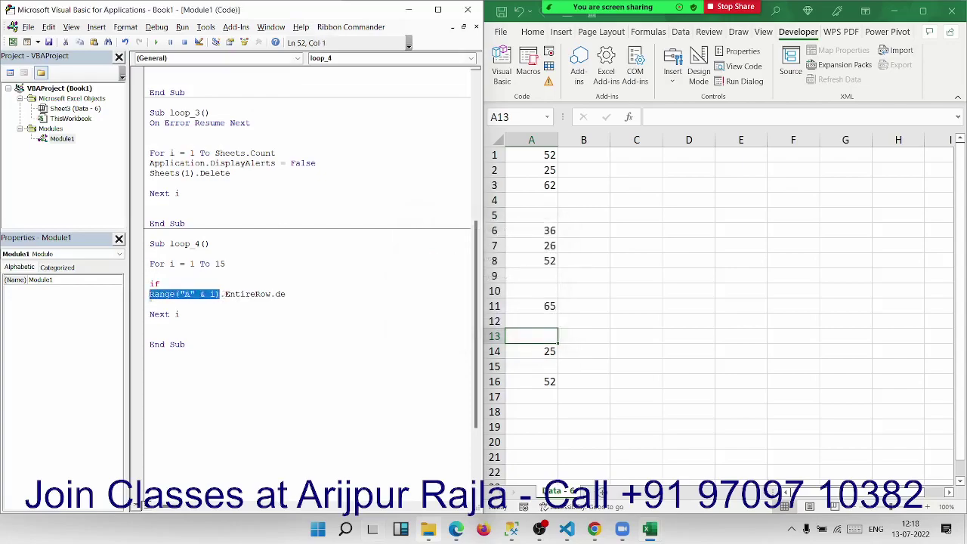
pyautogui.click(176, 283)
pyautogui.hotkey('ctrl', 'v')
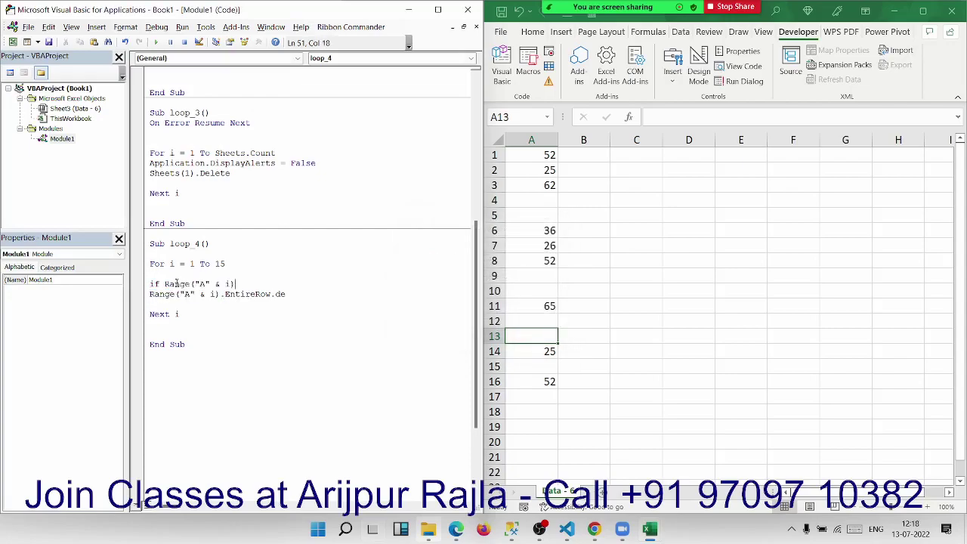
pyautogui.write('.Value')
pyautogui.write('=0')
pyautogui.write('then')
# Close the block with End If below the delete line and run loop_4.
pyautogui.press('Down')
pyautogui.press('Down')
pyautogui.write('end i')
pyautogui.write('f')
pyautogui.press('Up')
pyautogui.click(304, 297)
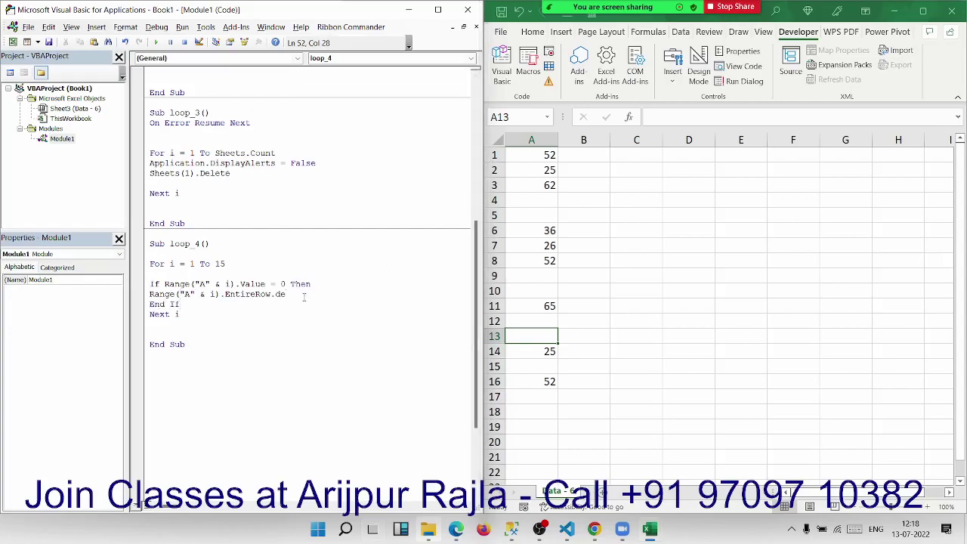
pyautogui.press('Down')
pyautogui.click(159, 43)
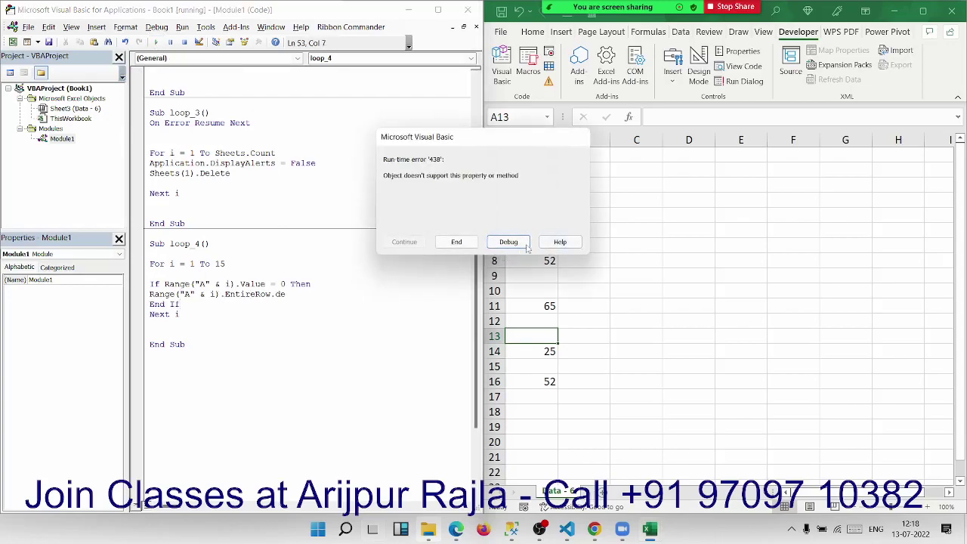
# Debug the run-time error, complete the failing line to EntireRow.Delete, and resume loop_4.
pyautogui.click(508, 242)
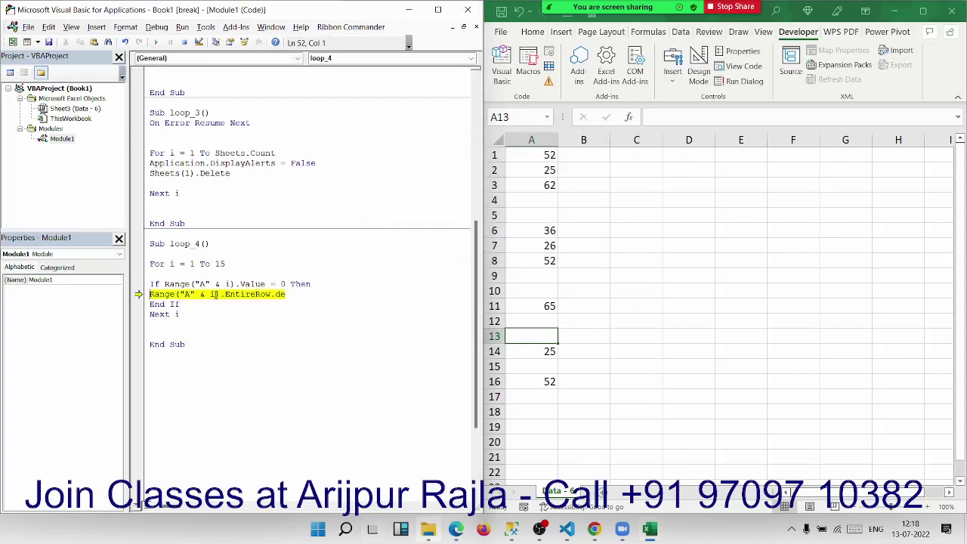
pyautogui.moveTo(214, 294)
pyautogui.click(295, 297)
pyautogui.write('lete')
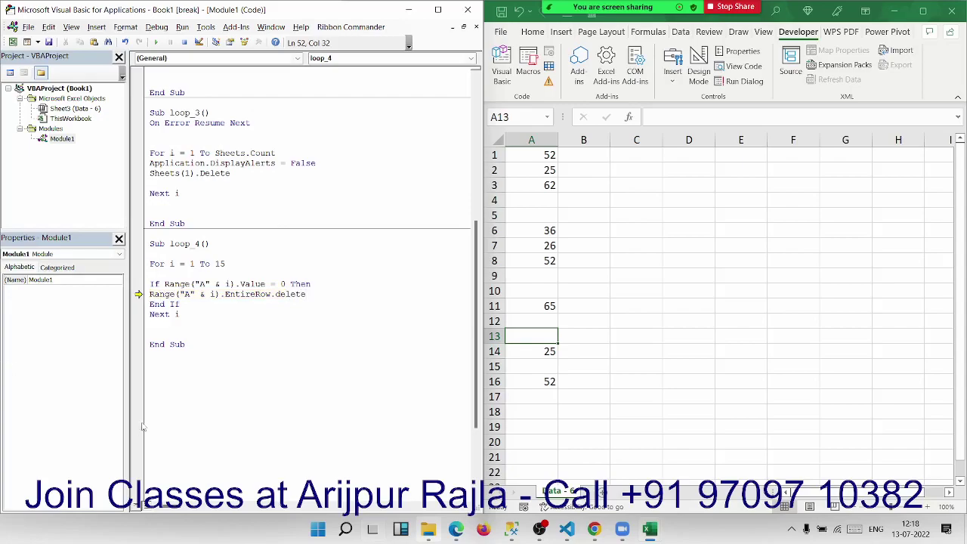
pyautogui.click(216, 353)
pyautogui.click(174, 264)
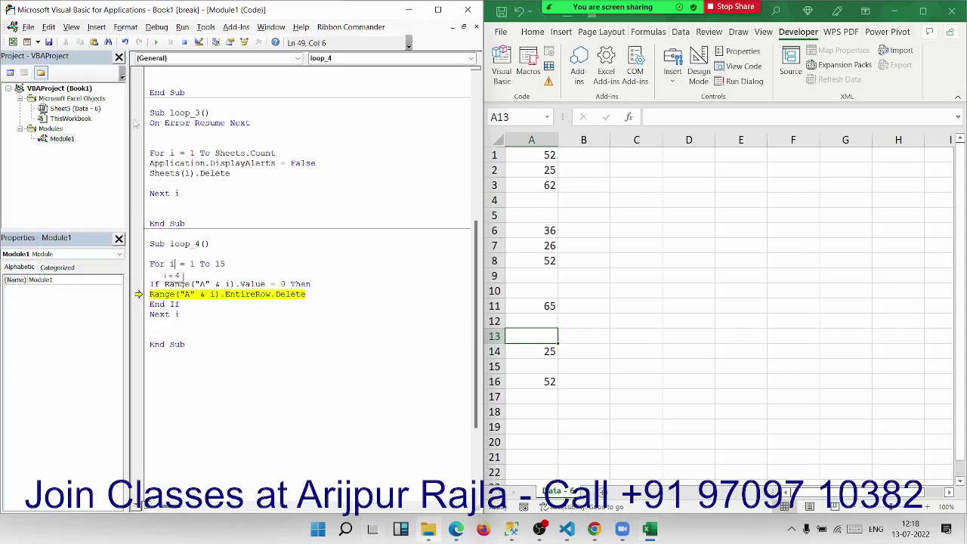
pyautogui.click(156, 43)
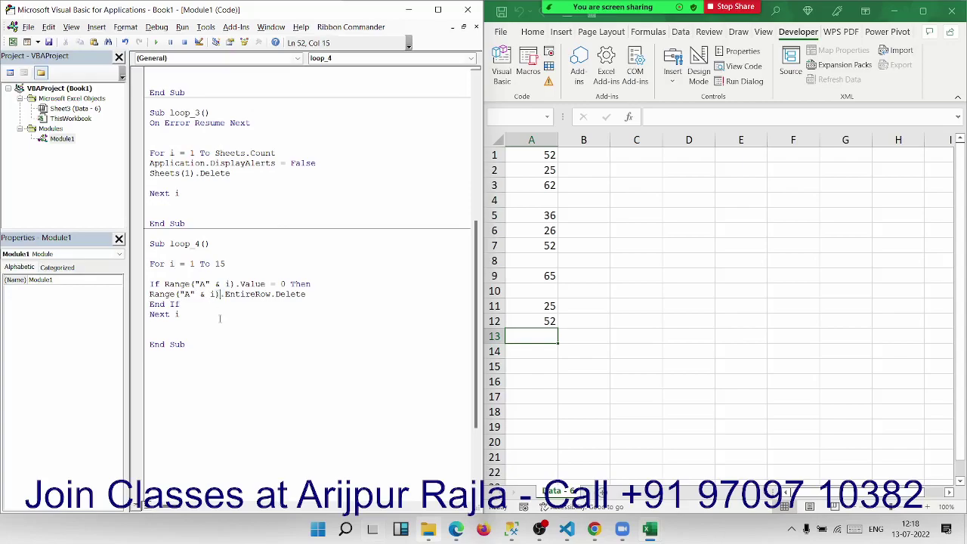
# Remove the per-row EntireRow.Delete line from loop_4 and open a blank line above the For loop.
pyautogui.click(222, 316)
pyautogui.moveTo(134, 209); pyautogui.dragTo(151, 142)
pyautogui.moveTo(233, 306); pyautogui.dragTo(218, 277)
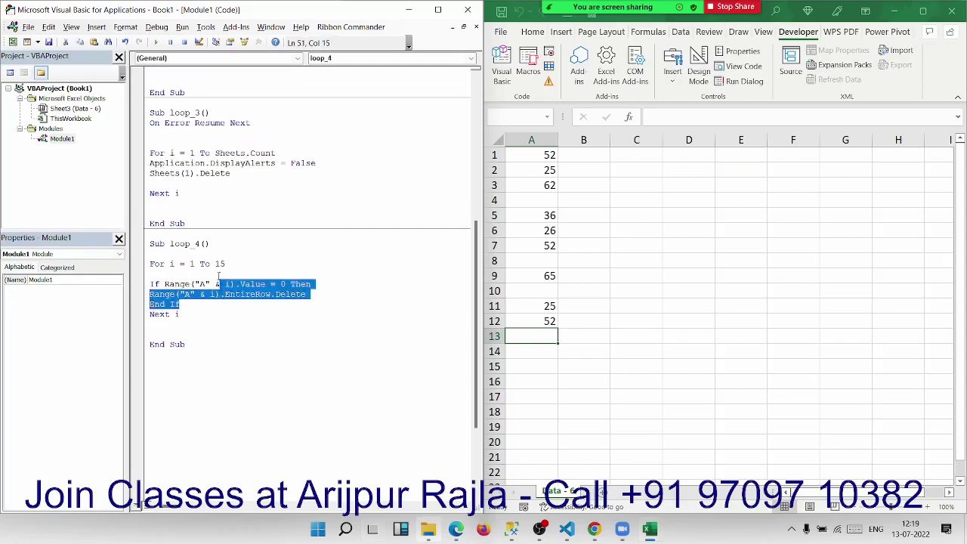
pyautogui.click(244, 324)
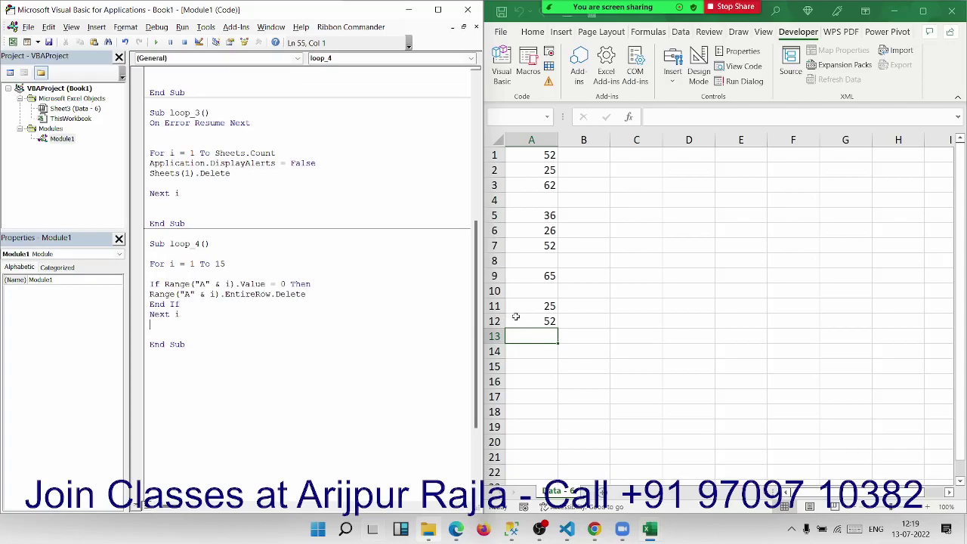
pyautogui.click(534, 310)
pyautogui.click(538, 333)
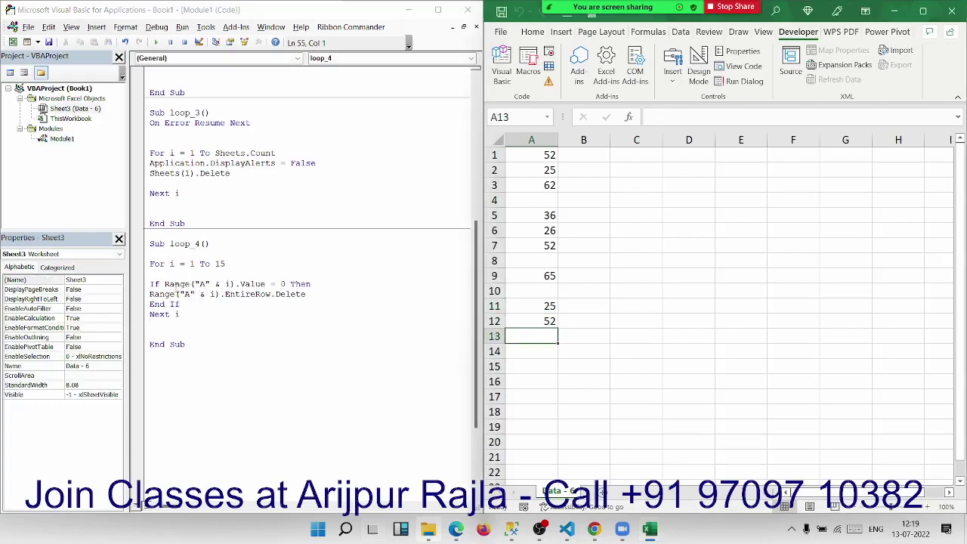
pyautogui.click(155, 294)
pyautogui.moveTo(151, 294); pyautogui.dragTo(323, 294)
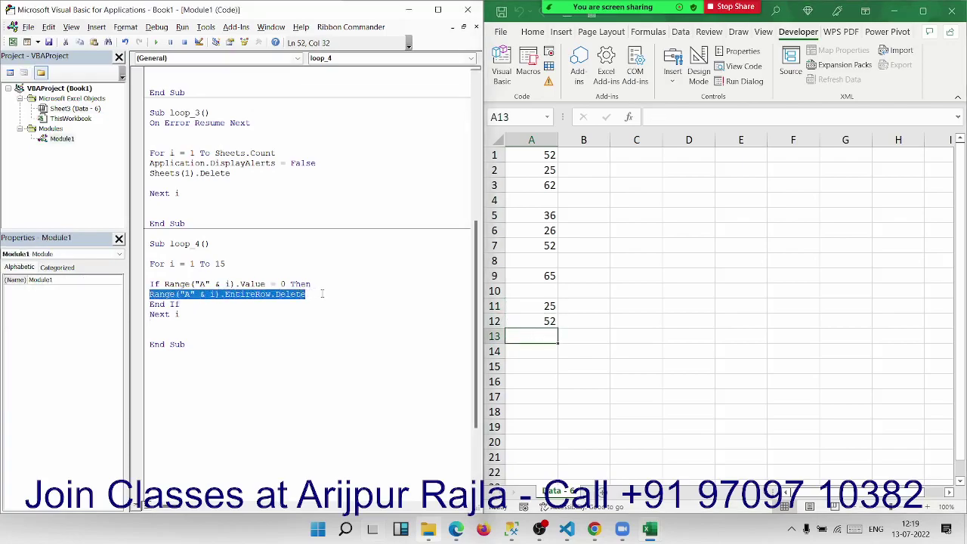
pyautogui.press('Delete')
pyautogui.press('Up')
pyautogui.press('Up')
pyautogui.press('Up')
pyautogui.press('Up')
pyautogui.press('Return')
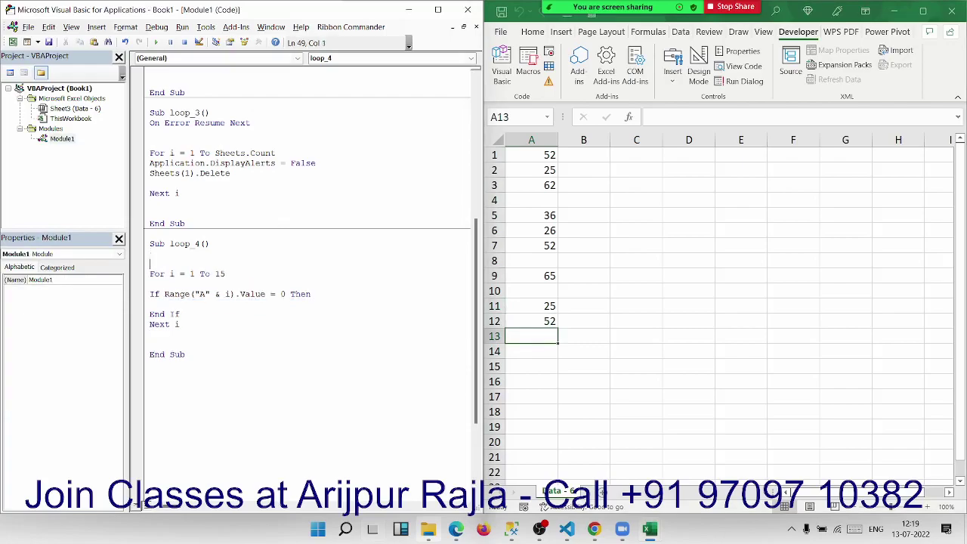
pyautogui.press('Up')
# Declare Dim m As String above the loop.
pyautogui.write('m')
pyautogui.press('BackSpace')
pyautogui.press('BackSpace')
pyautogui.write('d')
pyautogui.write('im m as s')
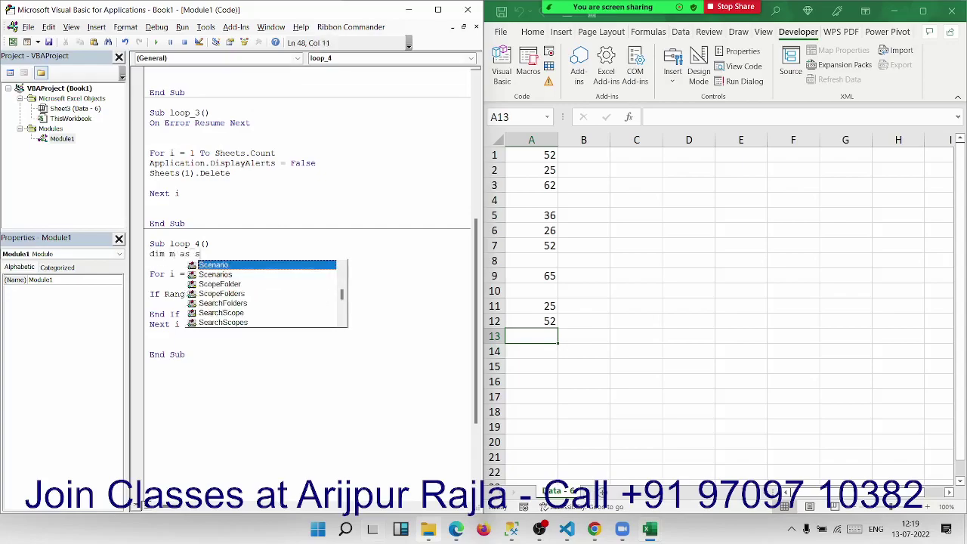
pyautogui.write('tr')
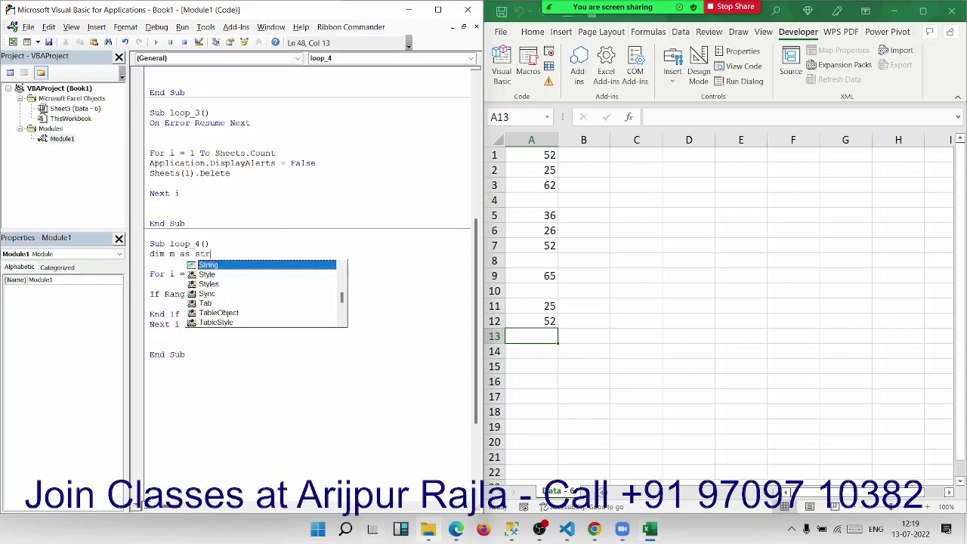
pyautogui.press('Tab')
pyautogui.click(323, 452)
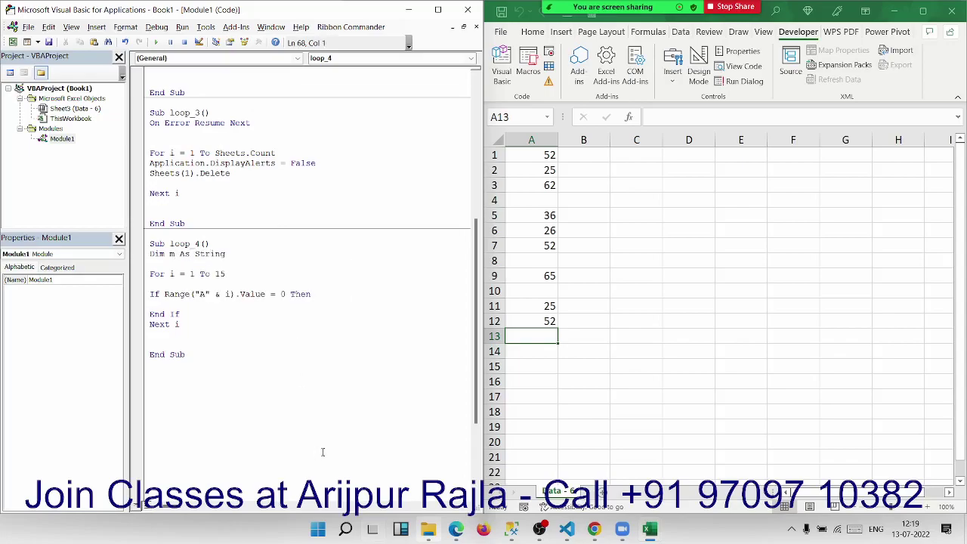
# Inside the If block, add m = m & "," & Cells(i, 1).Address.
pyautogui.click(176, 303)
pyautogui.write('m=')
pyautogui.write('cells')
pyautogui.write('(i')
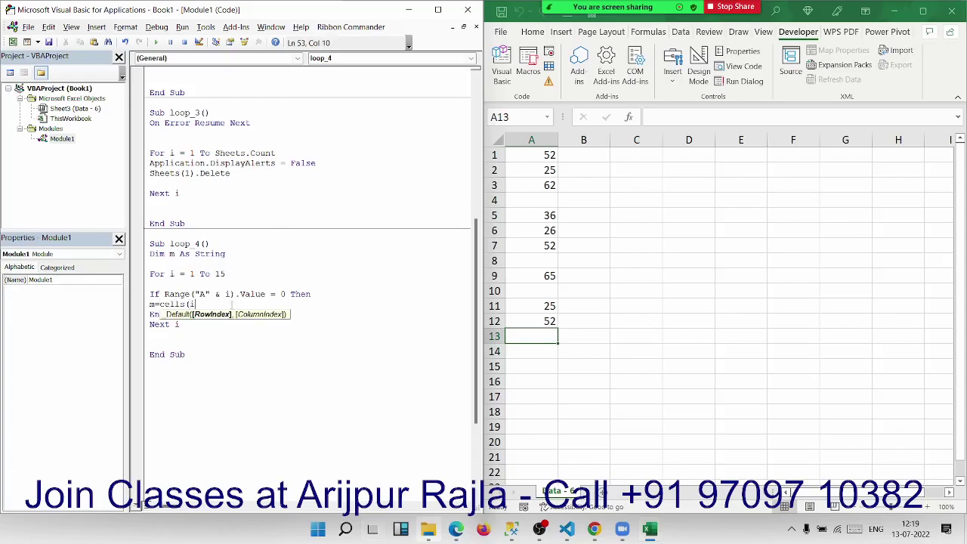
pyautogui.write(',1')
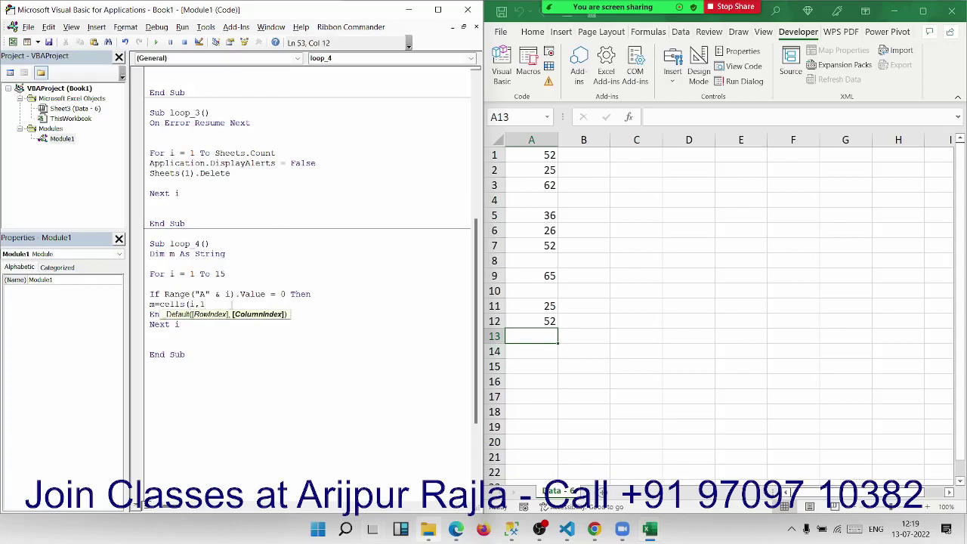
pyautogui.write(').add')
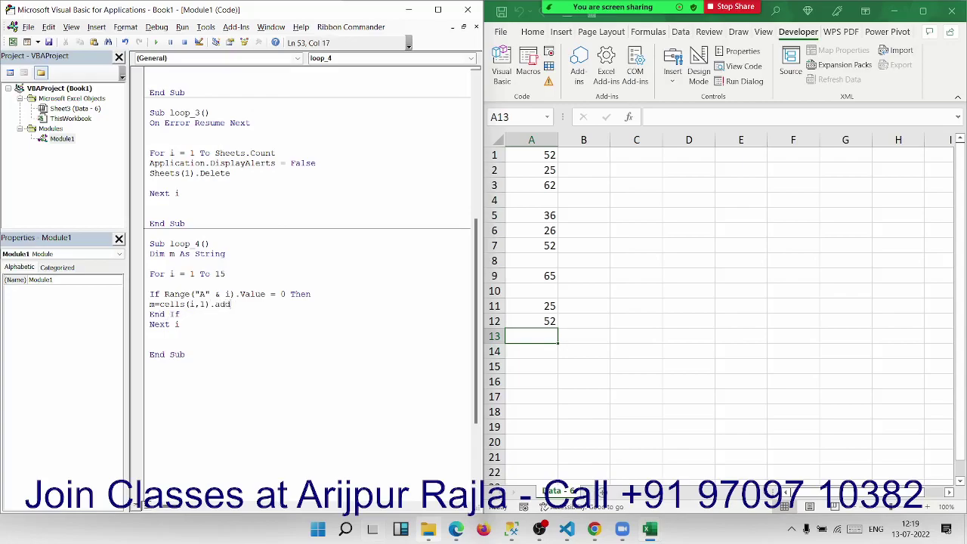
pyautogui.write('ress')
pyautogui.press('BackSpace')
pyautogui.press('BackSpace')
pyautogui.write('ss')
pyautogui.press('Down')
pyautogui.click(168, 304)
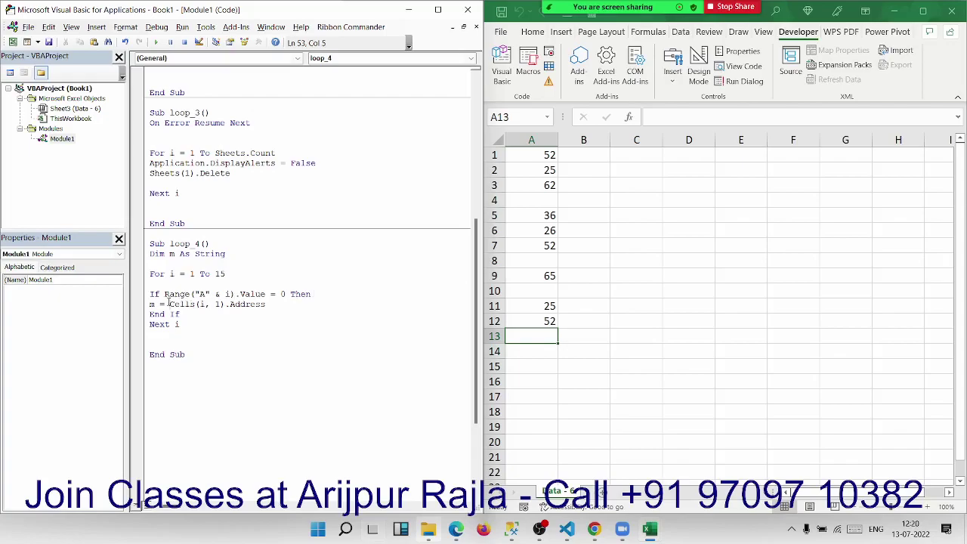
pyautogui.write('m & ')
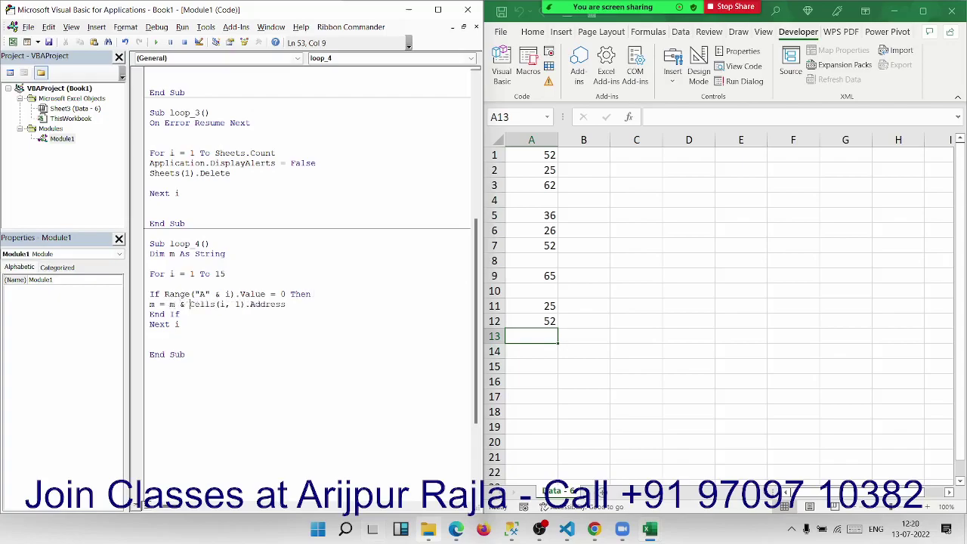
pyautogui.write('"," ')
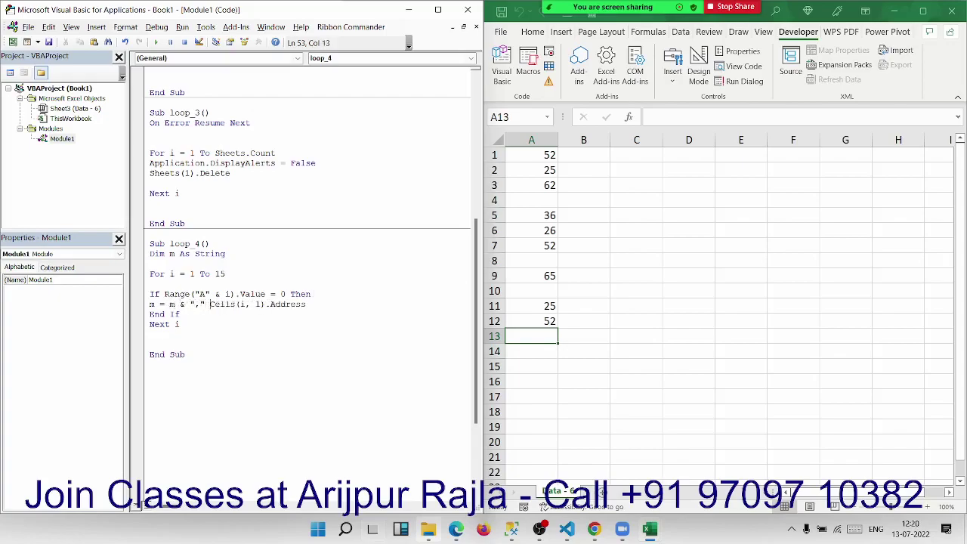
pyautogui.write('&')
# Add Range(m).EntireRow.Delete on a new line after Next i.
pyautogui.click(199, 324)
pyautogui.press('Return')
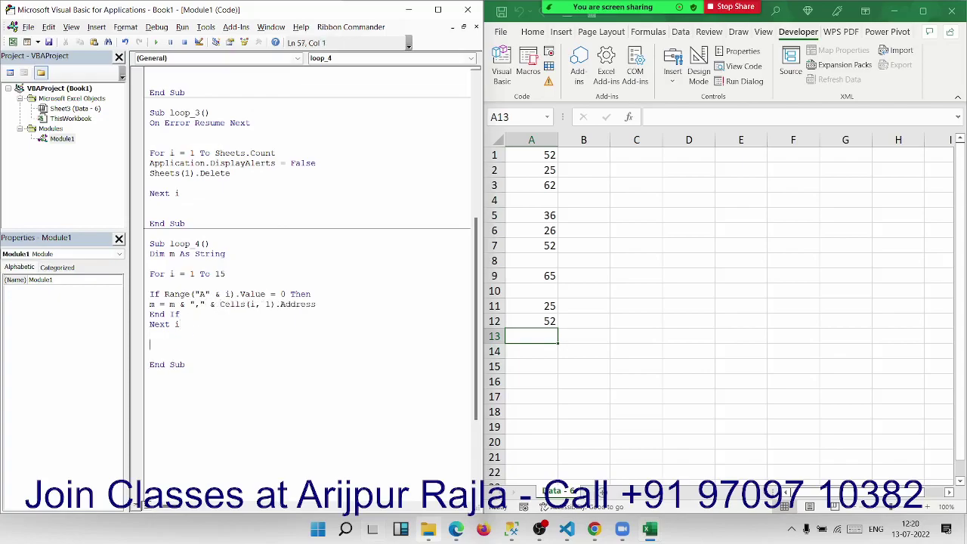
pyautogui.press('Return')
pyautogui.click(150, 344)
pyautogui.write('range(')
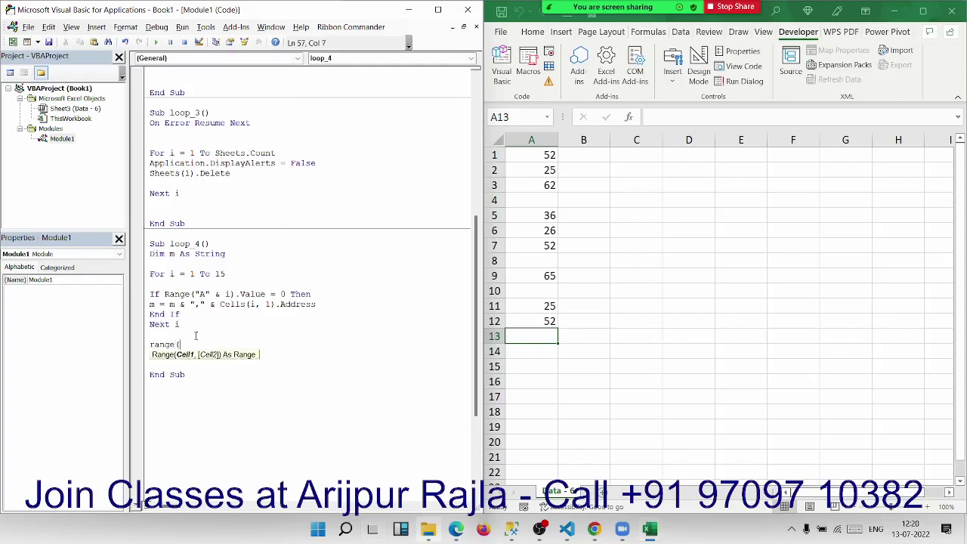
pyautogui.write('m).')
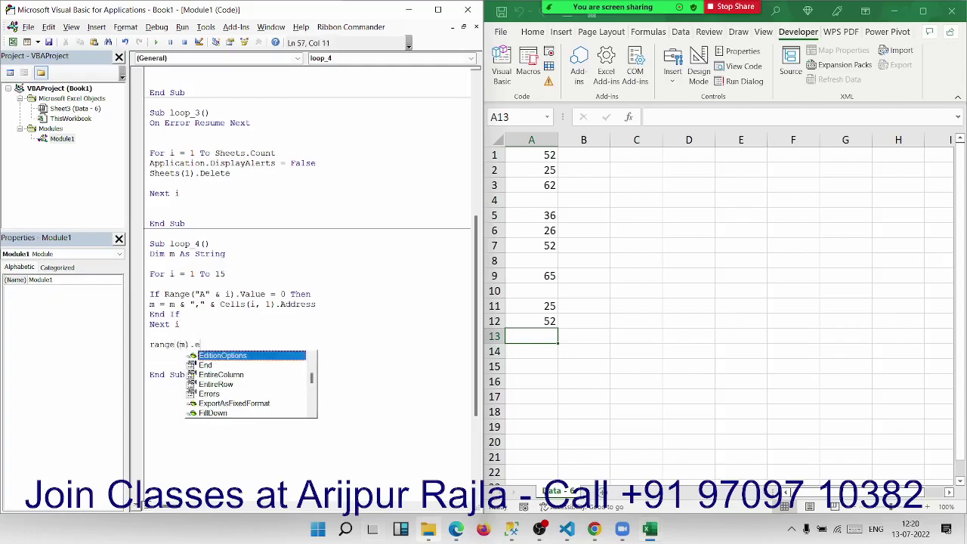
pyautogui.write('ent')
pyautogui.press('Tab')
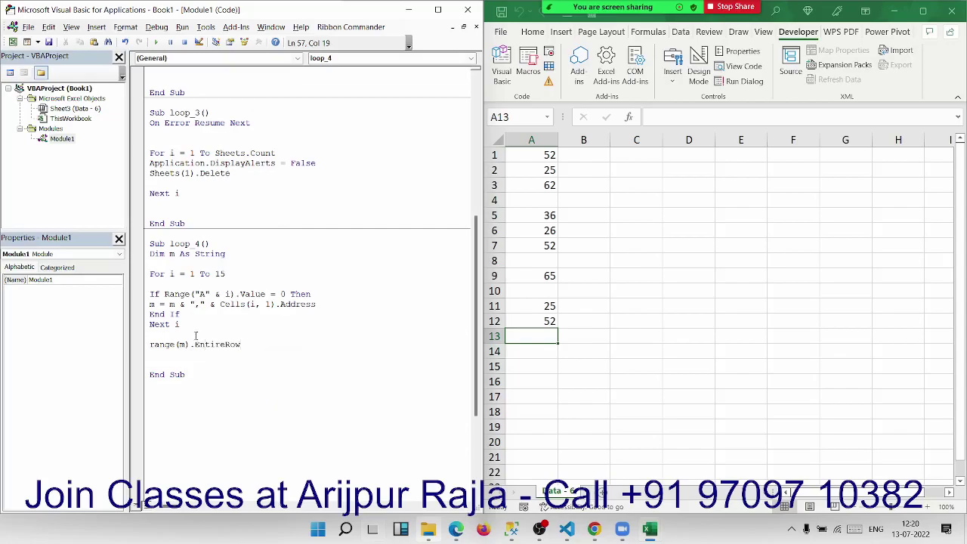
pyautogui.write('.')
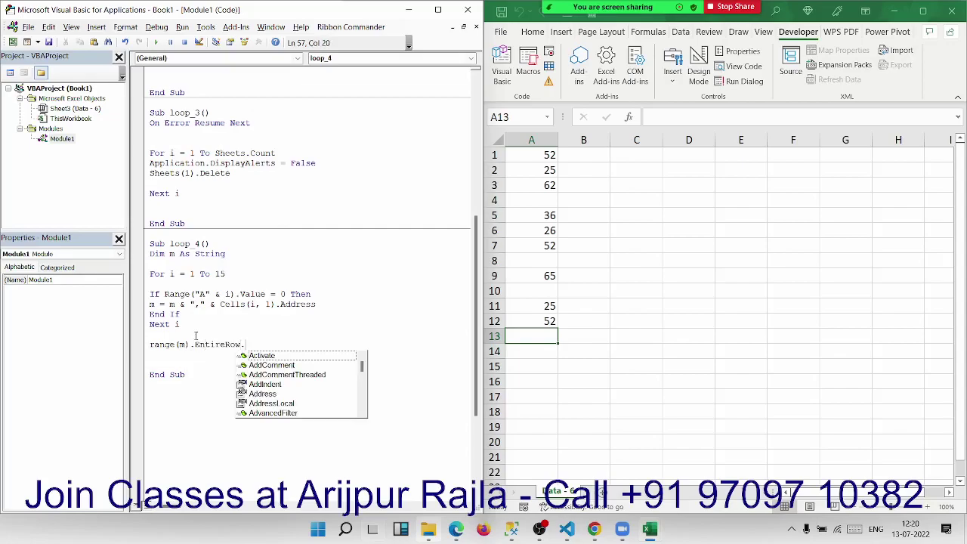
pyautogui.write('de')
pyautogui.press('Tab')
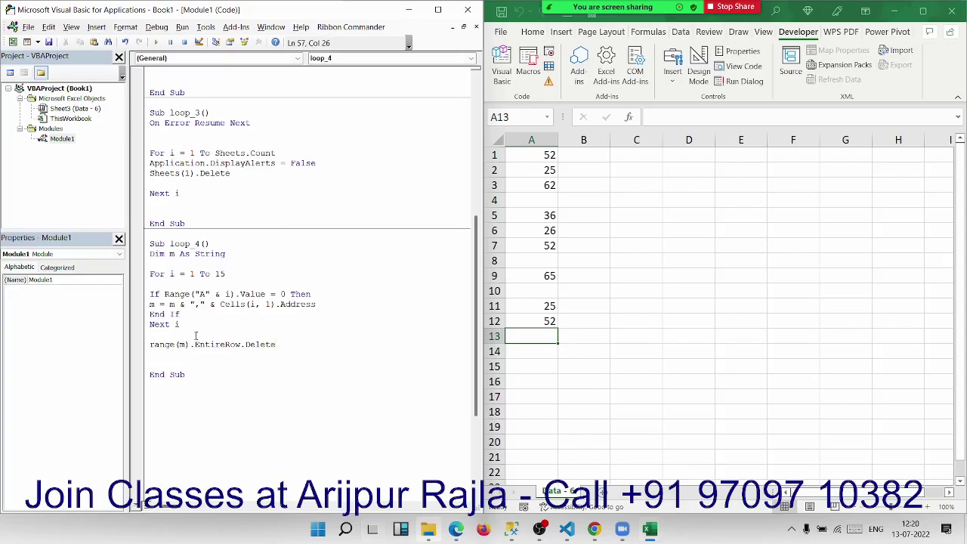
pyautogui.press('Return')
# Clear the old values in A1:A12 and enter 1 to 5 in column A with blank rows between.
pyautogui.moveTo(535, 321); pyautogui.dragTo(542, 134)
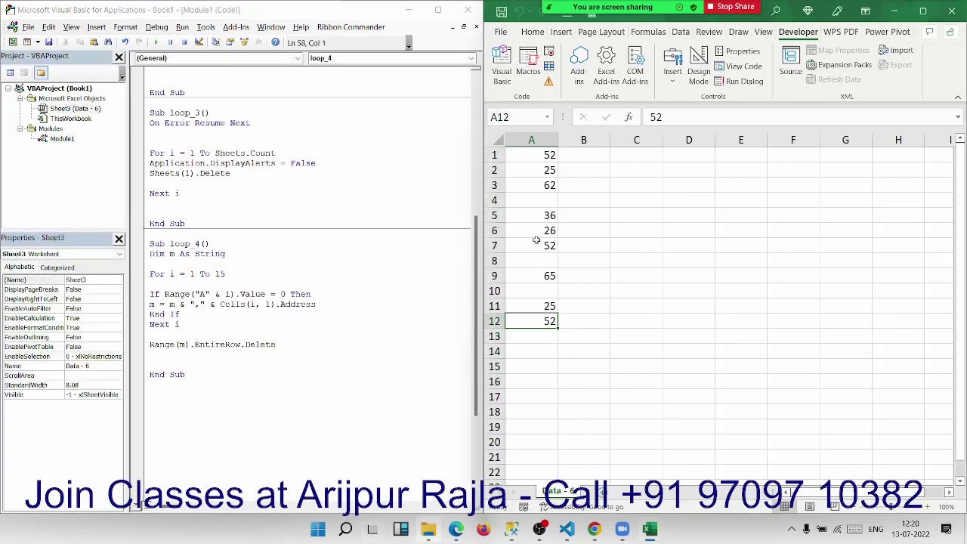
pyautogui.press('Delete')
pyautogui.hotkey('ctrl', 'Home')
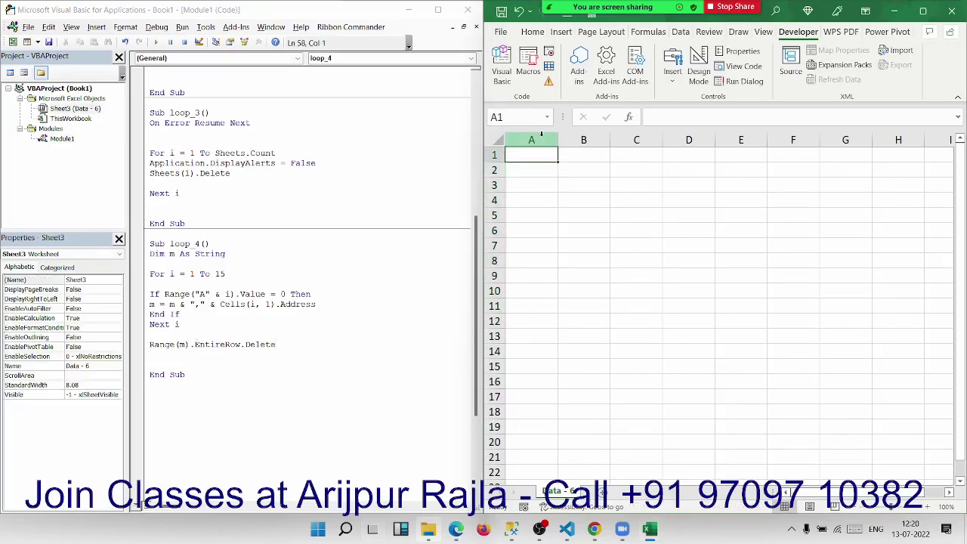
pyautogui.write('1')
pyautogui.press('Return')
pyautogui.press('Return')
pyautogui.write('2')
pyautogui.press('Return')
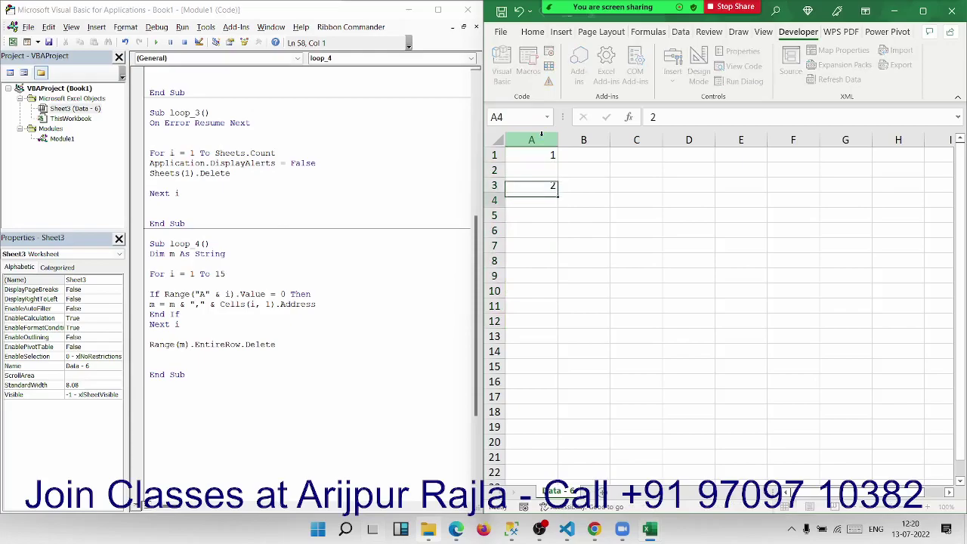
pyautogui.press('Return')
pyautogui.press('Return')
pyautogui.write('3')
pyautogui.press('Return')
pyautogui.press('Return')
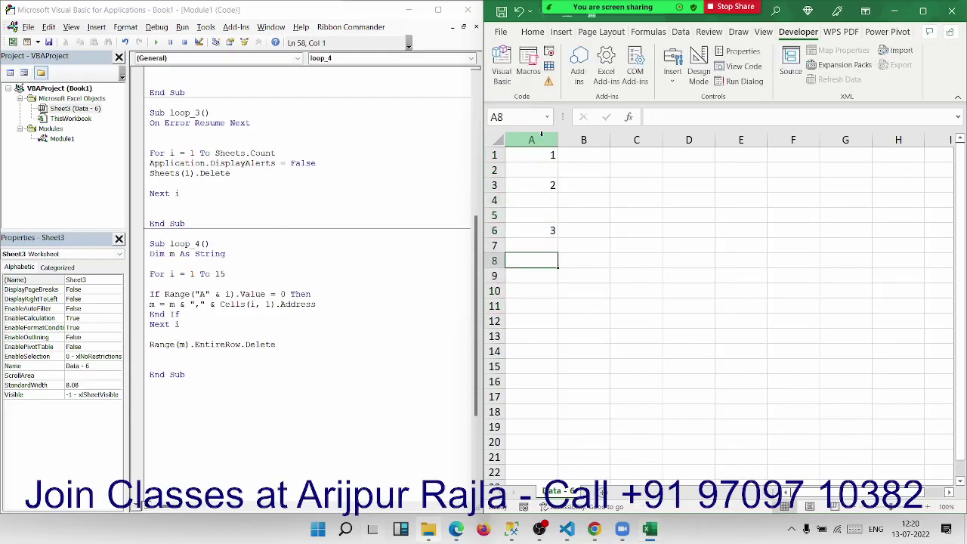
pyautogui.write('4')
pyautogui.press('Return')
pyautogui.press('Return')
pyautogui.write('5')
pyautogui.press('Return')
pyautogui.press('Return')
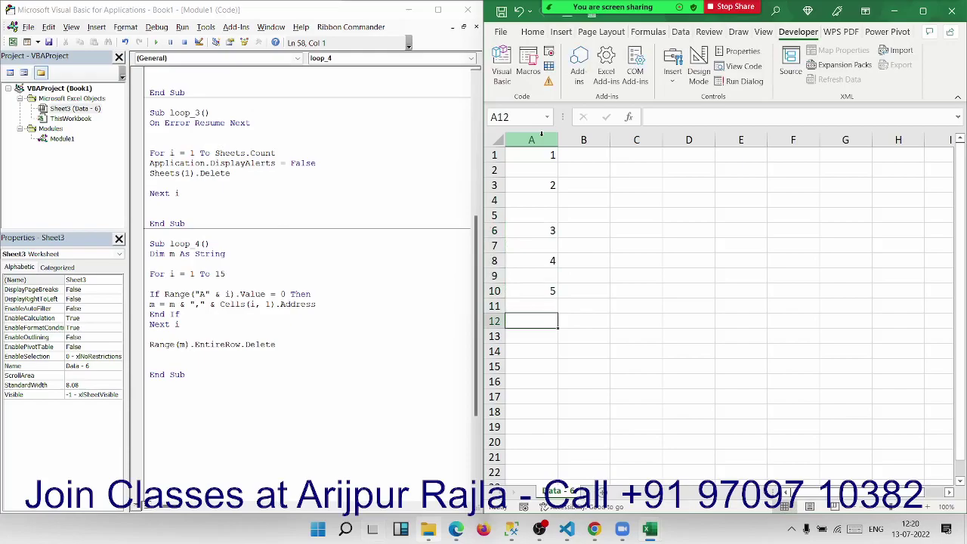
# Enter 6, 7, 8, 9 and 10 further down column A, skipping some rows.
pyautogui.write('6')
pyautogui.press('Return')
pyautogui.press('Return')
pyautogui.write('7')
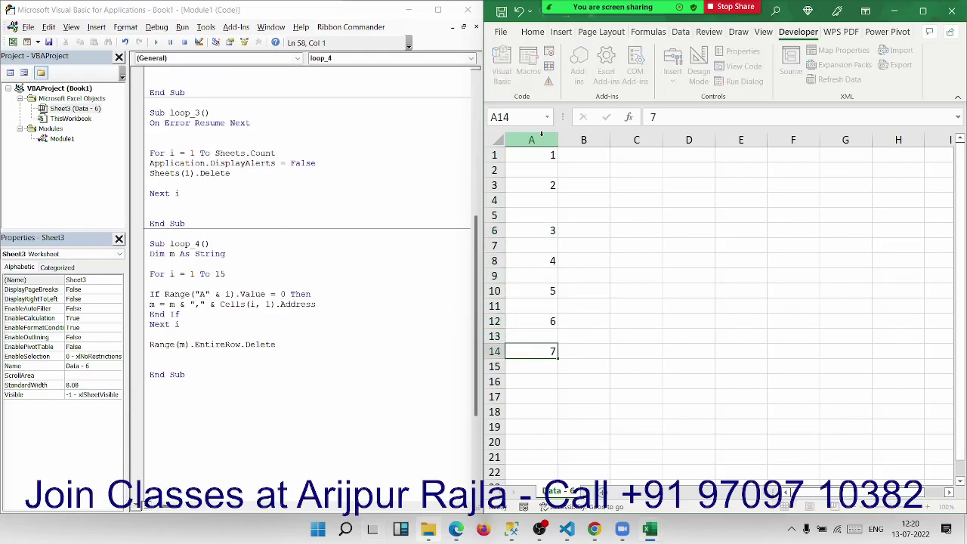
pyautogui.press('Return')
pyautogui.press('Return')
pyautogui.write('8')
pyautogui.press('Return')
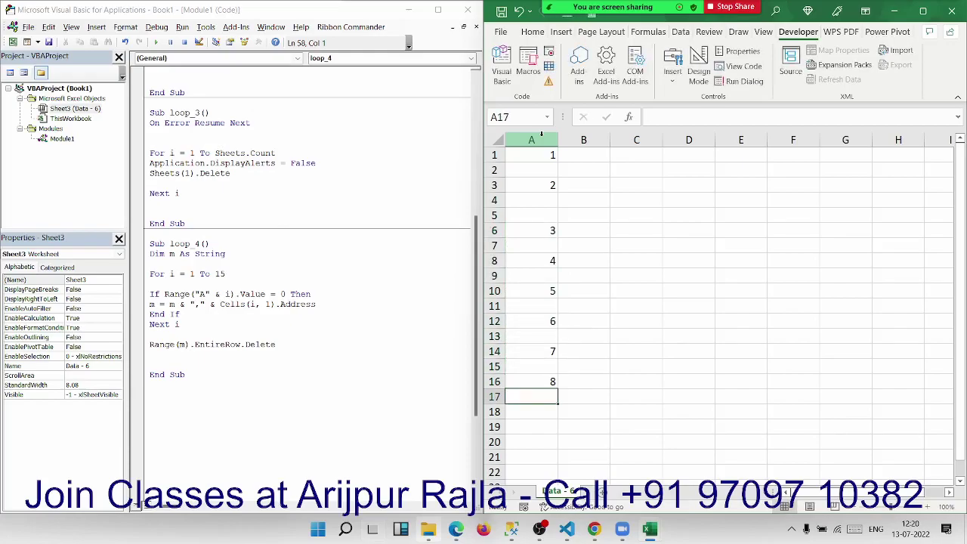
pyautogui.write('9')
pyautogui.press('Return')
pyautogui.press('Return')
pyautogui.write('10')
pyautogui.press('Return')
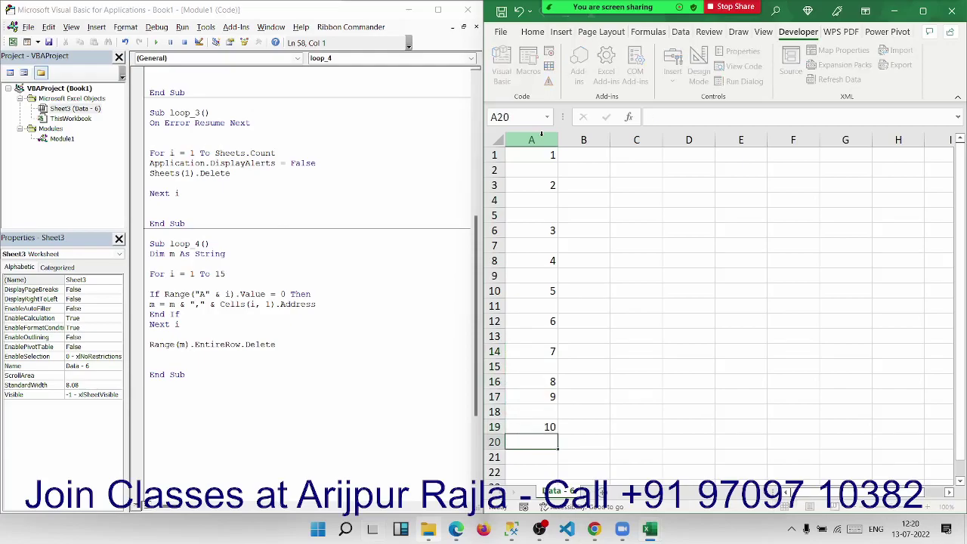
pyautogui.click(241, 354)
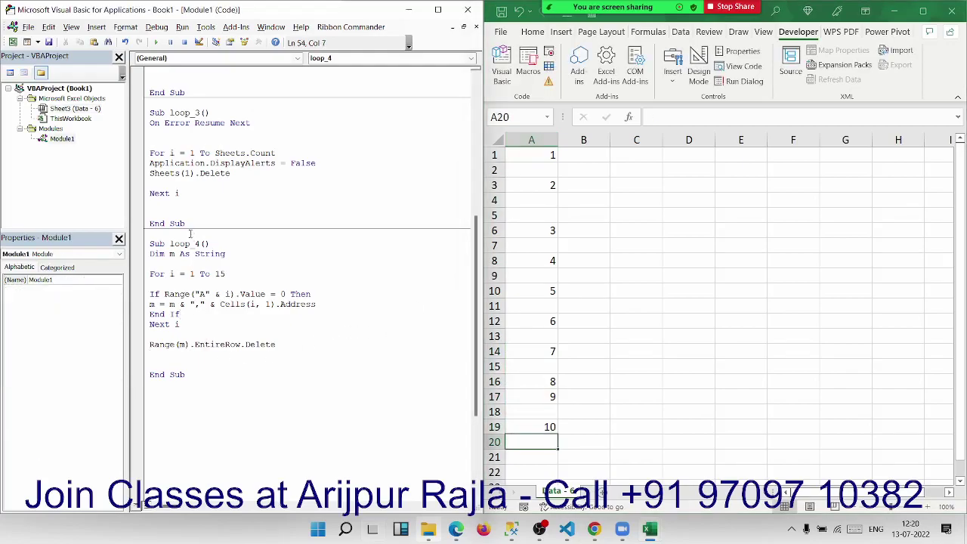
# Run loop_4, debug the 1004 error, and add m = Right(m, Len(m) - 1) after Next i.
pyautogui.click(156, 42)
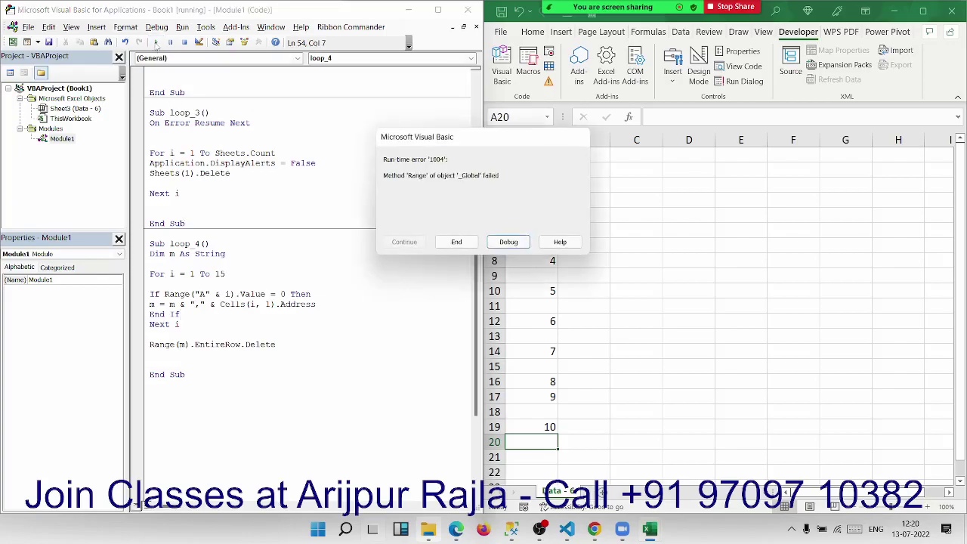
pyautogui.click(522, 241)
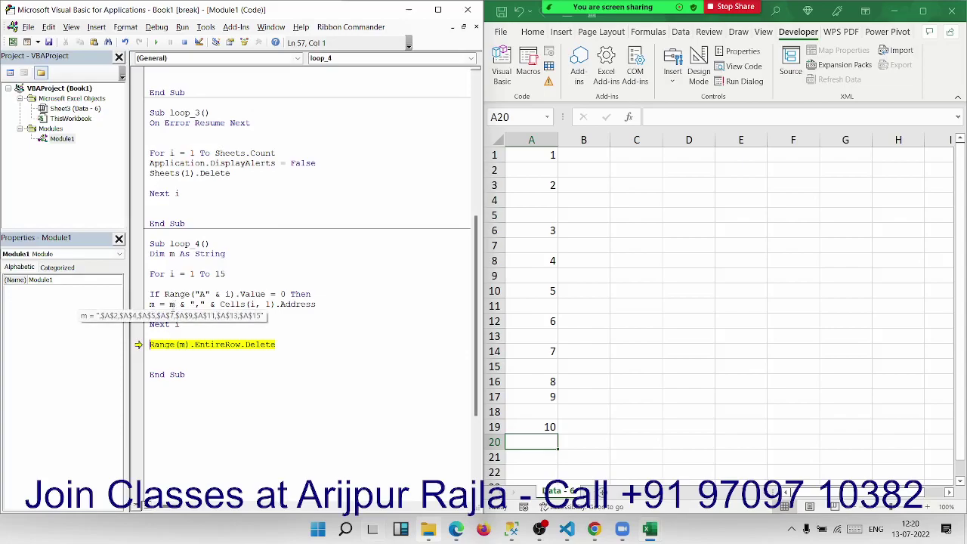
pyautogui.click(176, 333)
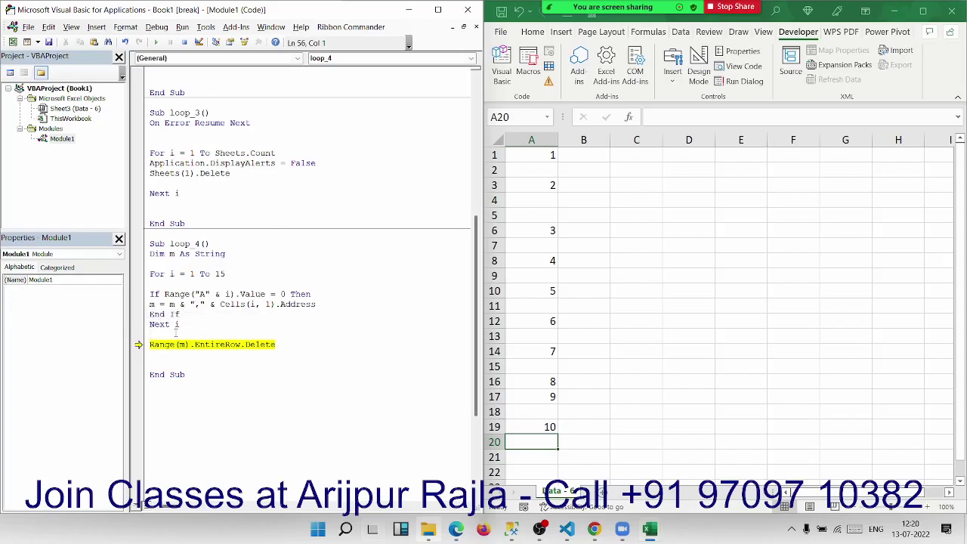
pyautogui.write('m=')
pyautogui.write('right')
pyautogui.write('(')
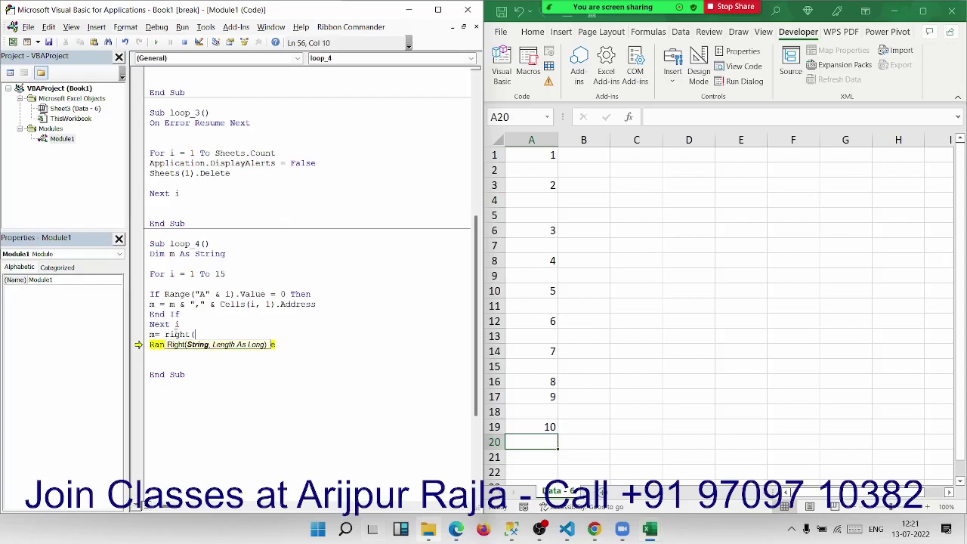
pyautogui.write('nm,len')
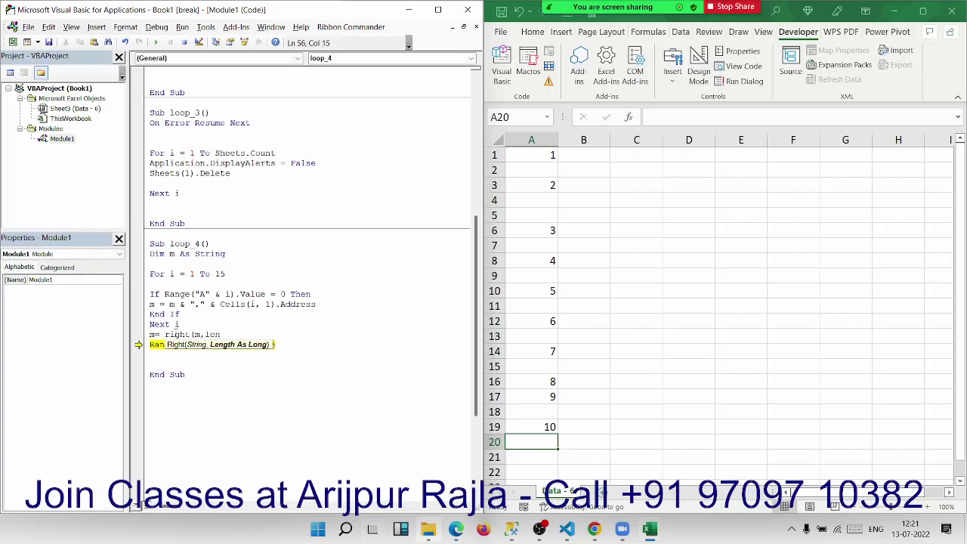
pyautogui.write('(m)-1')
pyautogui.write(')')
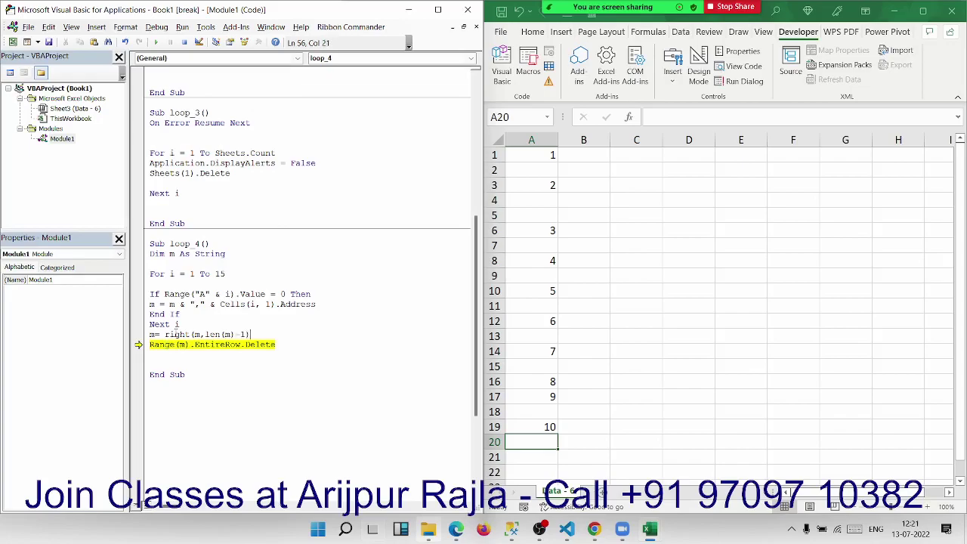
pyautogui.click(144, 359)
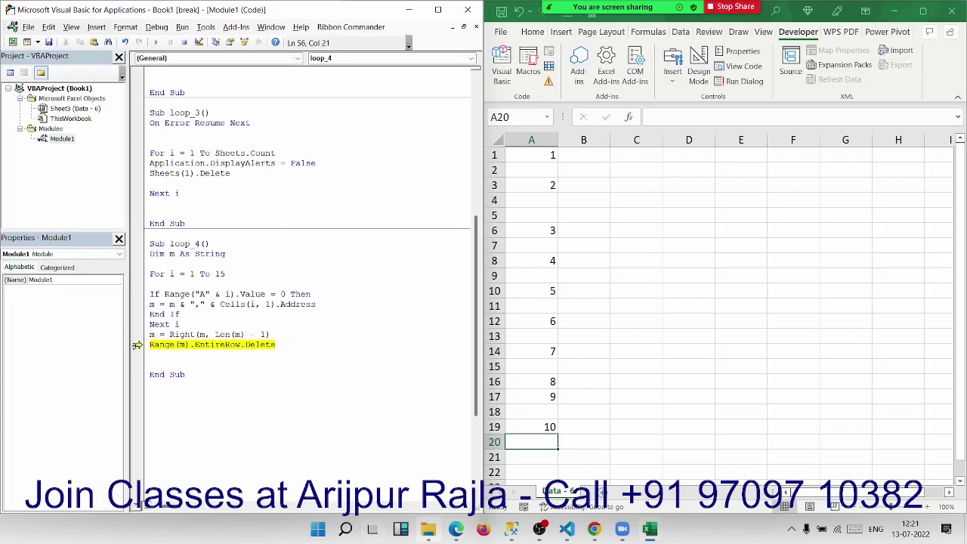
# Resume execution from the new Right line so the blank column-A rows are deleted.
pyautogui.moveTo(137, 345); pyautogui.dragTo(137, 334)
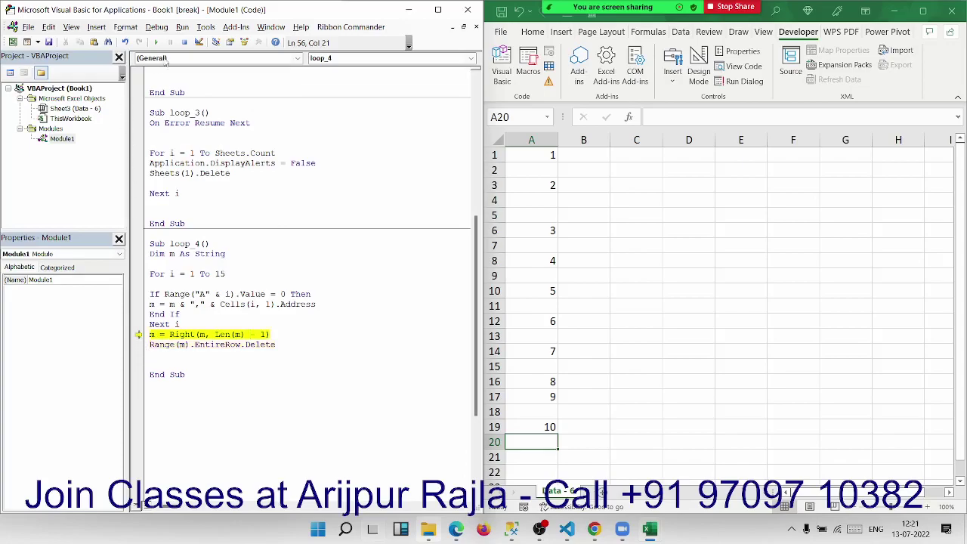
pyautogui.click(156, 43)
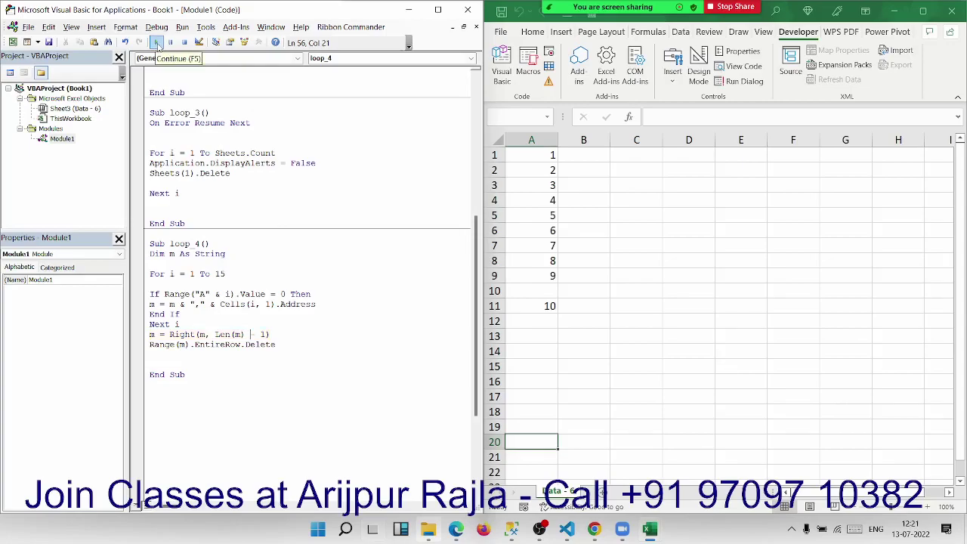
pyautogui.click(524, 287)
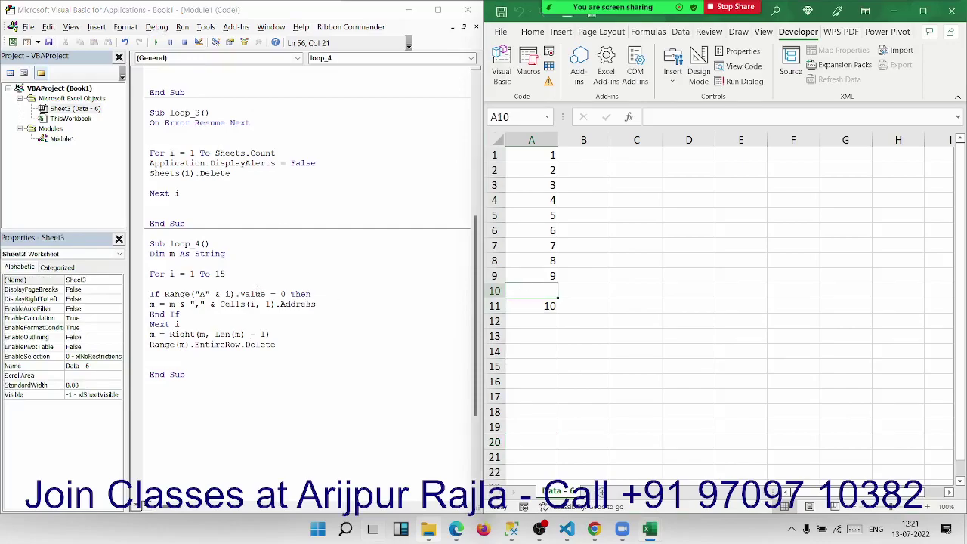
pyautogui.doubleClick(219, 274)
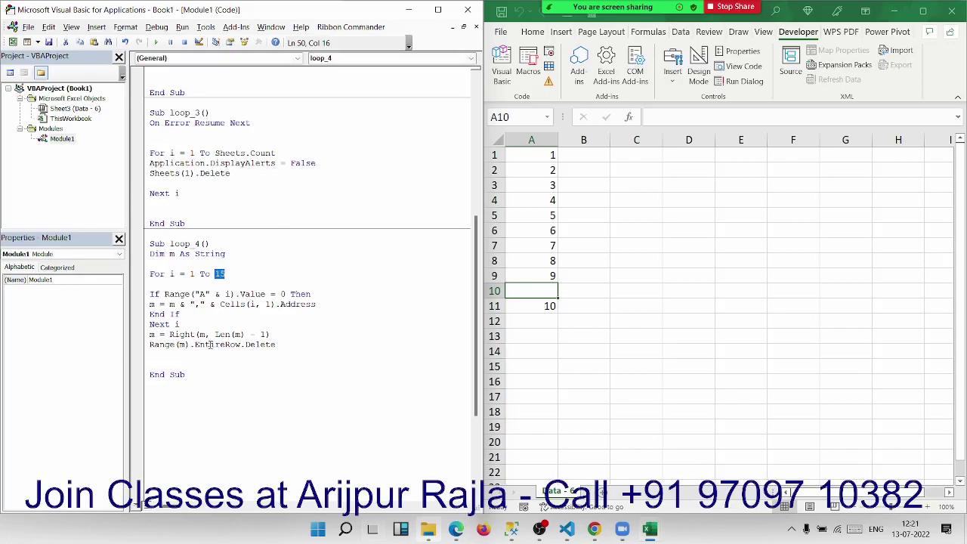
pyautogui.moveTo(183, 325); pyautogui.dragTo(145, 296)
pyautogui.click(257, 360)
pyautogui.click(551, 169)
pyautogui.moveTo(550, 155); pyautogui.dragTo(560, 309)
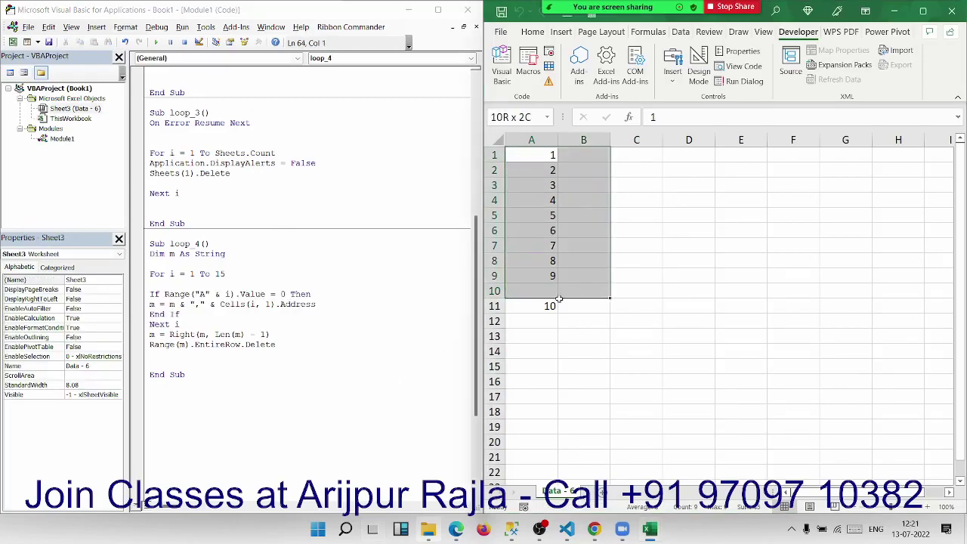
pyautogui.press('Delete')
pyautogui.write('1')
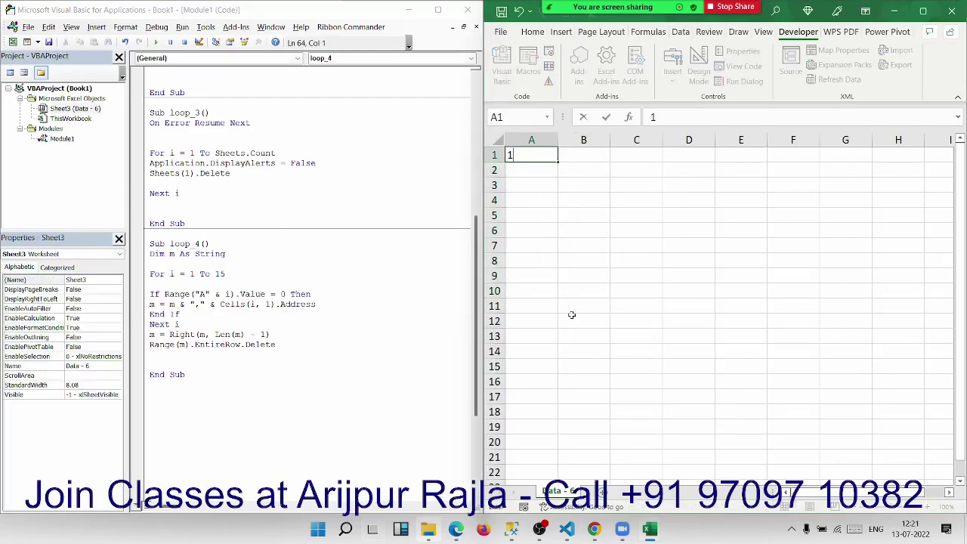
pyautogui.press('Return')
pyautogui.press('Return')
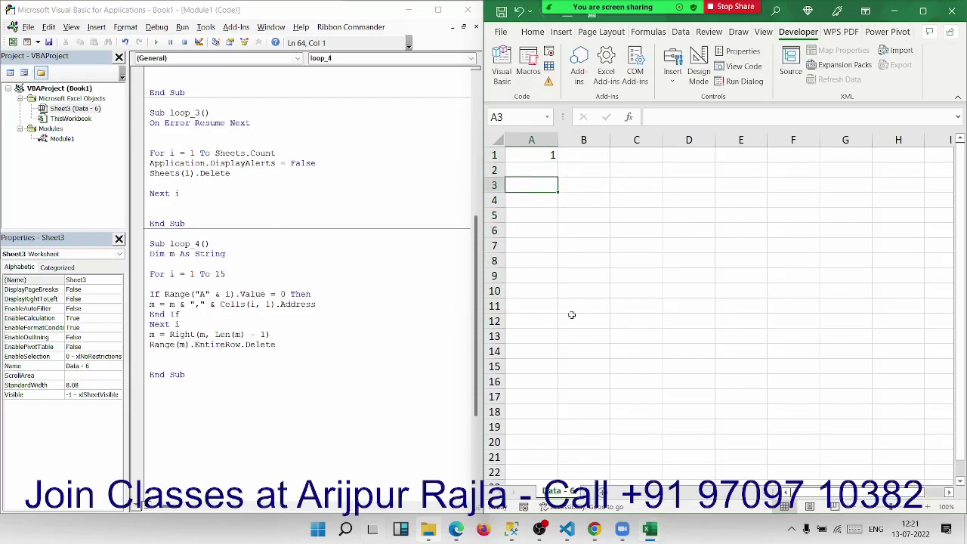
pyautogui.write('2')
pyautogui.press('Return')
pyautogui.press('Return')
pyautogui.write('3')
pyautogui.press('Return')
pyautogui.press('Return')
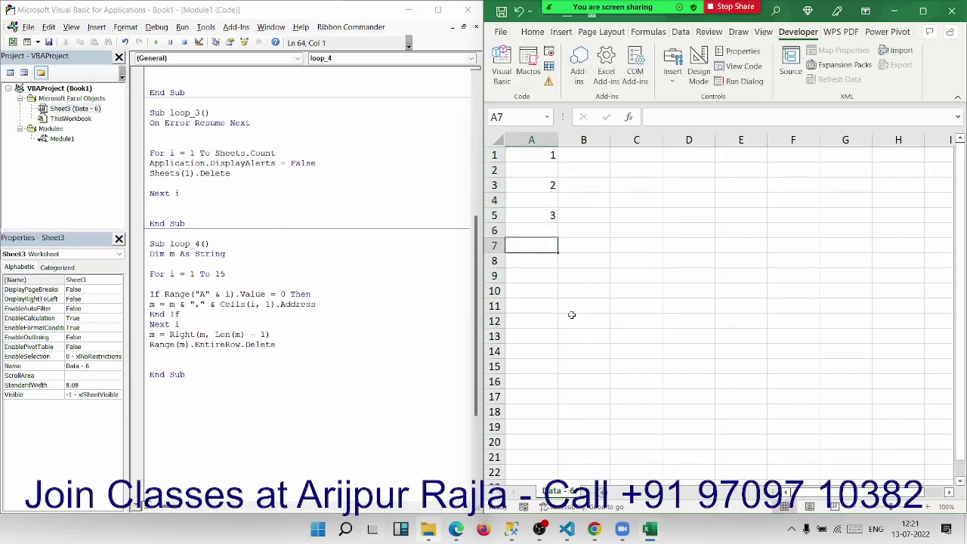
pyautogui.write('4')
pyautogui.press('Return')
pyautogui.write('6')
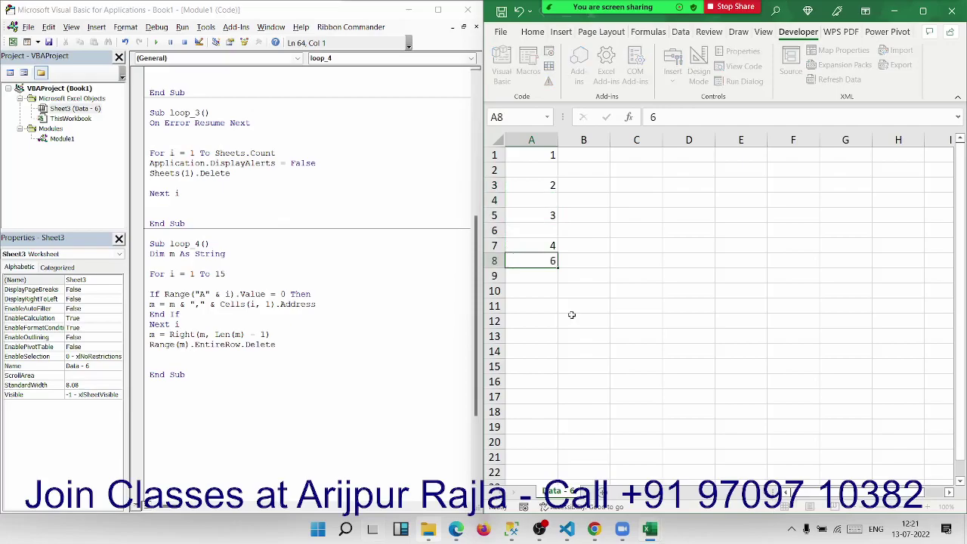
pyautogui.press('Return')
pyautogui.press('Return')
pyautogui.write('5')
pyautogui.press('Return')
pyautogui.write('6')
pyautogui.press('Return')
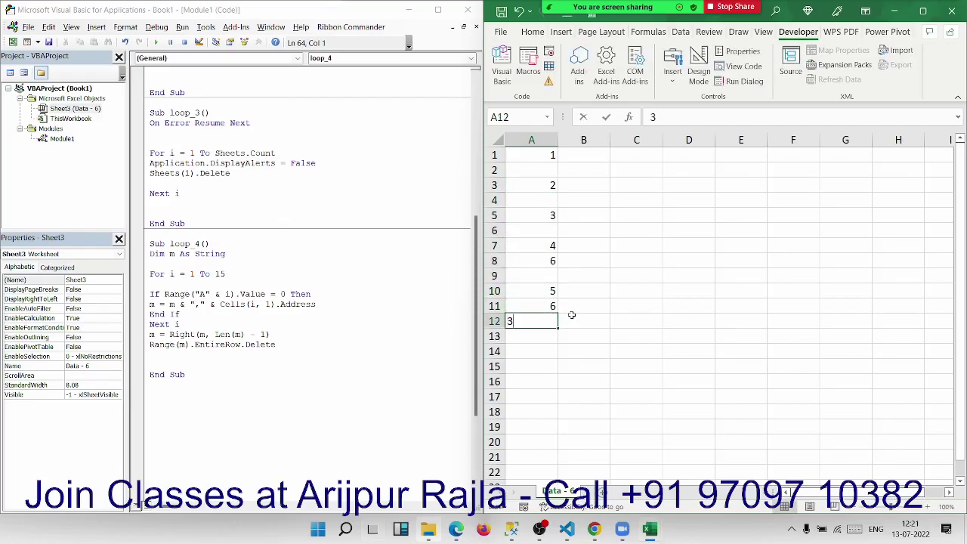
pyautogui.write('3')
pyautogui.press('Return')
pyautogui.press('Up')
pyautogui.write('7')
pyautogui.press('Up')
pyautogui.press('Up')
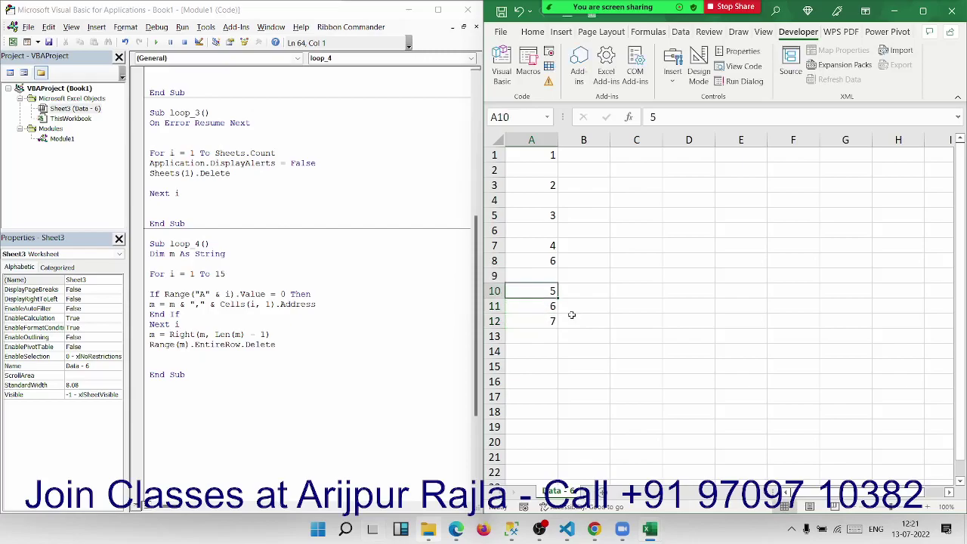
pyautogui.write('7')
pyautogui.press('Return')
pyautogui.write('8')
pyautogui.press('Return')
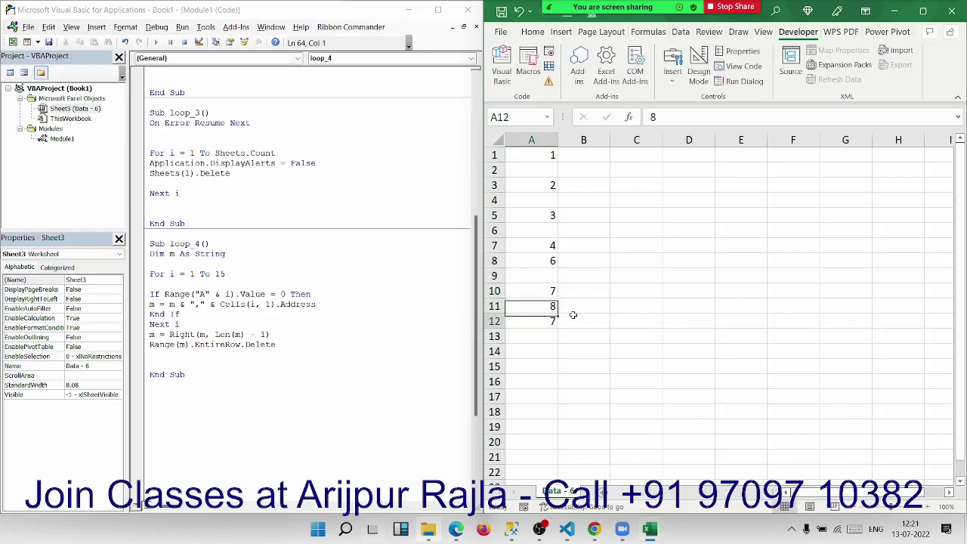
pyautogui.write('9')
pyautogui.press('Return')
pyautogui.press('Return')
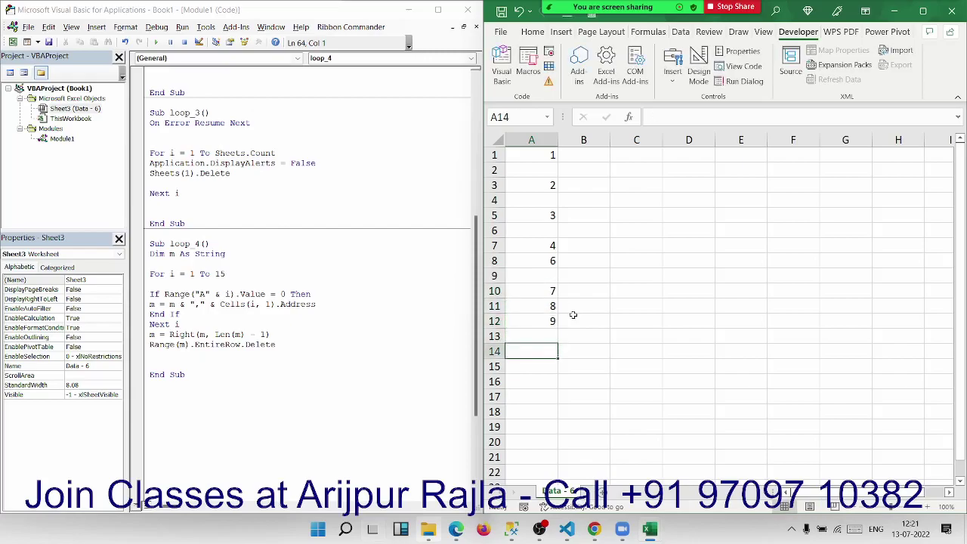
pyautogui.write('10')
pyautogui.press('Return')
pyautogui.write('11')
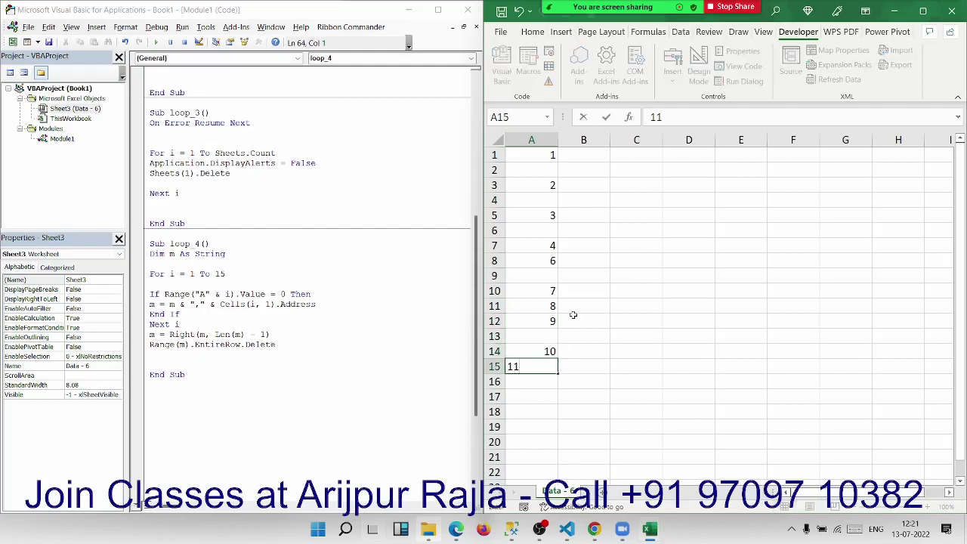
pyautogui.click(624, 304)
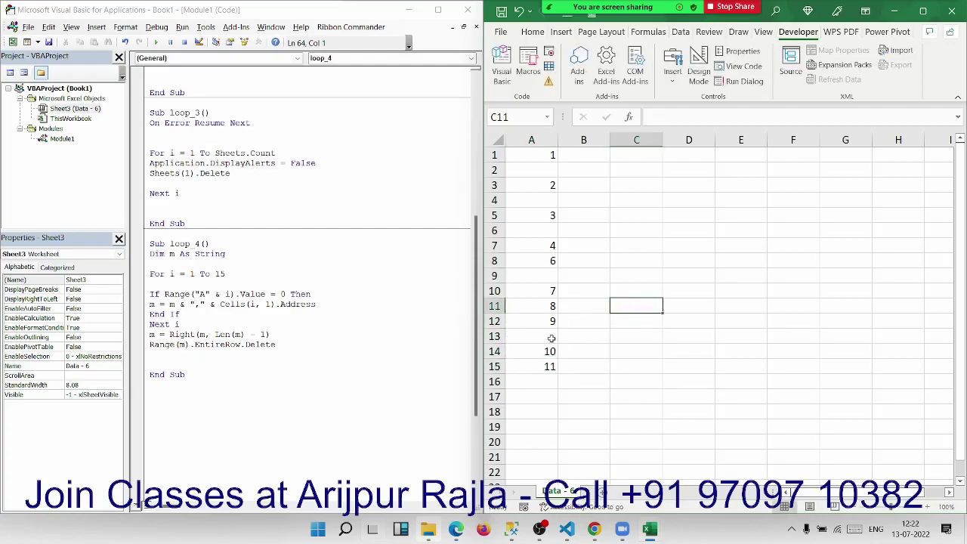
pyautogui.moveTo(550, 337); pyautogui.dragTo(546, 166)
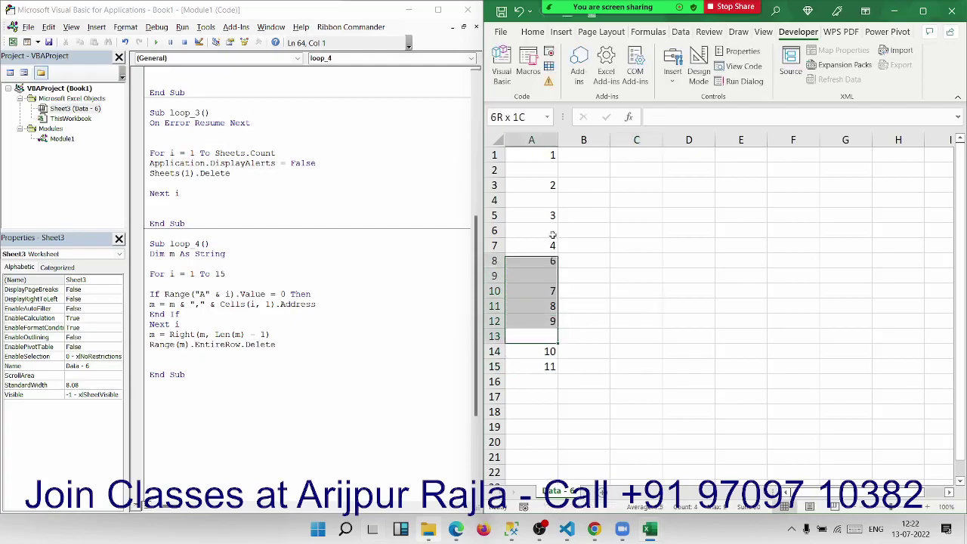
pyautogui.click(541, 185)
pyautogui.click(222, 313)
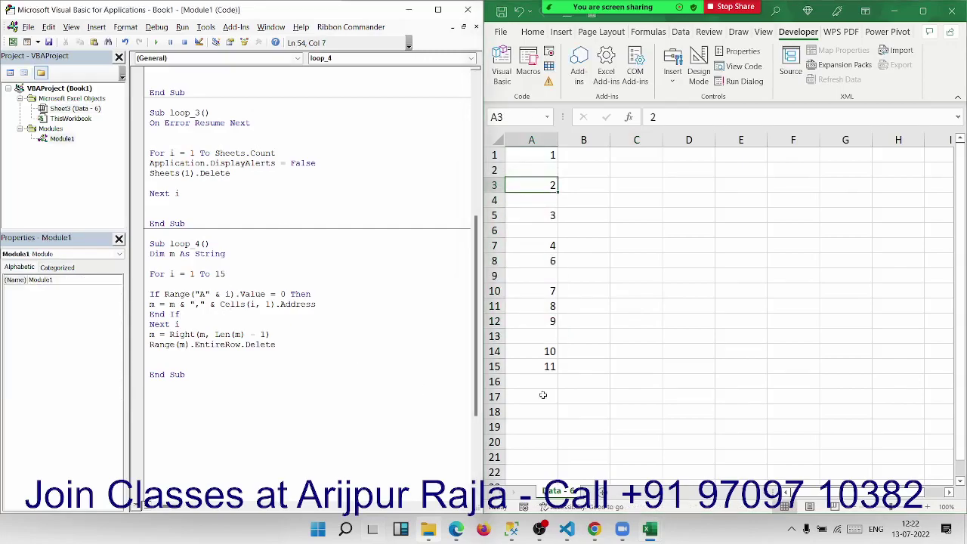
pyautogui.moveTo(547, 367); pyautogui.dragTo(550, 154)
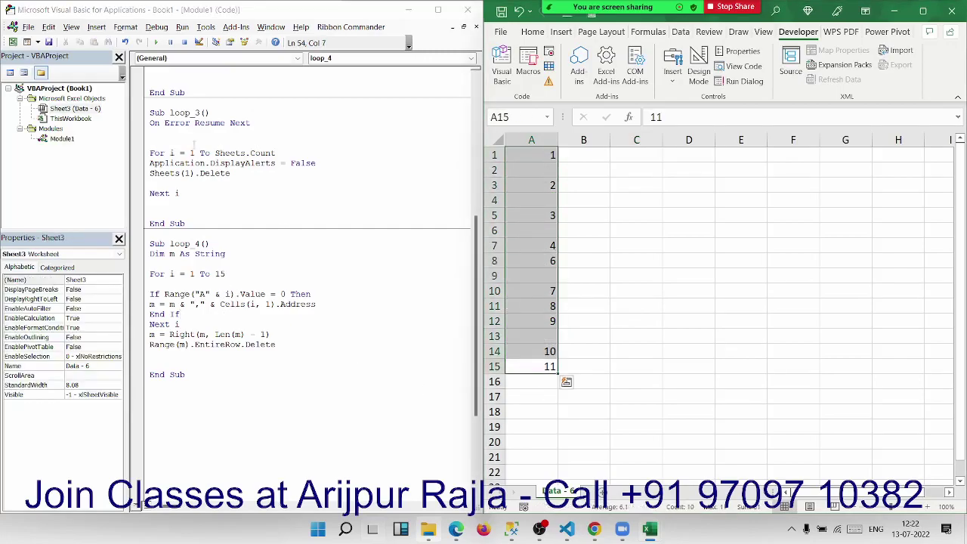
pyautogui.click(190, 144)
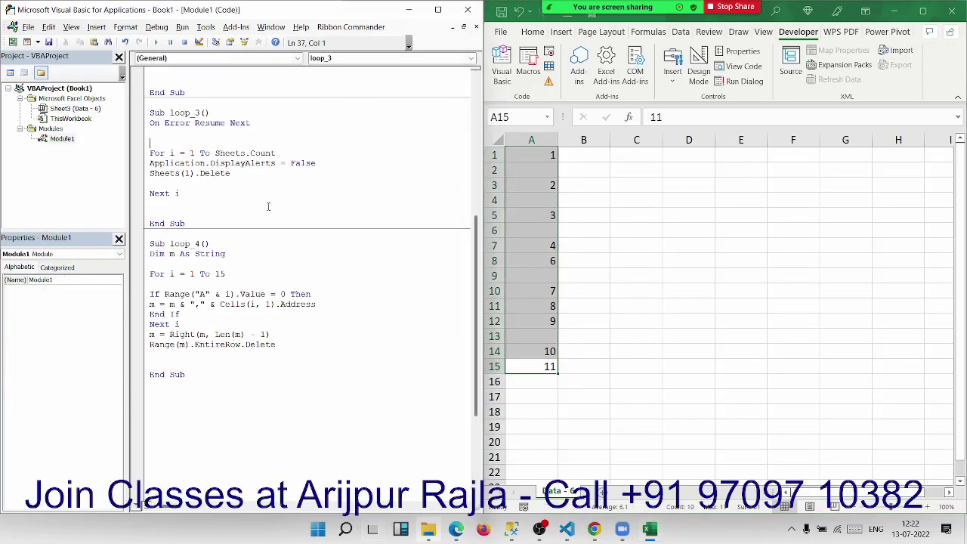
pyautogui.click(531, 338)
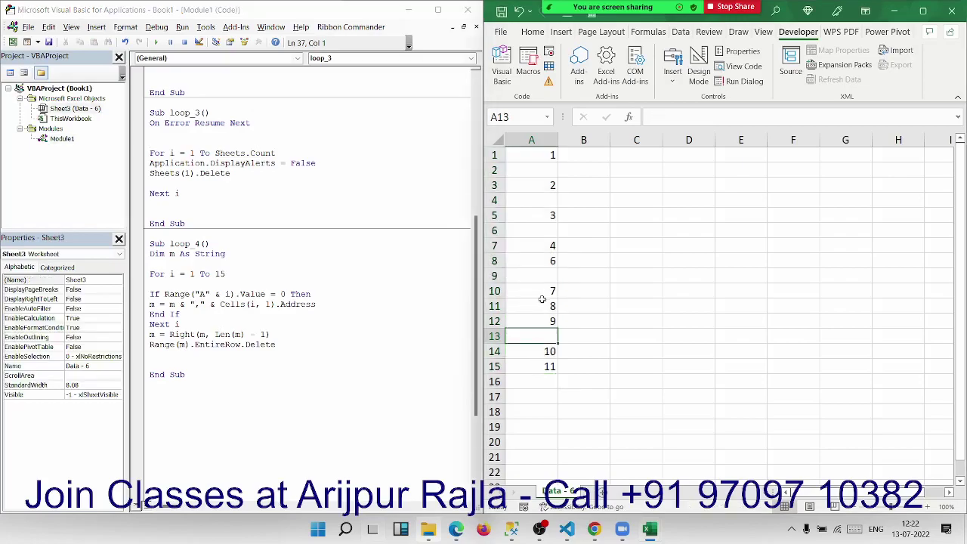
pyautogui.click(542, 277)
pyautogui.click(538, 230)
pyautogui.click(541, 201)
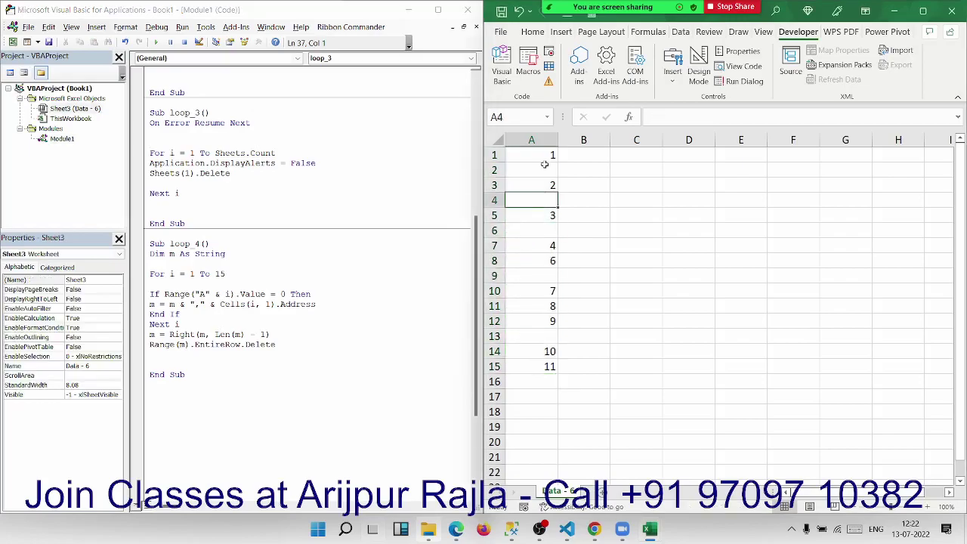
pyautogui.click(544, 166)
pyautogui.click(150, 303)
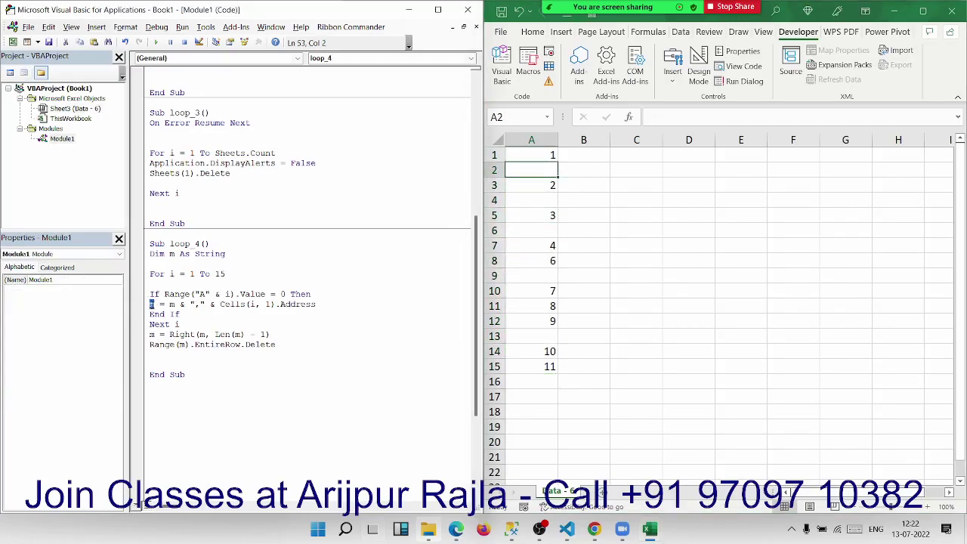
pyautogui.doubleClick(151, 304)
pyautogui.click(176, 406)
pyautogui.press('Up')
pyautogui.press('Return')
pyautogui.press('Return')
pyautogui.press('Up')
pyautogui.press('Up')
pyautogui.write('ran')
pyautogui.press('BackSpace')
pyautogui.write('nge')
pyautogui.write('("A')
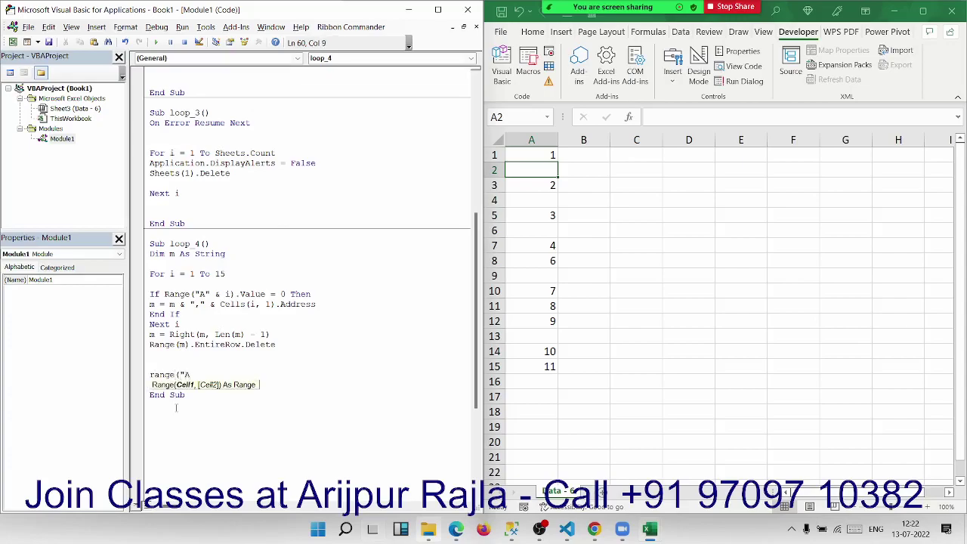
pyautogui.write('2,')
pyautogui.write('a5,')
pyautogui.write('a')
pyautogui.write('19")')
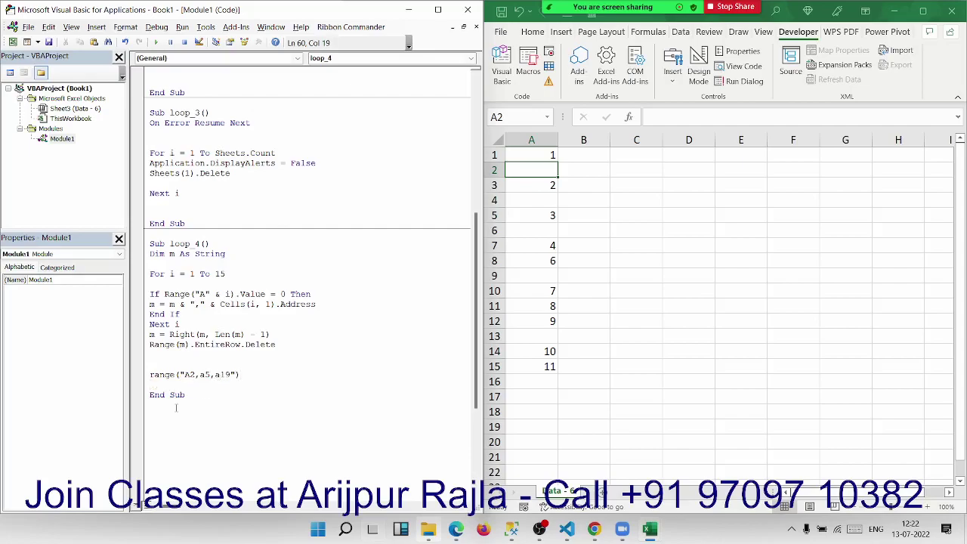
pyautogui.write('.')
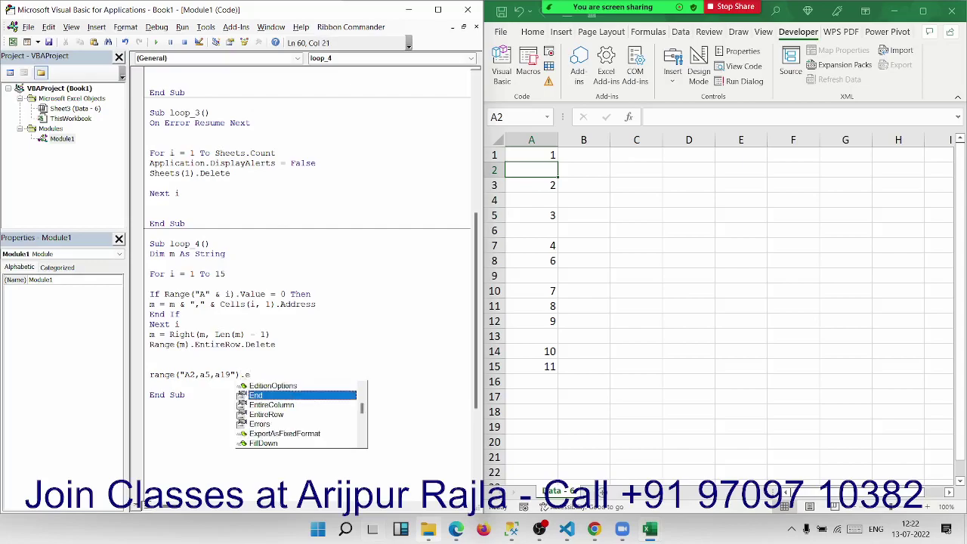
pyautogui.write('EntireRow.')
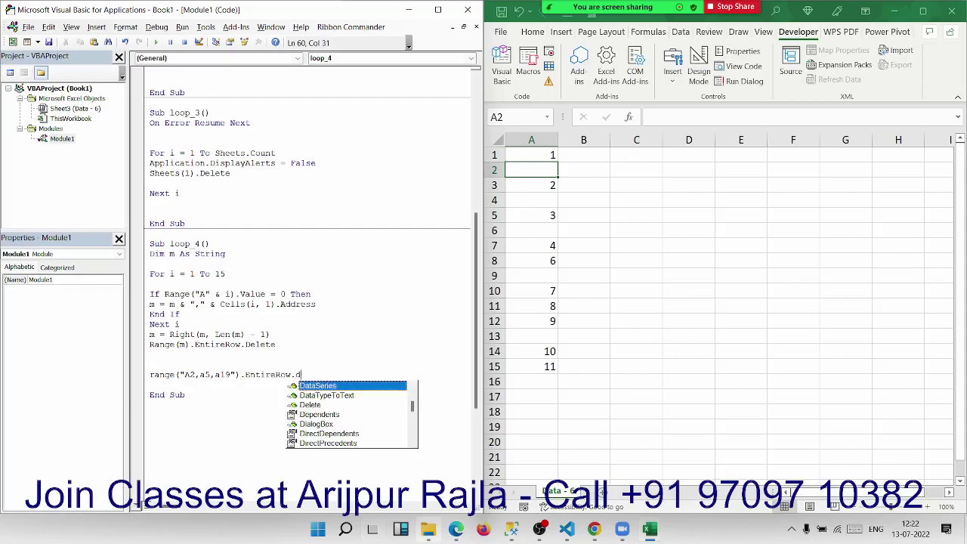
pyautogui.write('Delete')
pyautogui.press('Down')
pyautogui.press('Up')
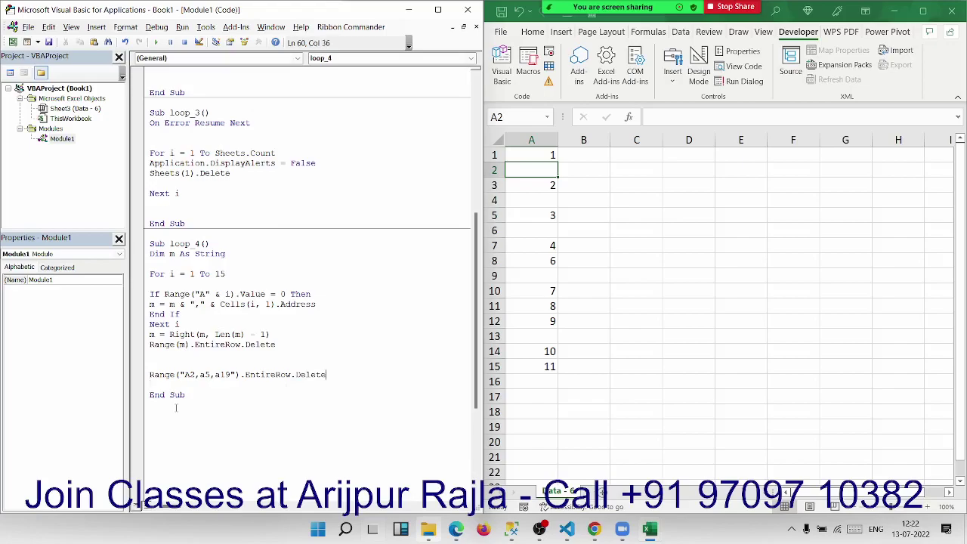
pyautogui.press('Up')
pyautogui.hotkey('shift', 'Down')
pyautogui.hotkey('shift', 'End')
pyautogui.press('Delete')
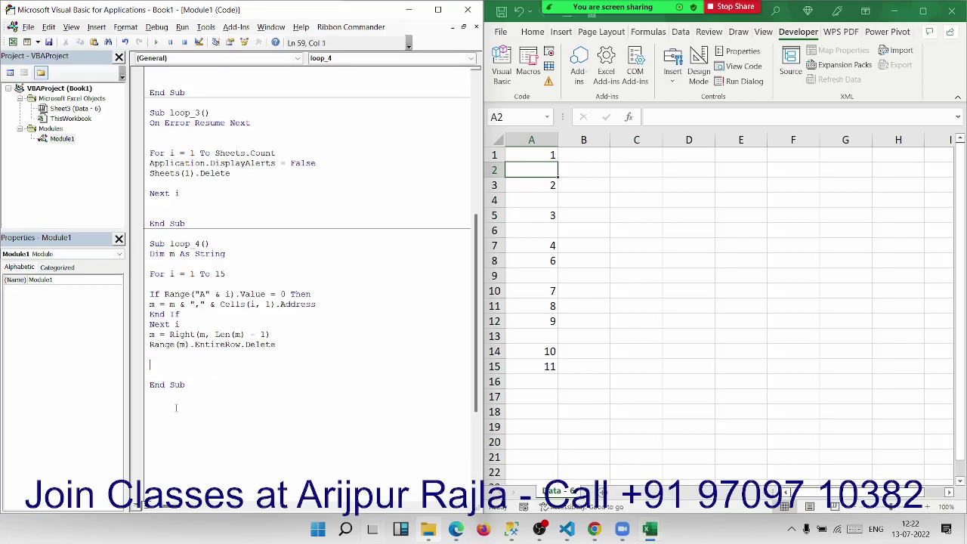
pyautogui.press('Up')
pyautogui.press('Up')
pyautogui.press('Up')
pyautogui.hotkey('shift', 'Right')
pyautogui.press('Up')
pyautogui.press('Up')
pyautogui.press('Up')
pyautogui.press('Up')
pyautogui.hotkey('shift', 'Down')
pyautogui.press('Right')
pyautogui.press('Right')
pyautogui.press('Right')
pyautogui.hotkey('shift', 'Right')
pyautogui.hotkey('shift', 'Right')
pyautogui.hotkey('shift', 'Right')
pyautogui.hotkey('shift', 'Right')
pyautogui.hotkey('shift', 'Right')
pyautogui.hotkey('shift', 'Right')
pyautogui.hotkey('shift', 'Right')
pyautogui.hotkey('shift', 'Right')
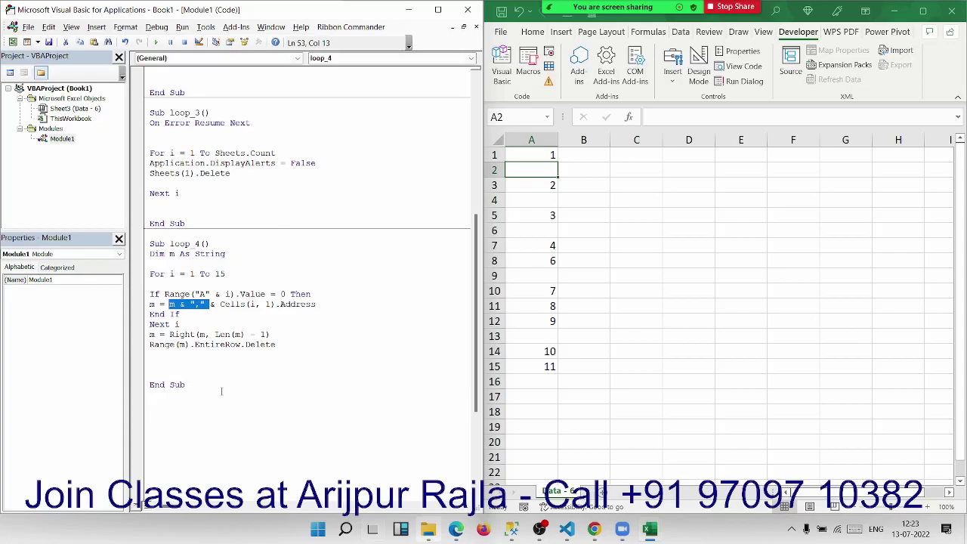
# Insert blank lines before the Right trimming and Range(m).EntireRow.Delete lines.
pyautogui.click(225, 363)
pyautogui.moveTo(546, 367); pyautogui.dragTo(511, 139)
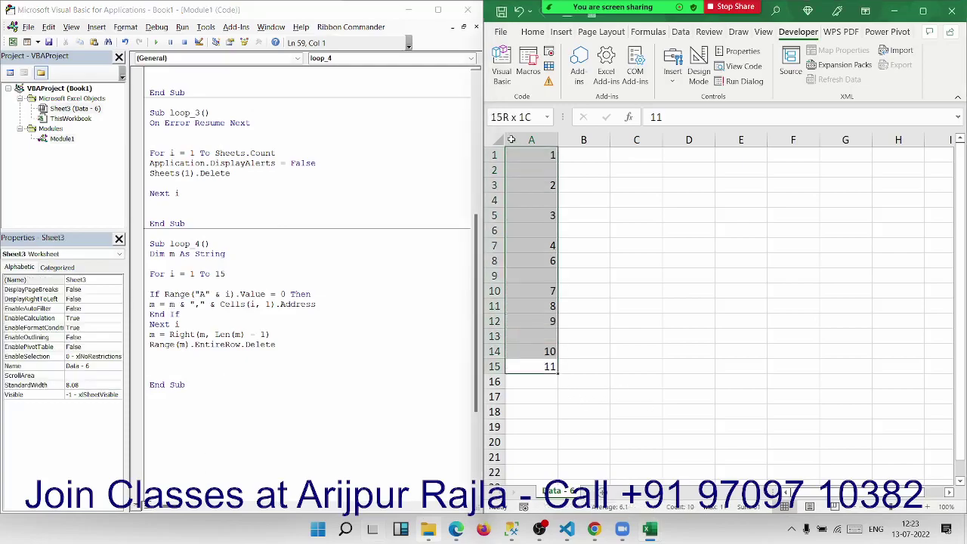
pyautogui.click(251, 368)
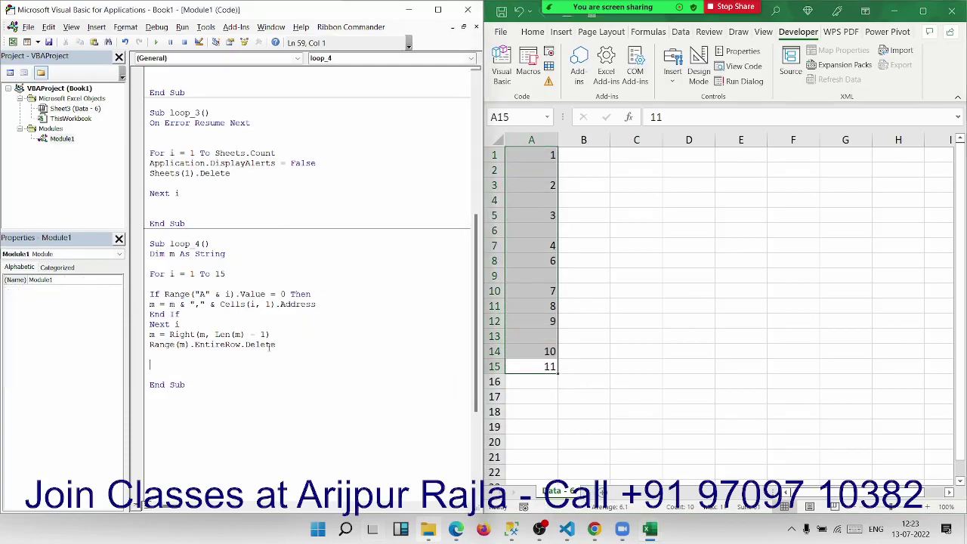
pyautogui.click(150, 344)
pyautogui.press('Return')
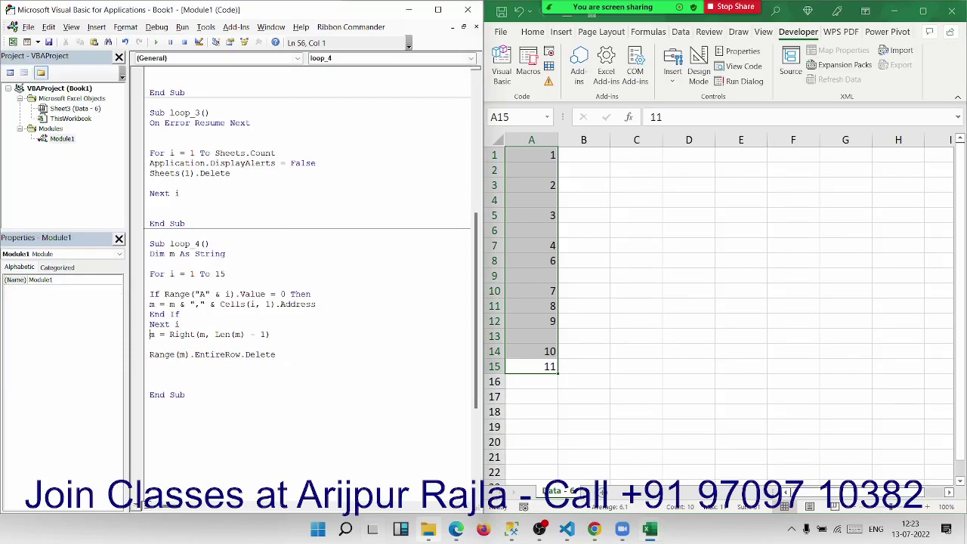
pyautogui.press('Return')
# Remove the sample text A1,B1 from below the row-deletion line.
pyautogui.click(150, 304)
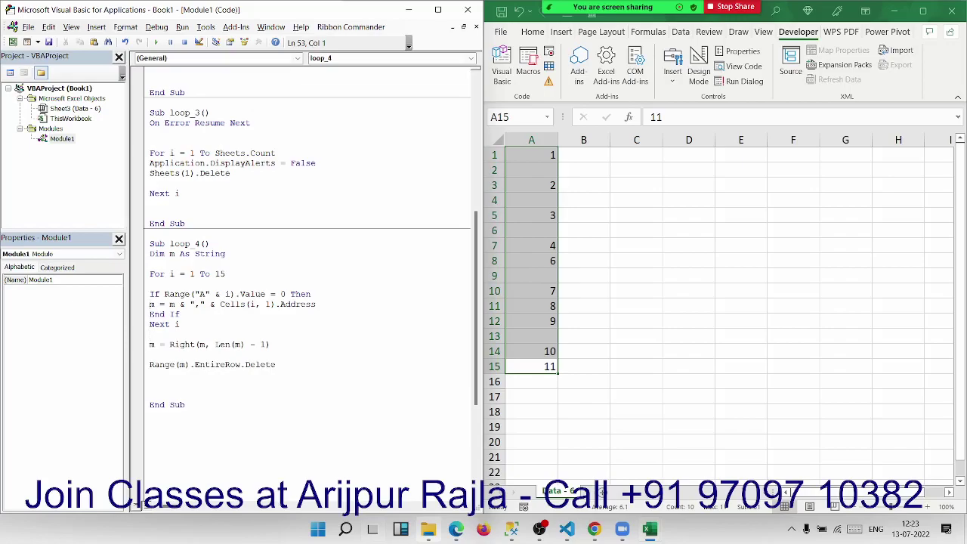
pyautogui.hotkey('shift', 'Right')
pyautogui.hotkey('shift', 'Right')
pyautogui.press('Right')
pyautogui.press('Right')
pyautogui.hotkey('shift', 'Right')
pyautogui.hotkey('shift', 'Right')
pyautogui.hotkey('shift', 'Right')
pyautogui.hotkey('shift', 'Right')
pyautogui.hotkey('shift', 'Right')
pyautogui.hotkey('shift', 'Right')
pyautogui.hotkey('shift', 'Right')
pyautogui.hotkey('shift', 'Right')
pyautogui.press('Down')
pyautogui.press('Down')
pyautogui.press('Down')
pyautogui.press('Down')
pyautogui.press('Down')
pyautogui.press('Down')
pyautogui.press('Down')
pyautogui.press('Down')
pyautogui.write('A')
pyautogui.write('1')
pyautogui.write(',B1')
pyautogui.hotkey('shift', 'Left')
pyautogui.hotkey('shift', 'Left')
pyautogui.hotkey('shift', 'Left')
pyautogui.hotkey('shift', 'Left')
pyautogui.hotkey('shift', 'Left')
pyautogui.click(149, 391)
pyautogui.moveTo(155, 384); pyautogui.dragTo(194, 384)
pyautogui.press('BackSpace')
# Select all the code in Module1 with Ctrl+A.
pyautogui.click(223, 398)
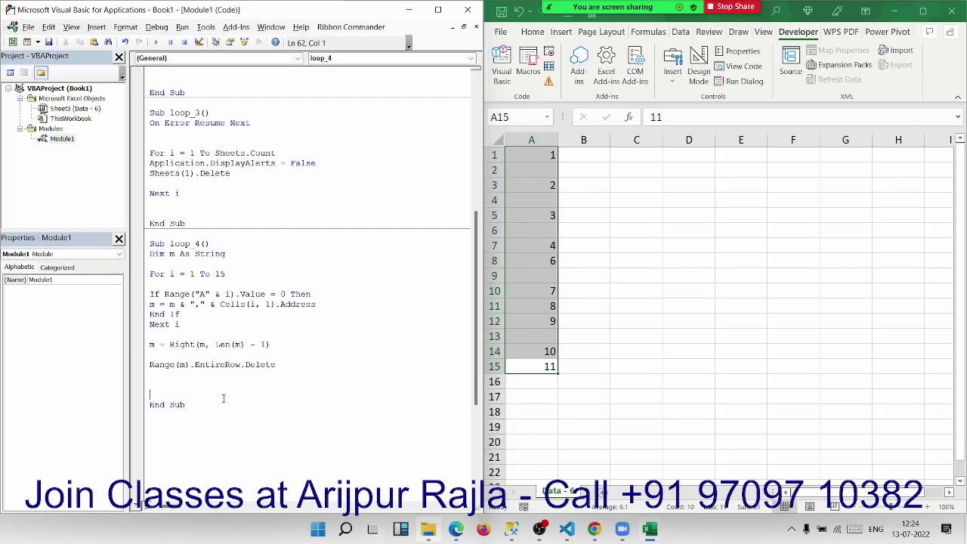
pyautogui.click(294, 365)
pyautogui.scroll(4, 264, 331)
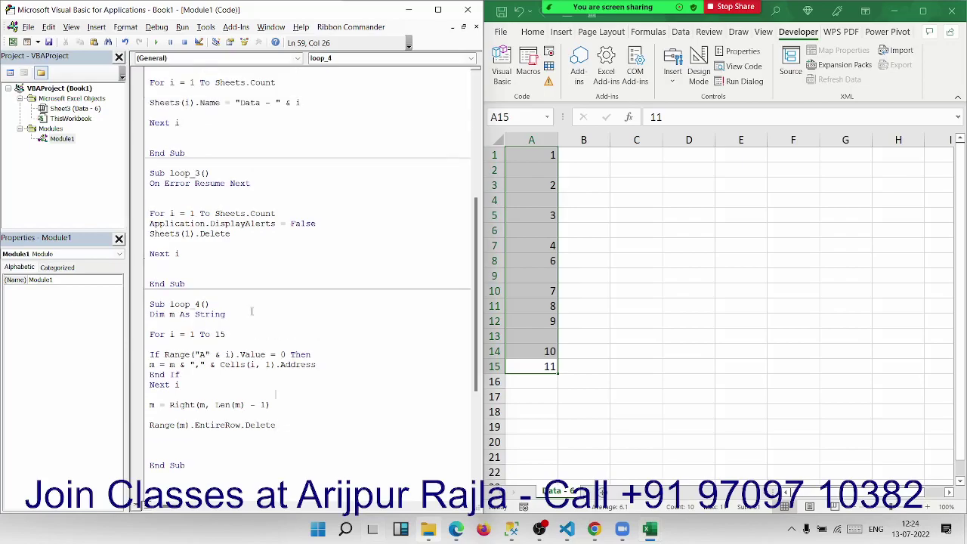
pyautogui.scroll(2, 260, 325)
pyautogui.scroll(2, 257, 321)
pyautogui.scroll(3, 252, 313)
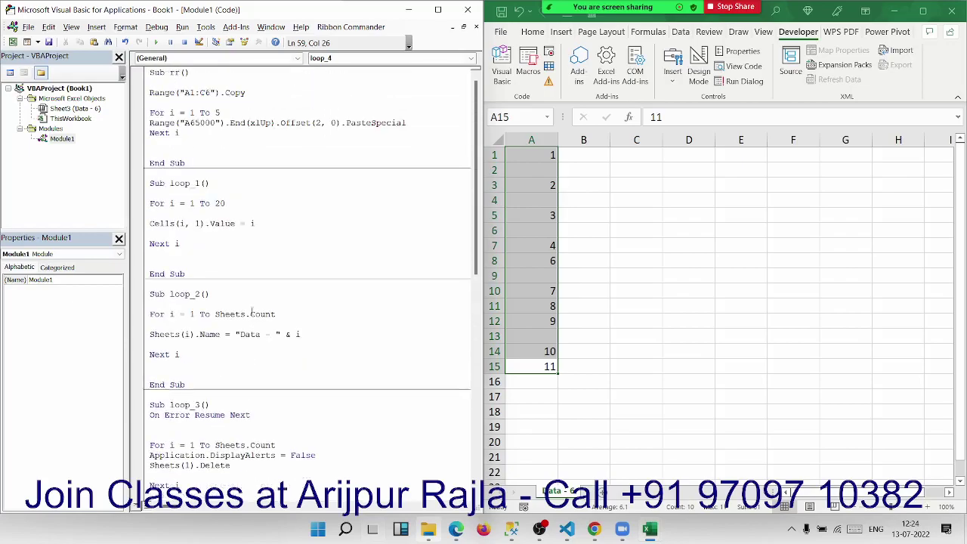
pyautogui.scroll(-4, 253, 296)
pyautogui.scroll(4, 254, 300)
pyautogui.hotkey('ctrl', 'a')
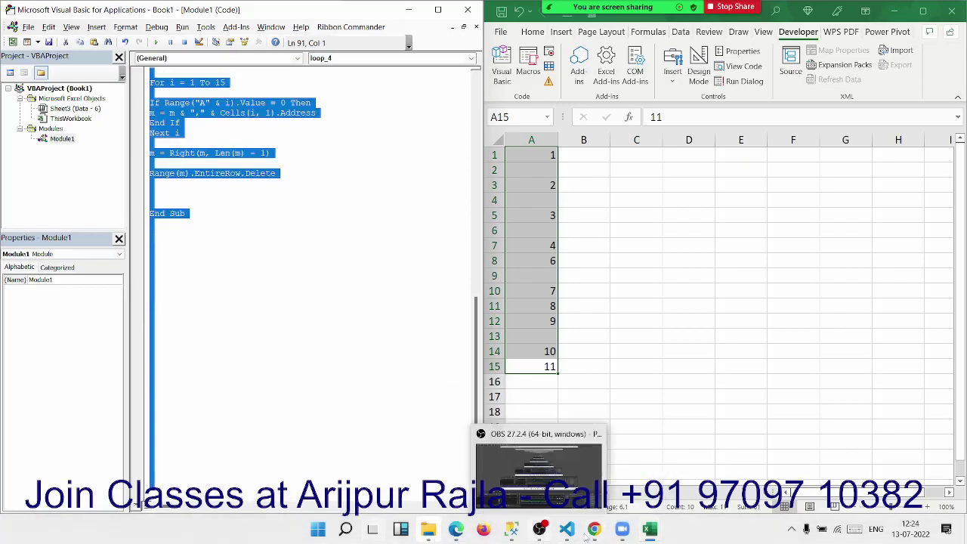
# Paste the copied loop_4 macro code into the VBA group chat and send it.
pyautogui.click(595, 529)
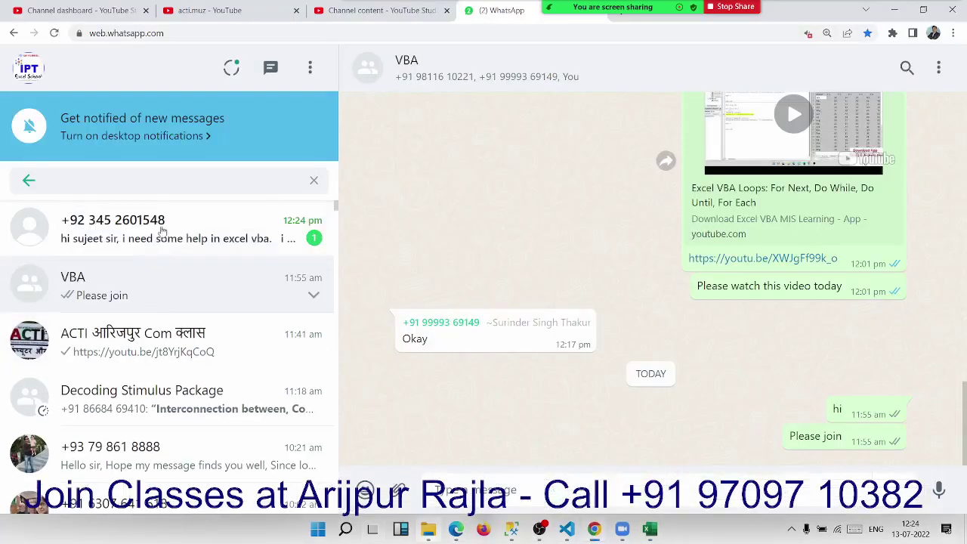
pyautogui.click(161, 231)
pyautogui.click(127, 296)
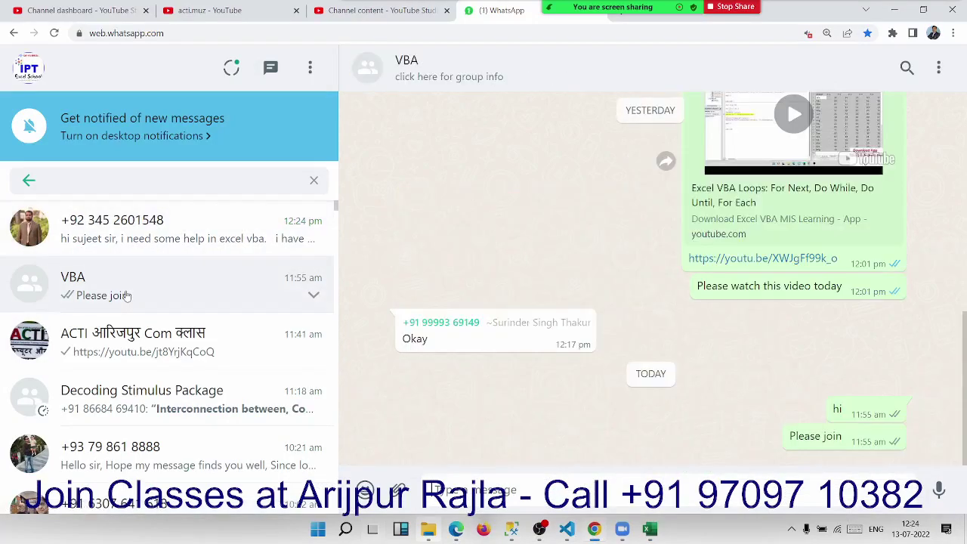
pyautogui.click(148, 447)
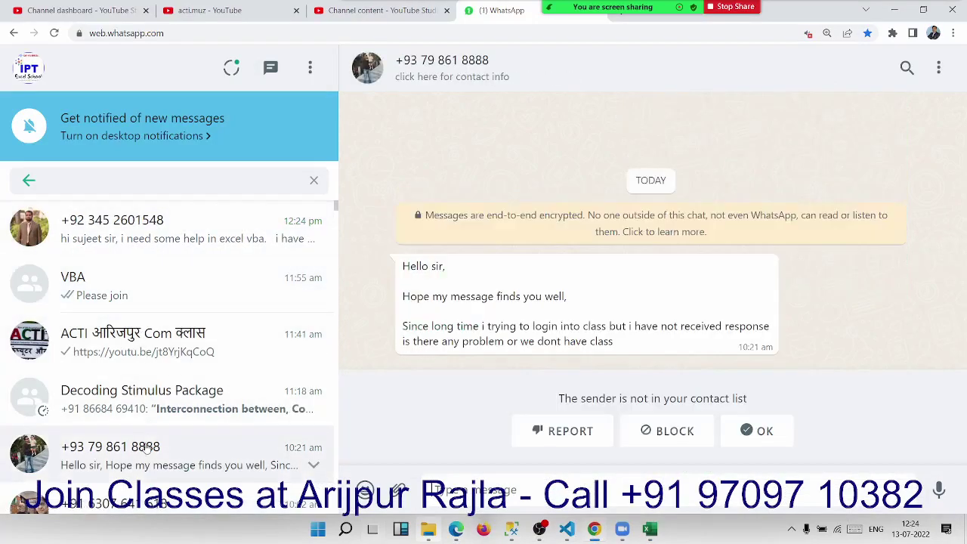
pyautogui.scroll(-3, 148, 447)
pyautogui.scroll(3, 151, 390)
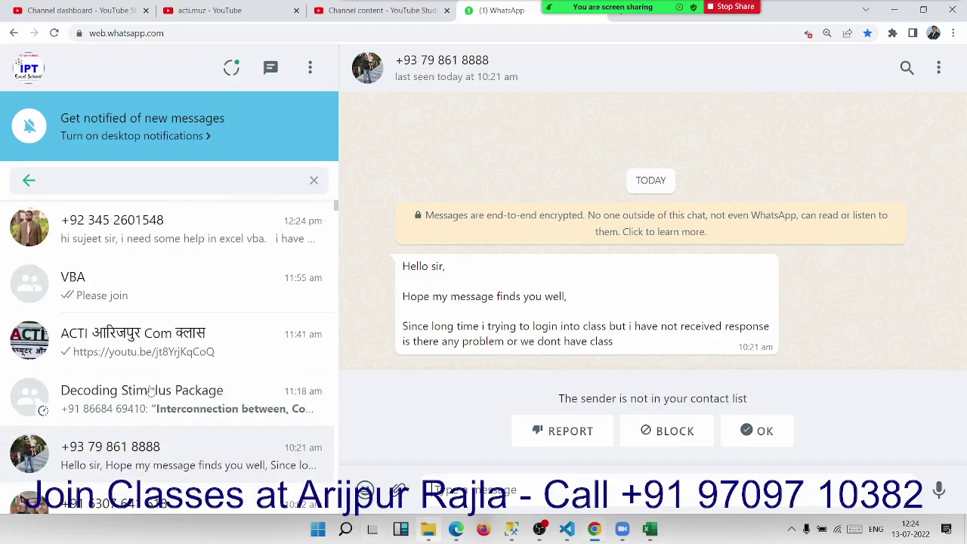
pyautogui.click(151, 287)
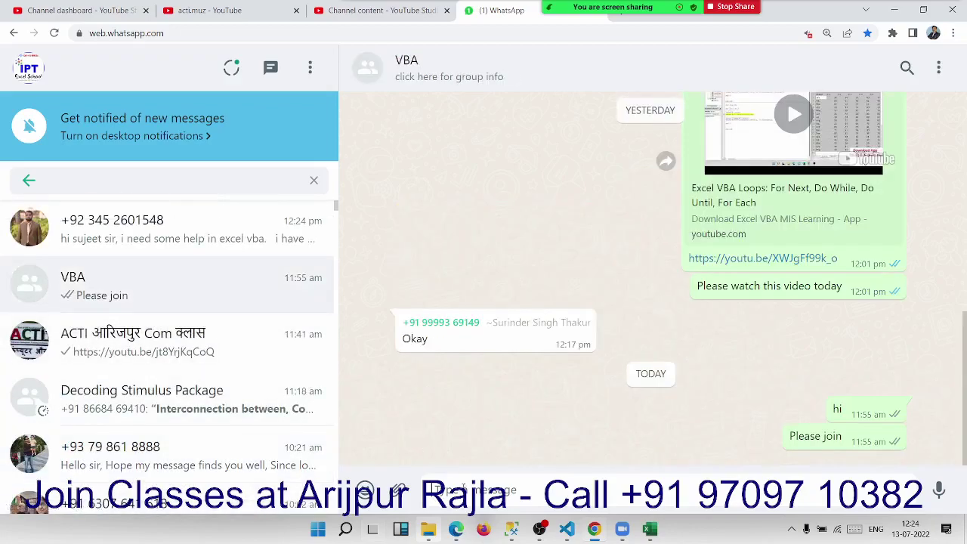
pyautogui.hotkey('ctrl', 'v')
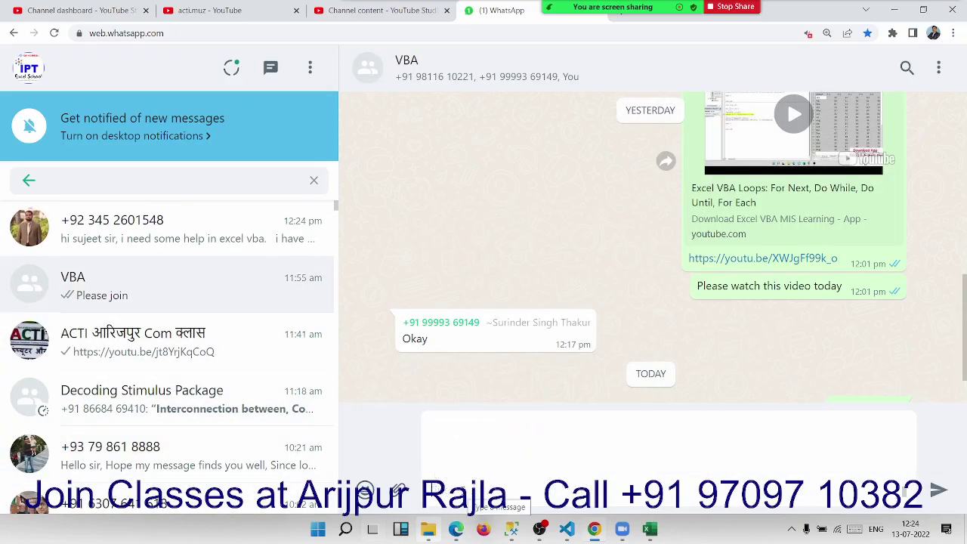
pyautogui.press('Return')
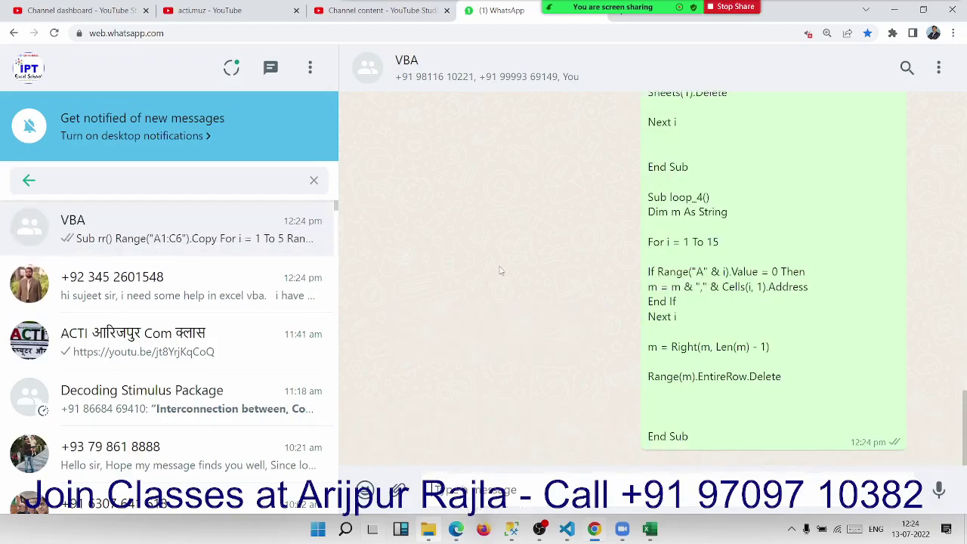